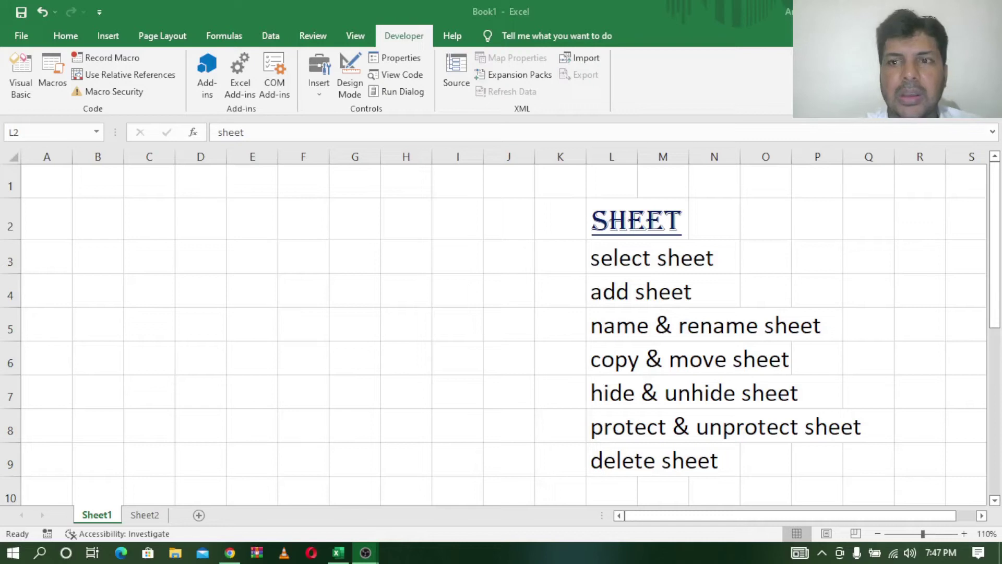
Go over the sheet topics: select, add, rename, copy/move, hide/unhide, protect/unprotect, delete.
click(603, 219)
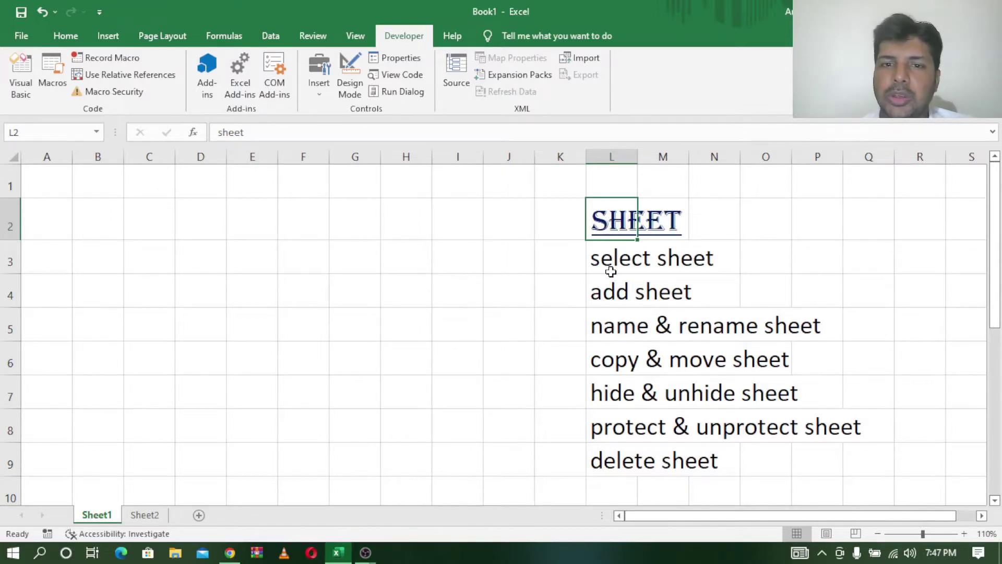
click(614, 259)
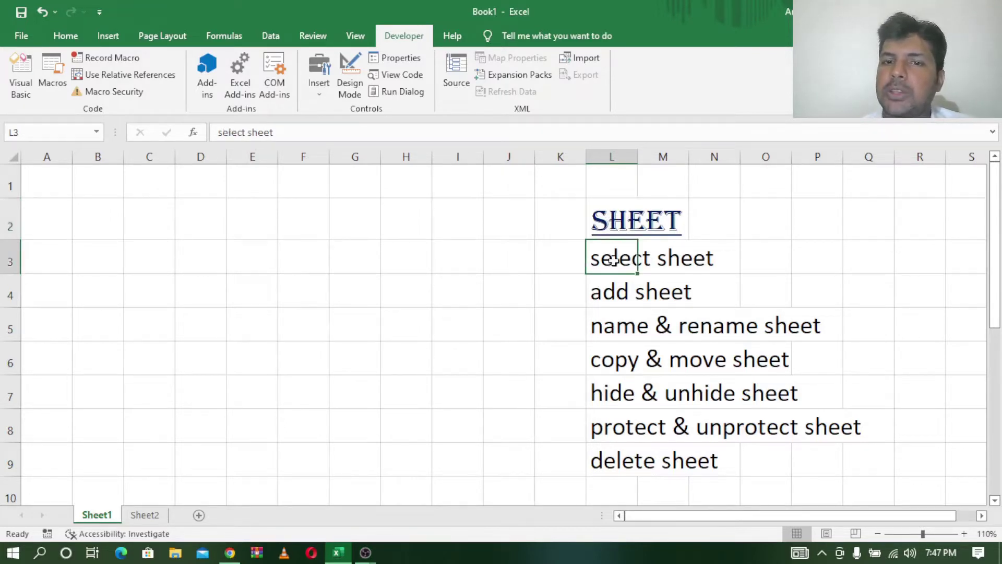
click(616, 300)
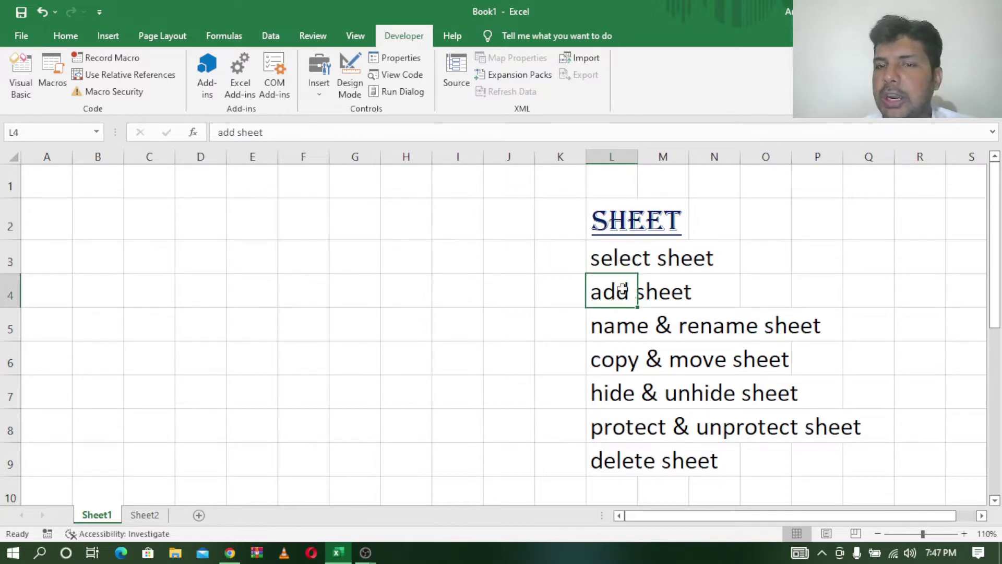
click(619, 327)
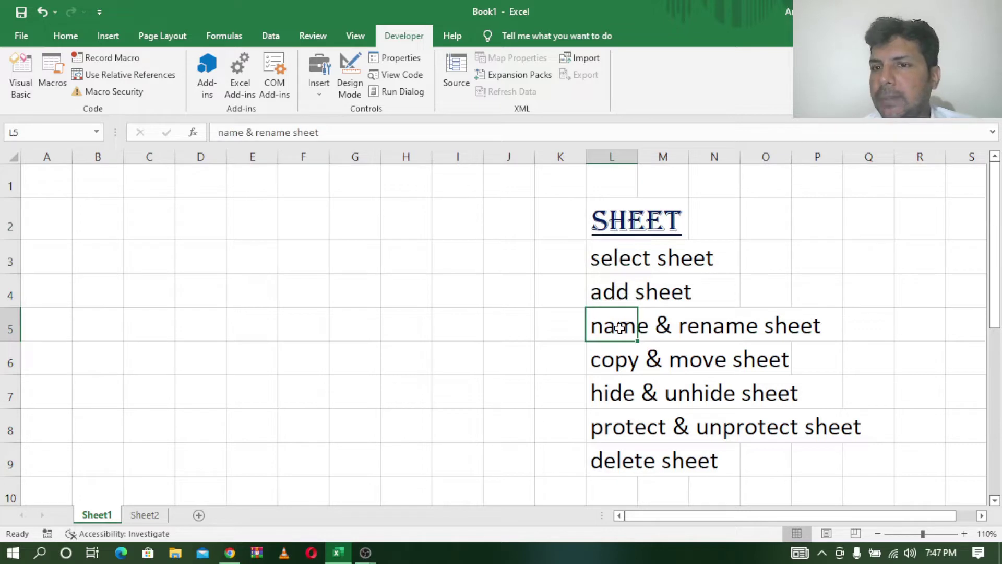
click(624, 361)
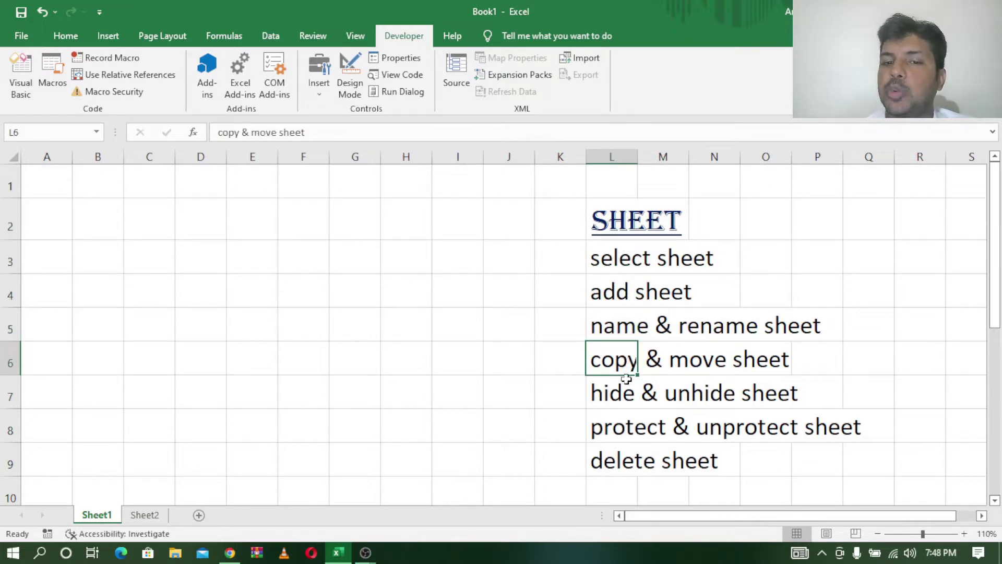
click(623, 399)
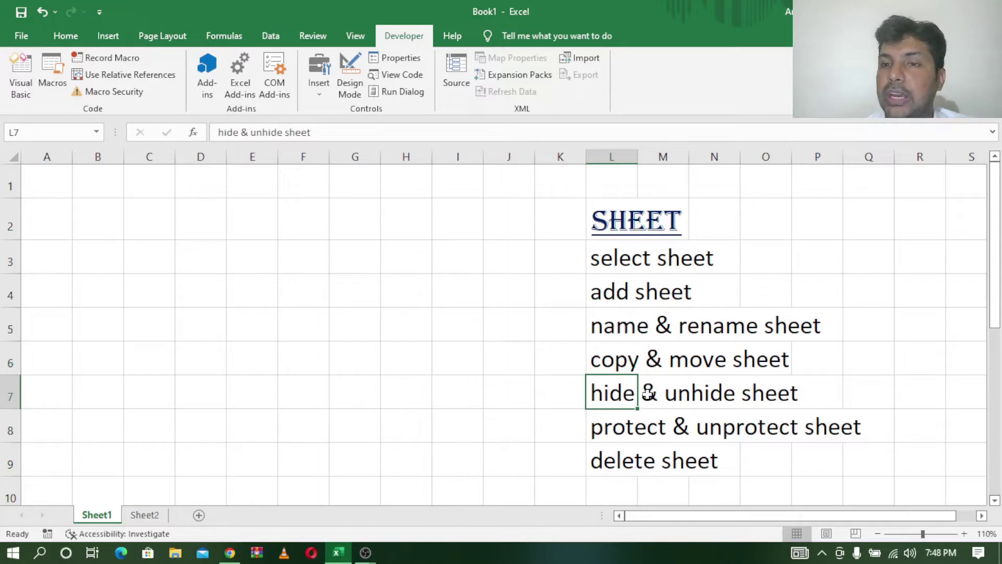
click(618, 424)
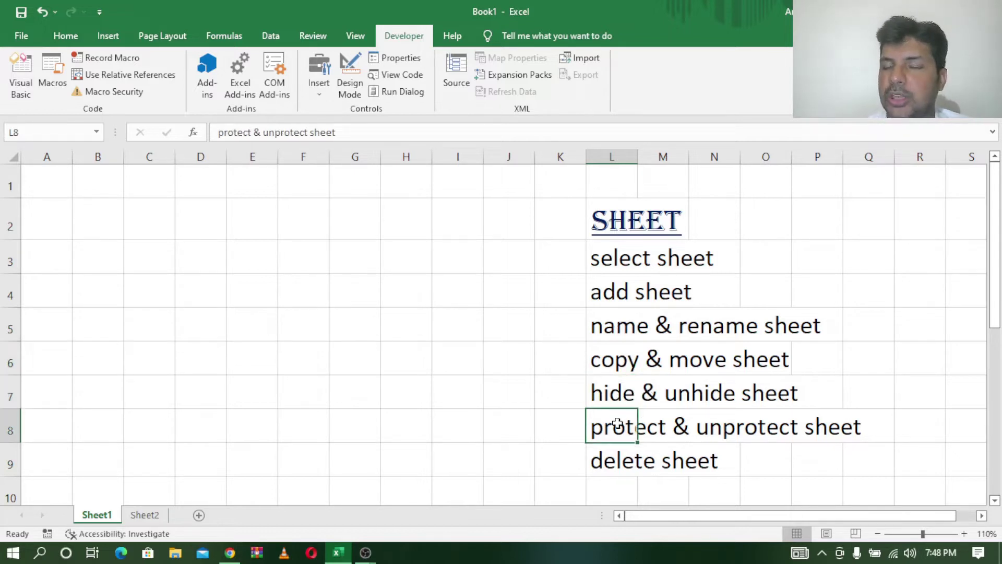
click(618, 458)
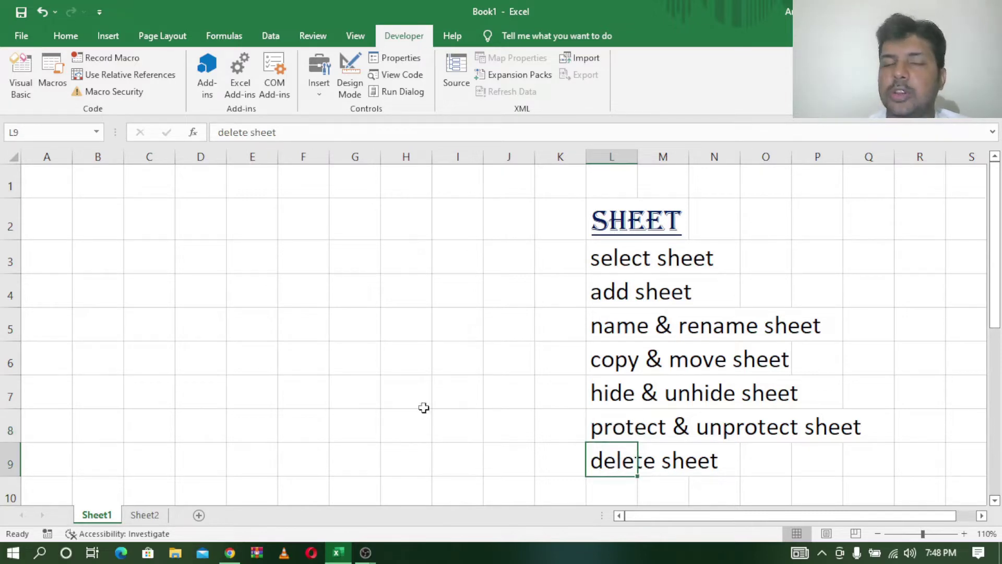
Show the channel's playlists page, then return to the worksheet and select cell B3.
click(236, 555)
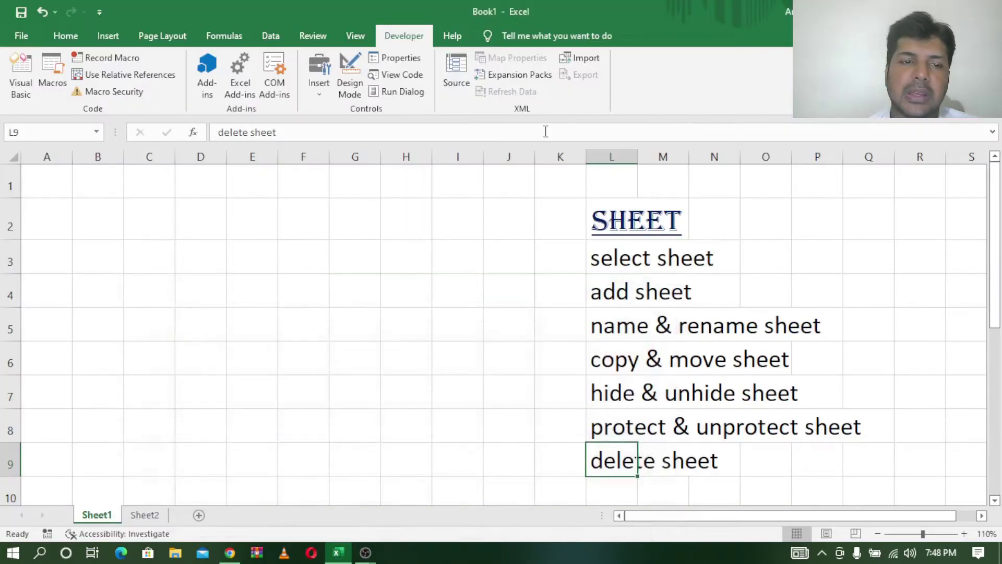
click(466, 237)
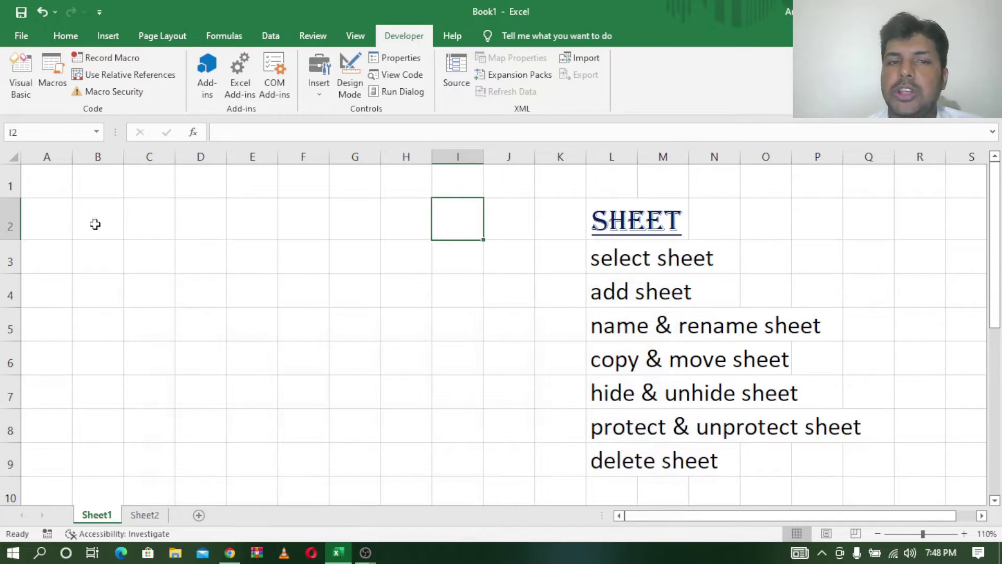
click(103, 263)
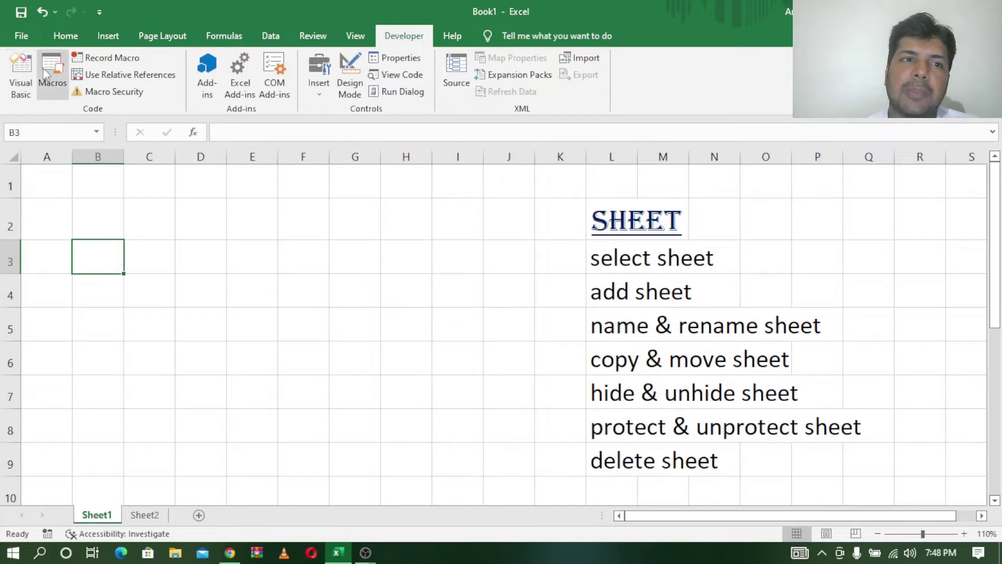
Open the Visual Basic editor and insert a new module.
click(22, 70)
drag(140, 132, 320, 68)
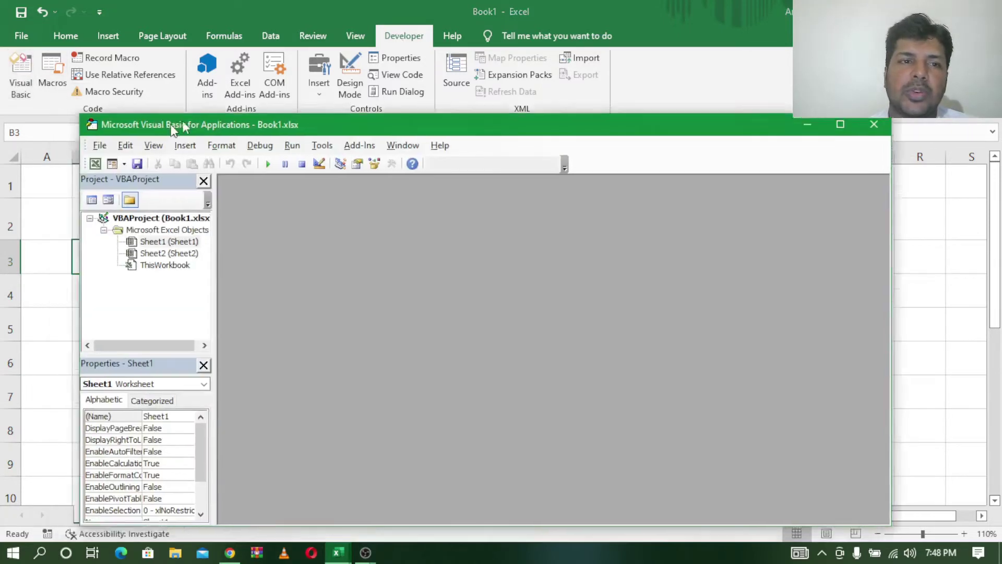
click(335, 84)
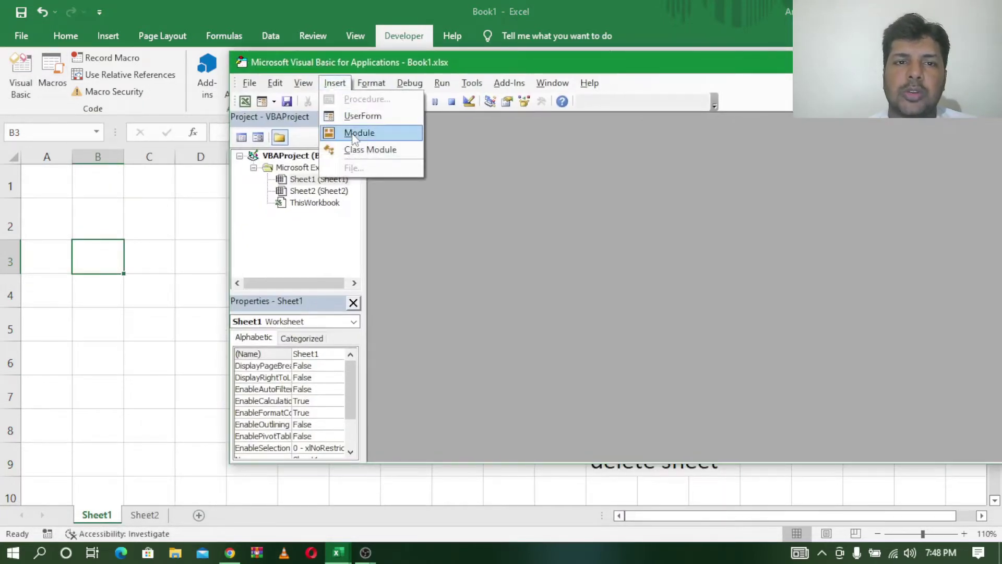
click(355, 134)
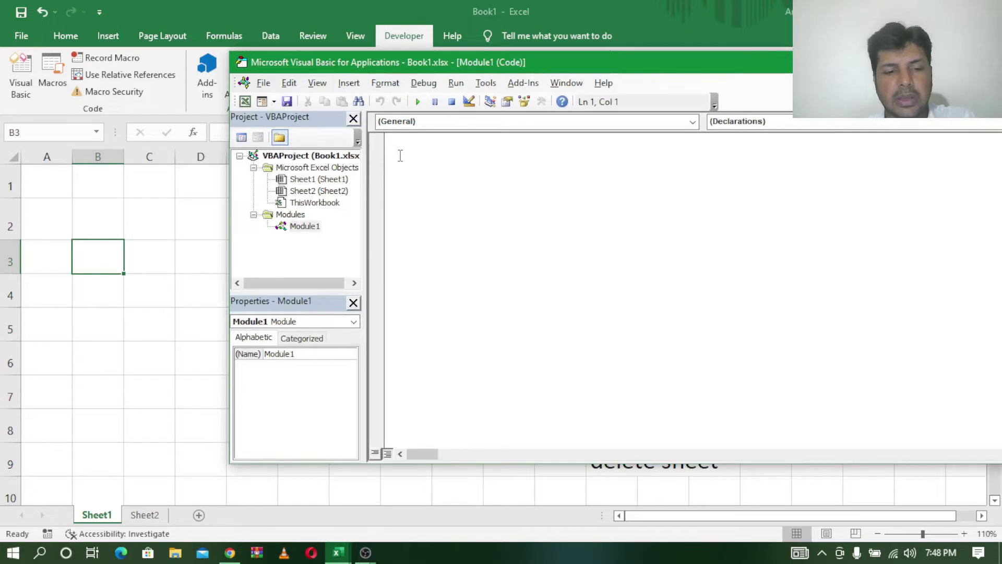
Write Sub sheet() containing the line Range("b3")="hello".
text(subs)
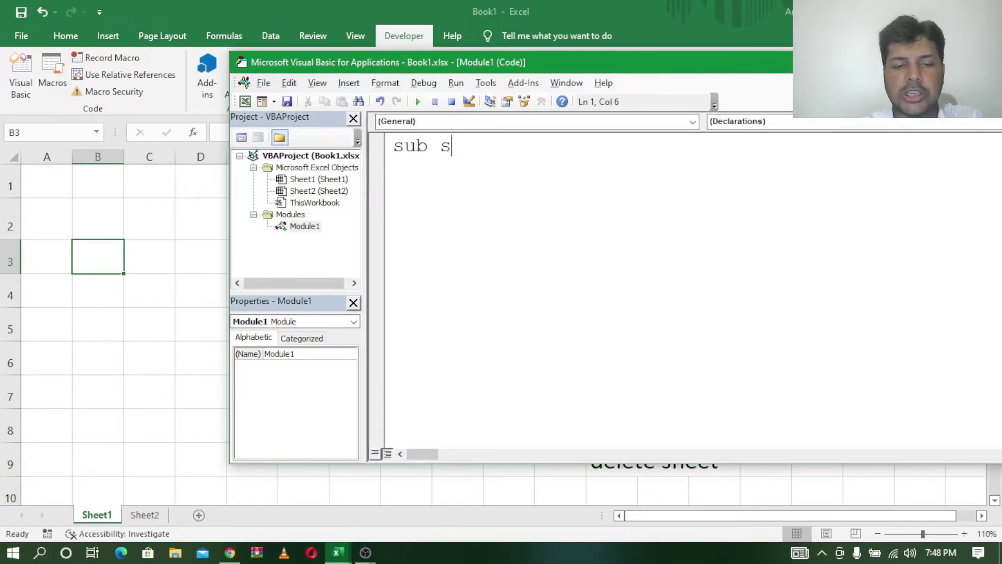
text(heet())
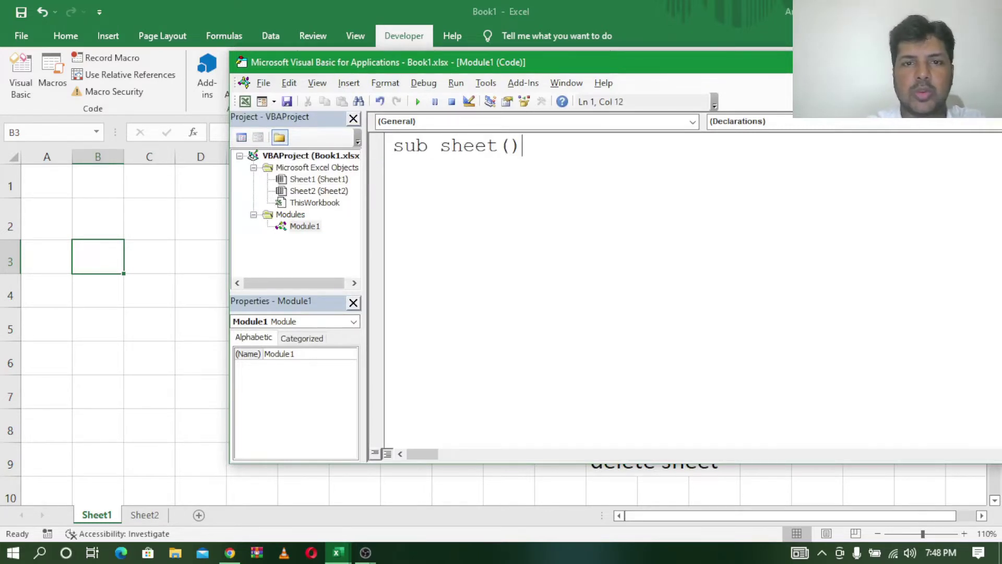
key(Return)
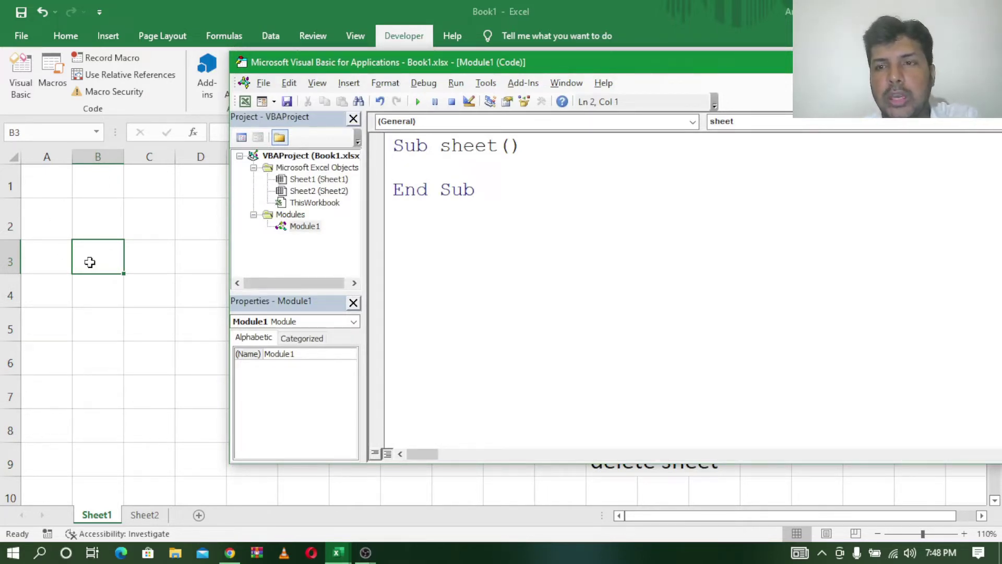
text(range)
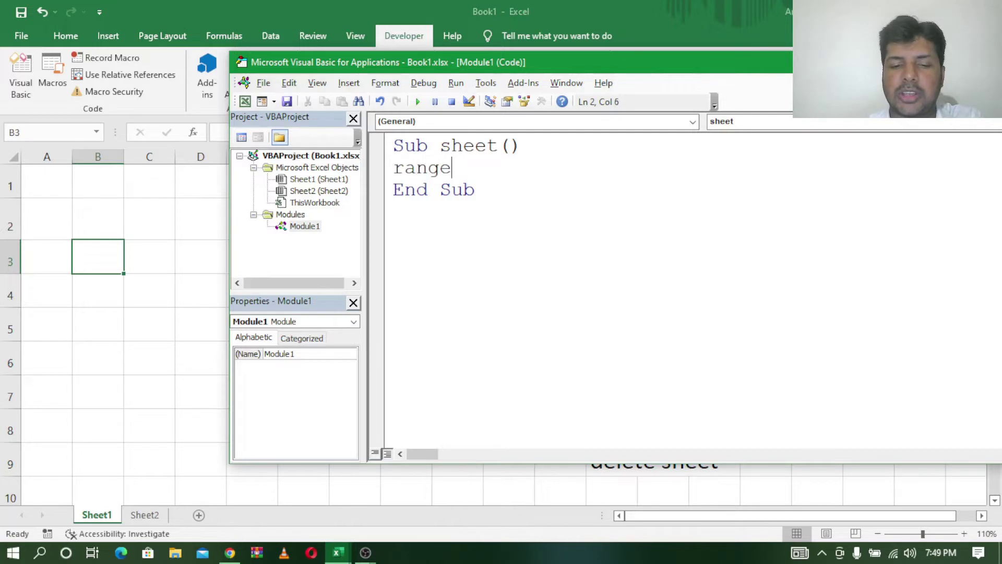
text((")
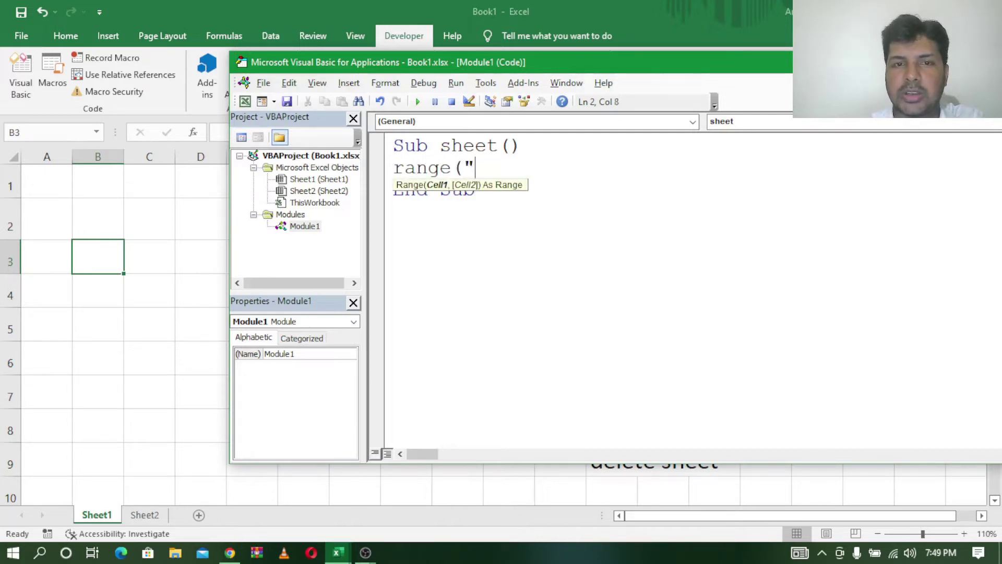
text(b3")
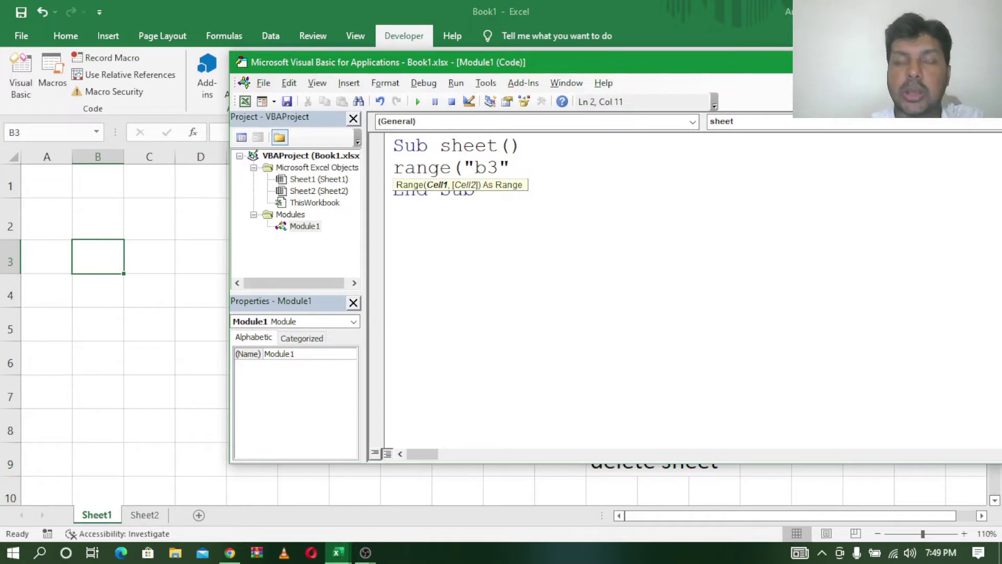
text())
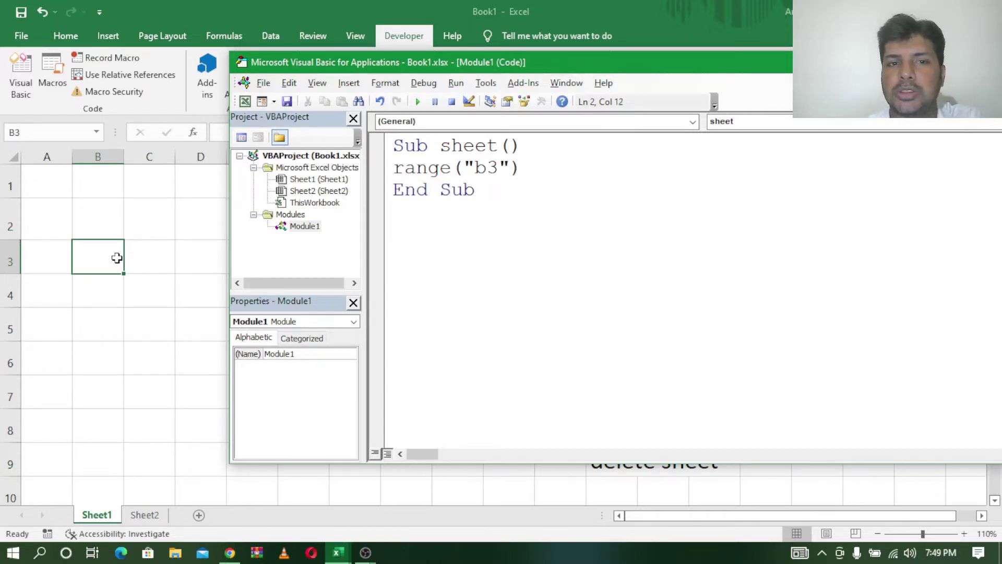
text(=)
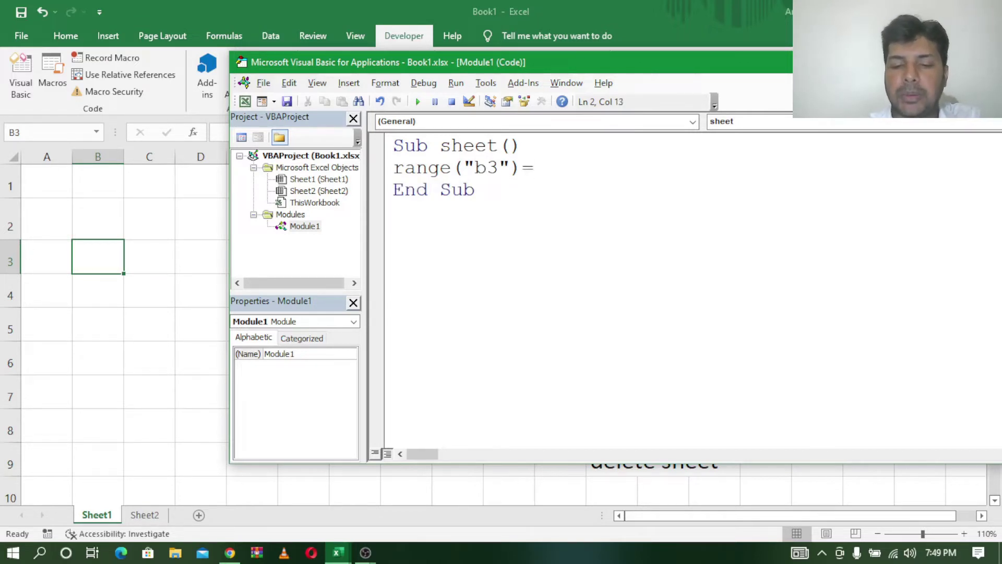
text("hello)
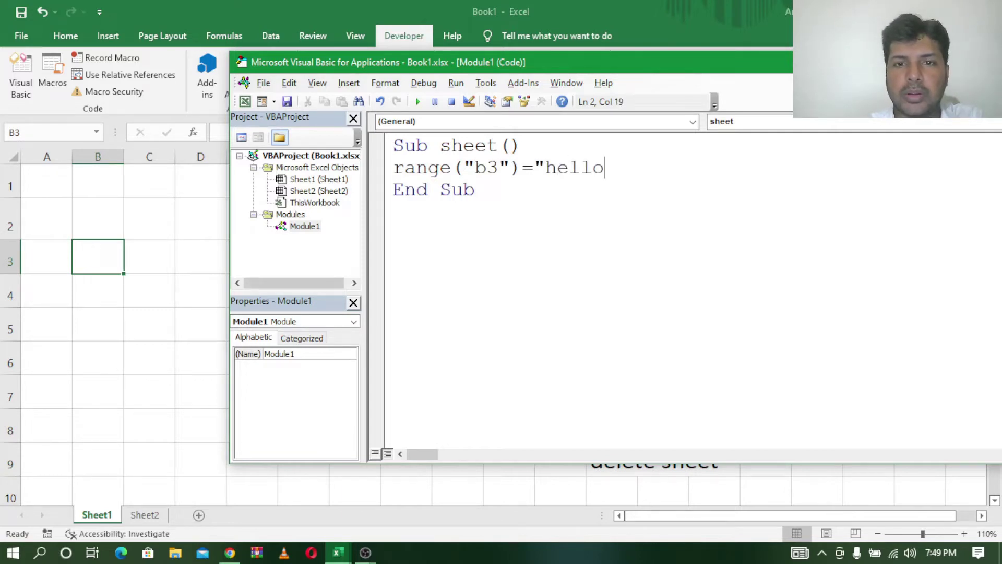
text(")
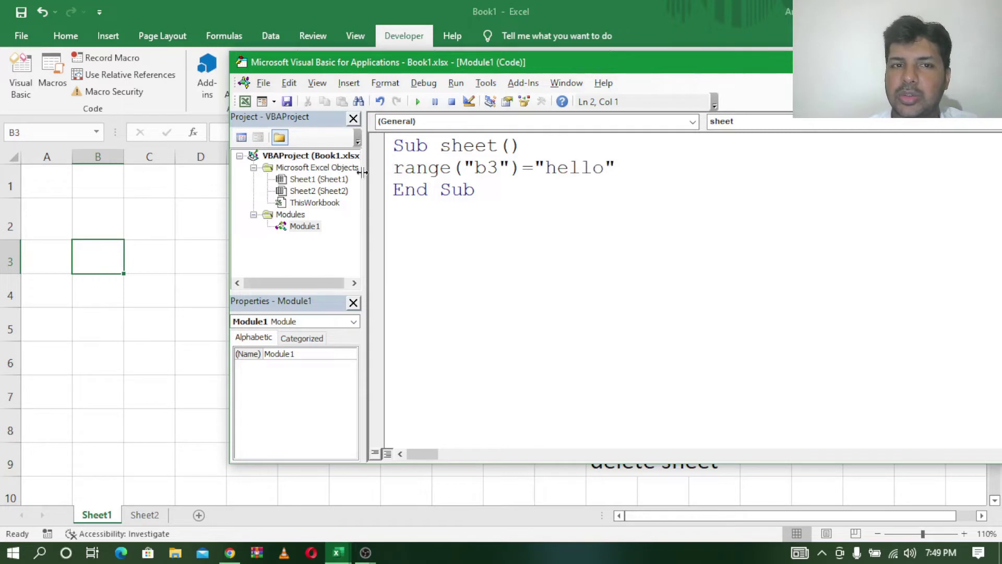
Show the Debug toolbar and step through the macro until B3 on Sheet1 reads hello.
click(316, 83)
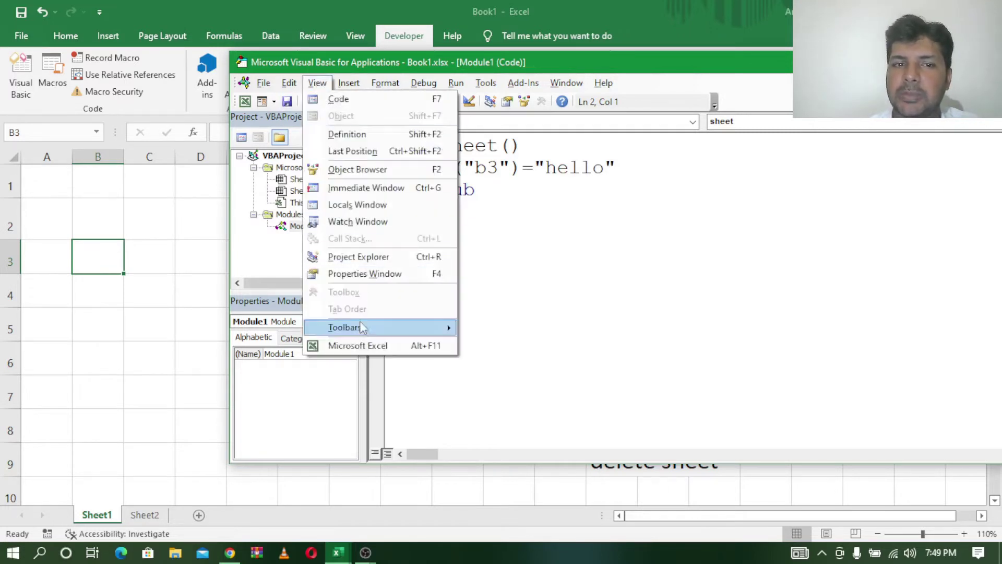
mouse_move(345, 327)
click(493, 333)
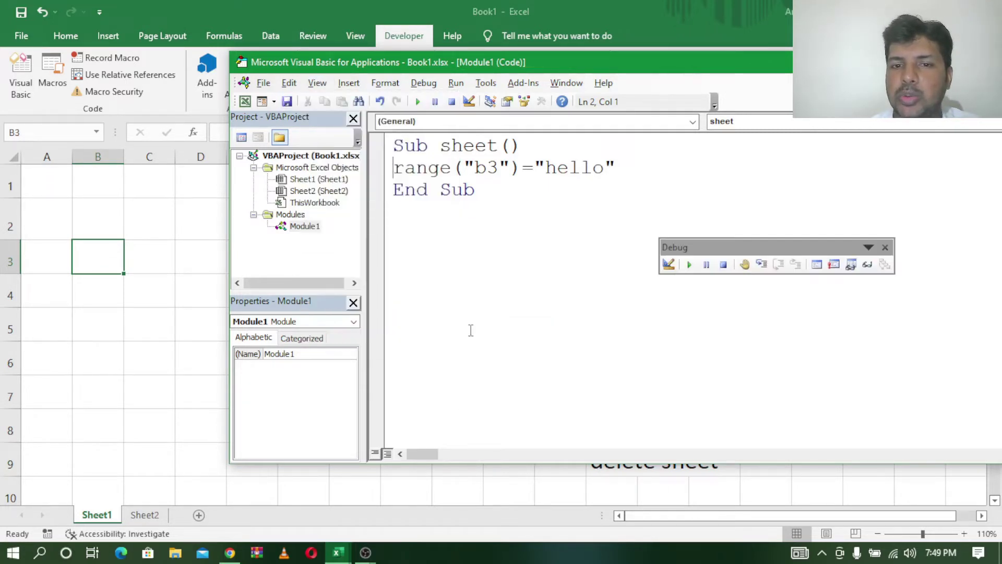
click(761, 264)
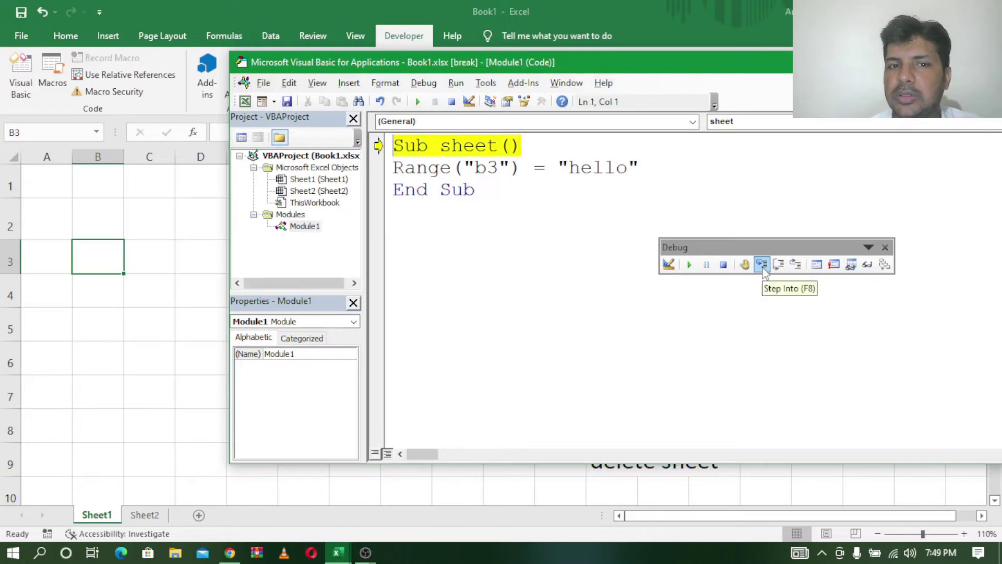
click(762, 264)
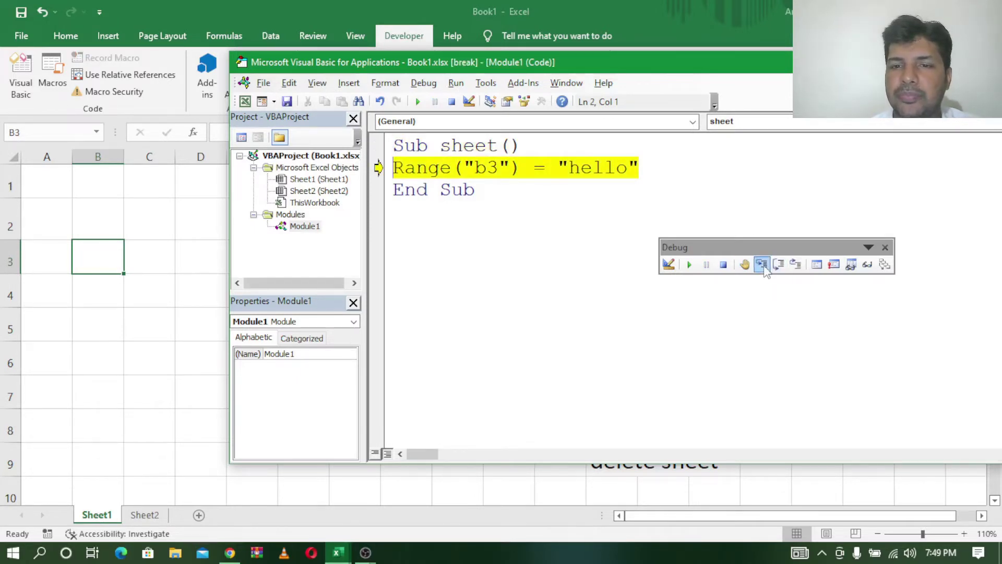
click(762, 261)
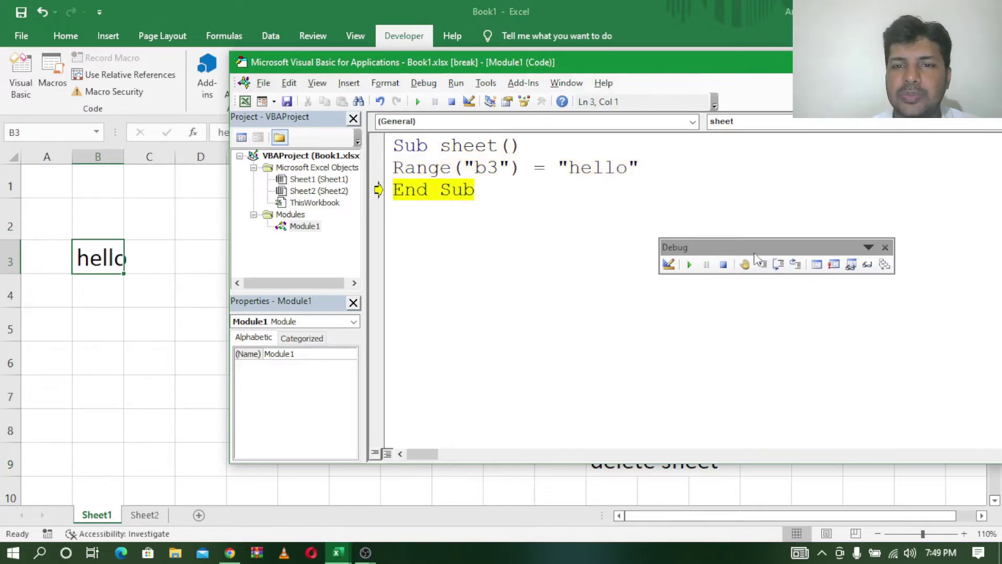
click(762, 264)
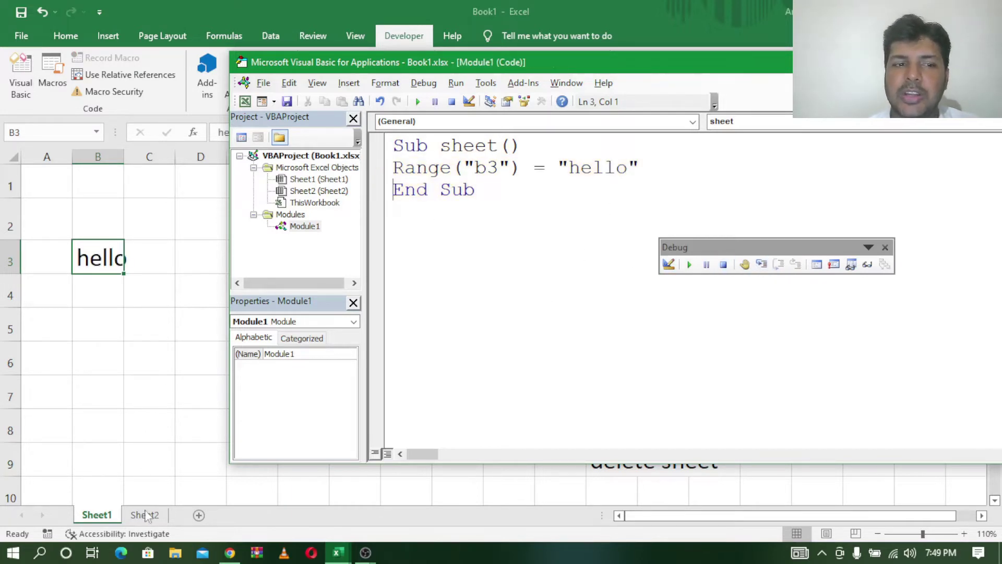
Change the line to Sheets(2).Range("b3")="hello", fixing the missing 's' after a compile error.
click(395, 168)
text(shee)
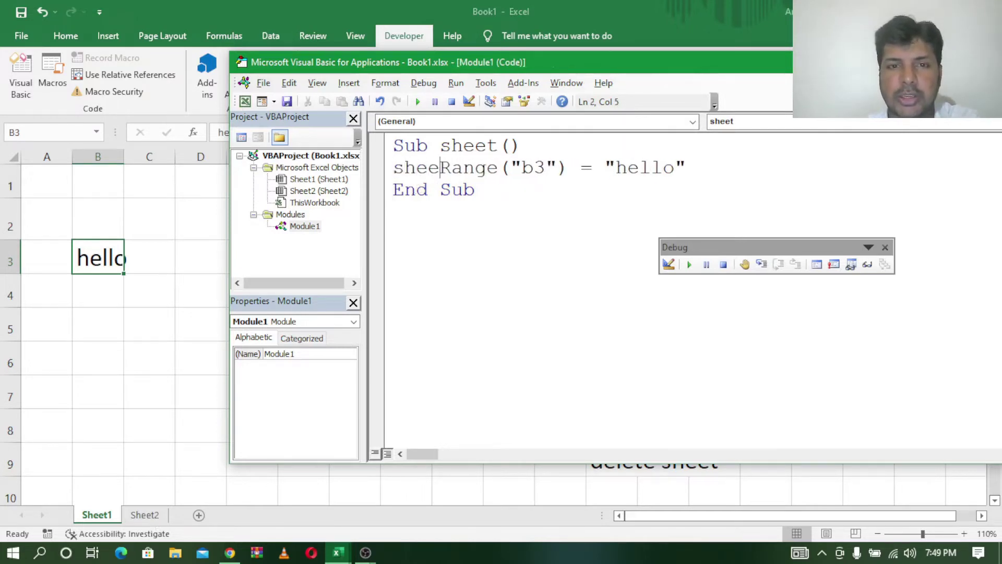
text(t()
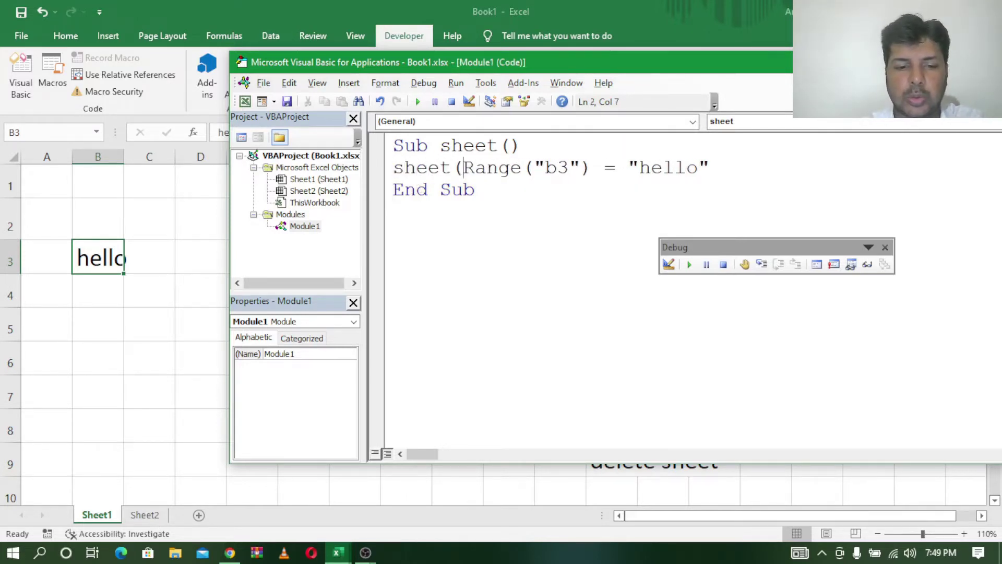
text(2))
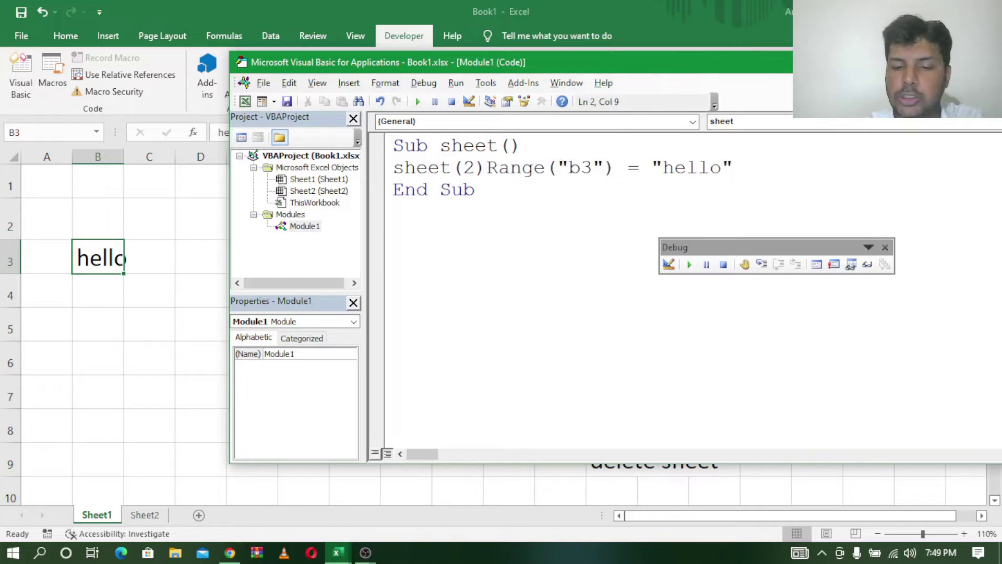
text(.)
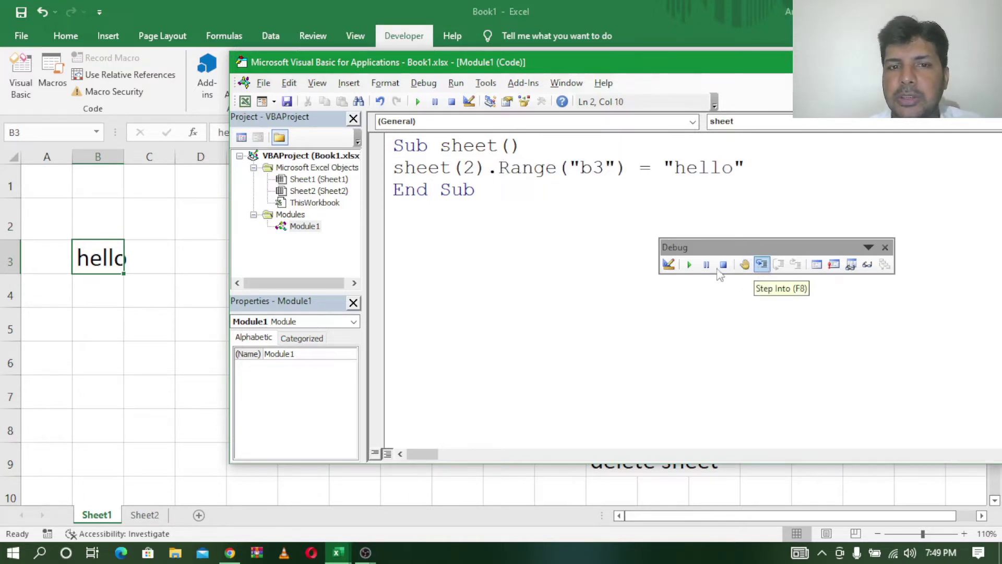
click(762, 264)
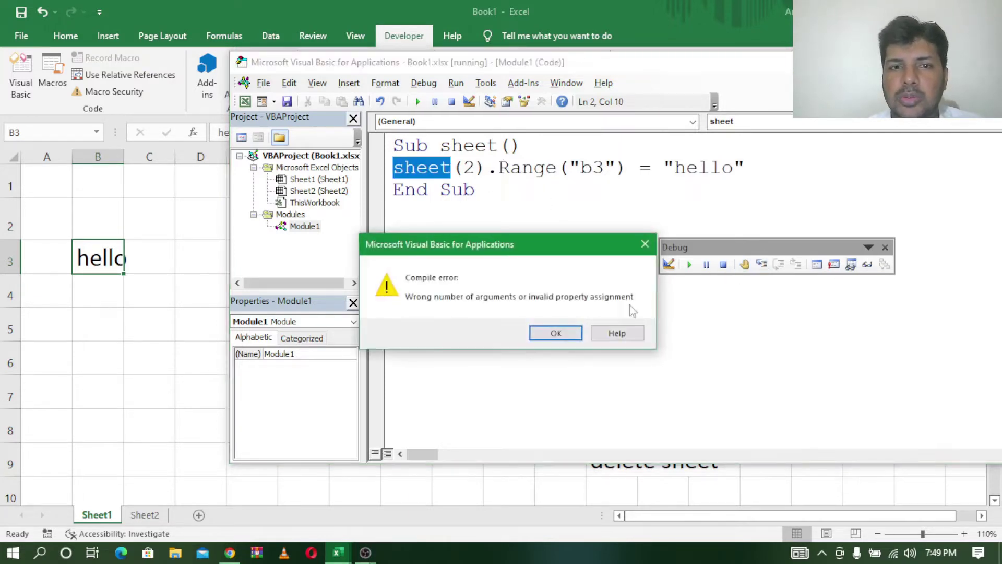
click(548, 338)
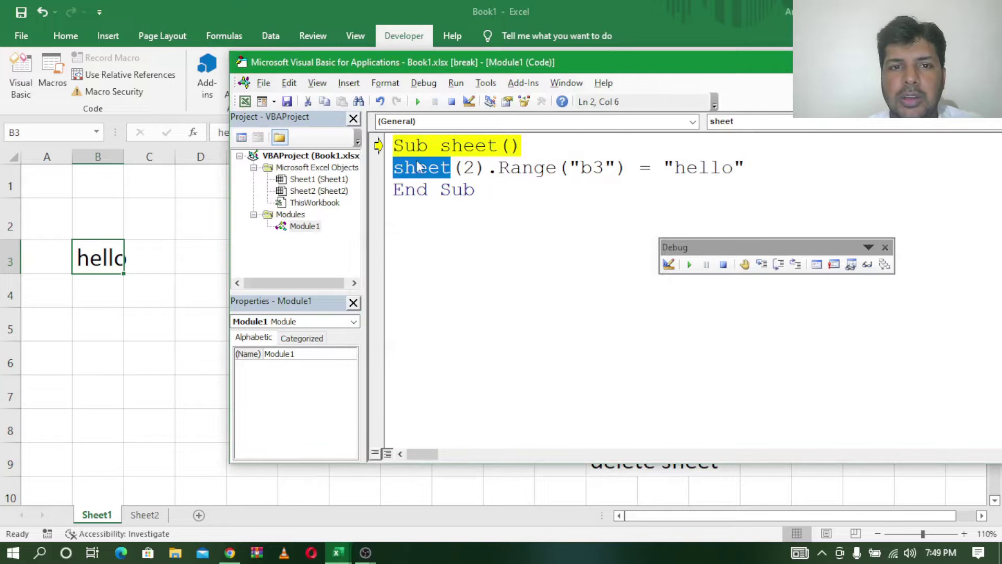
click(453, 167)
text(s)
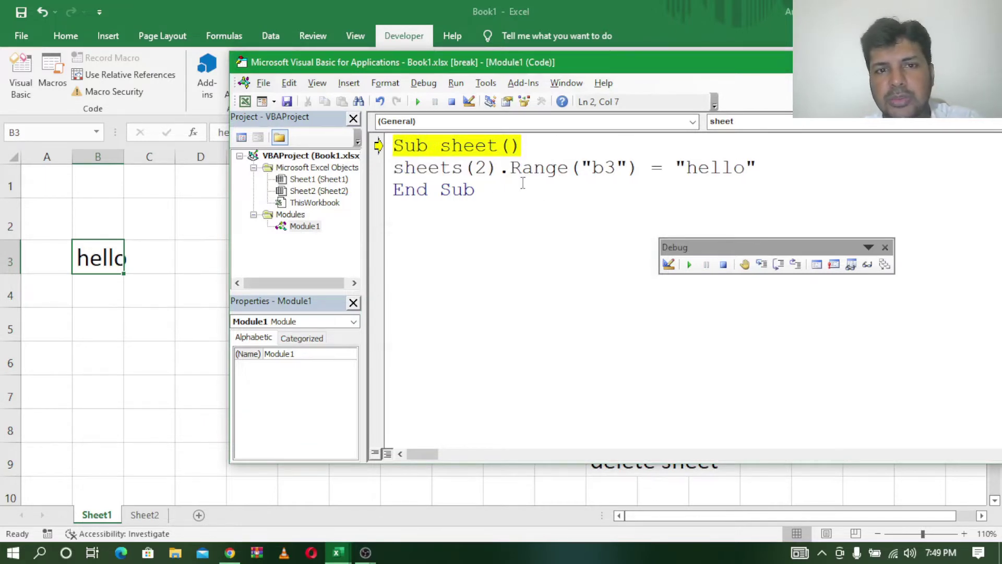
Step through the macro, check hello in B3 on Sheet2, then return to the editor.
click(763, 265)
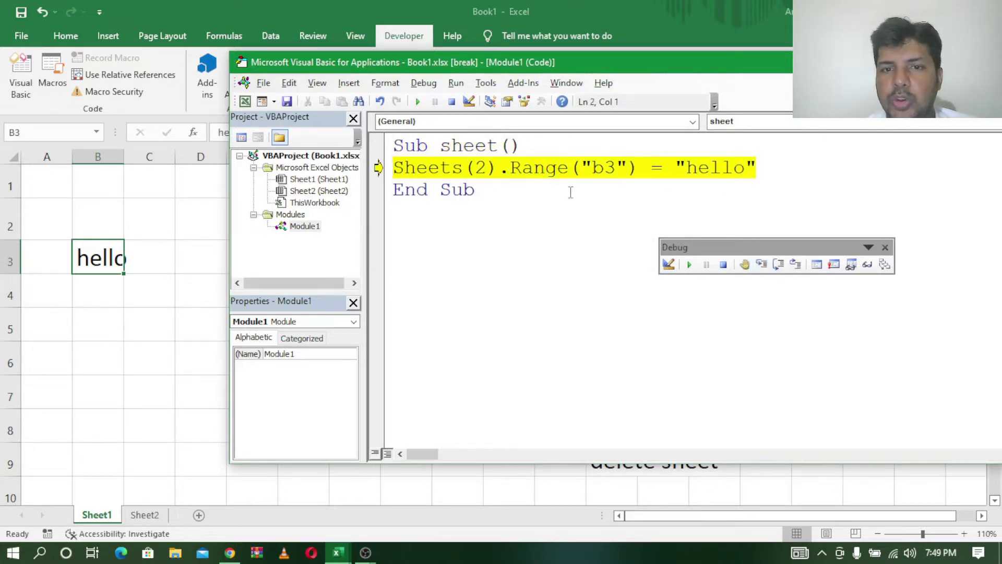
click(761, 264)
click(761, 265)
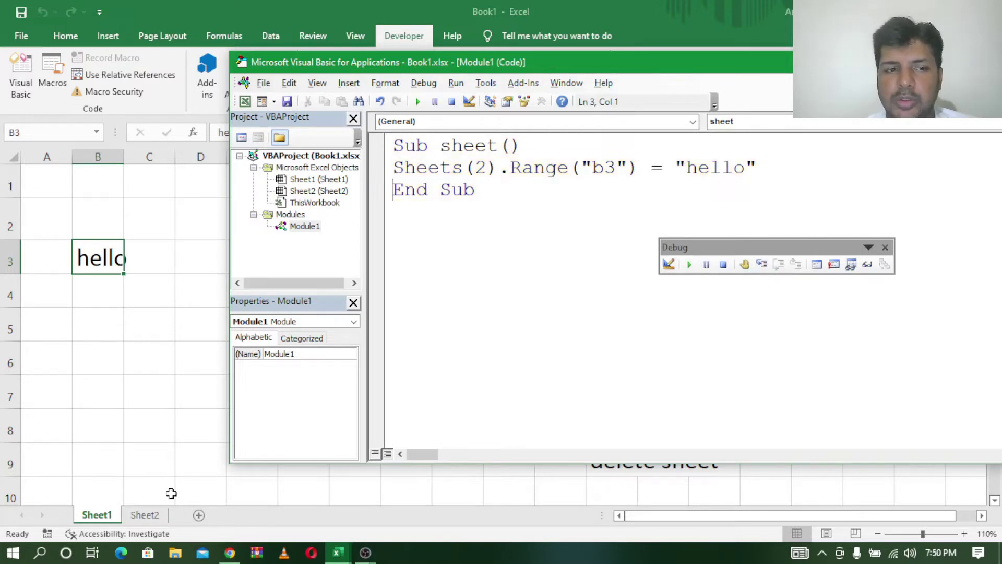
click(146, 516)
click(146, 517)
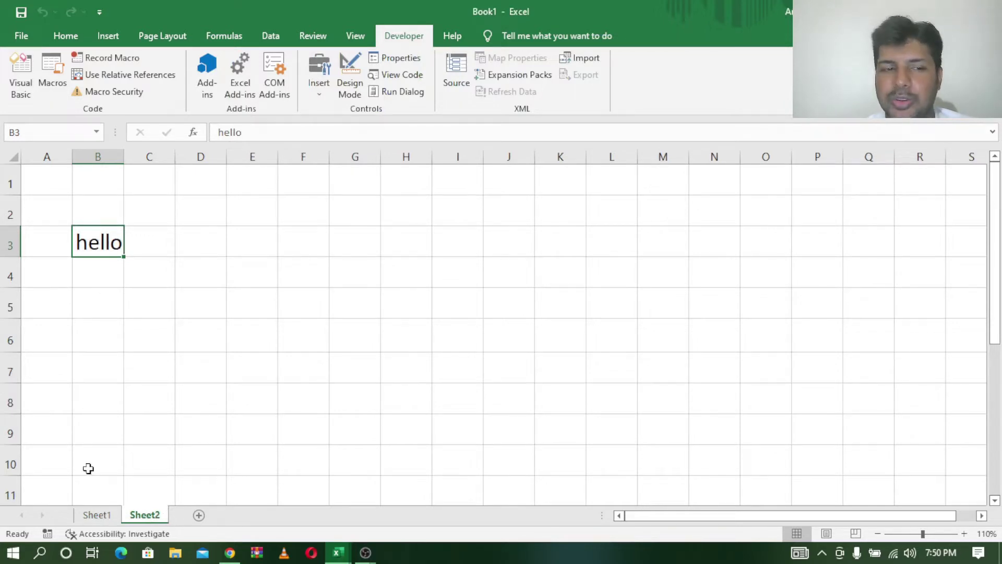
click(111, 516)
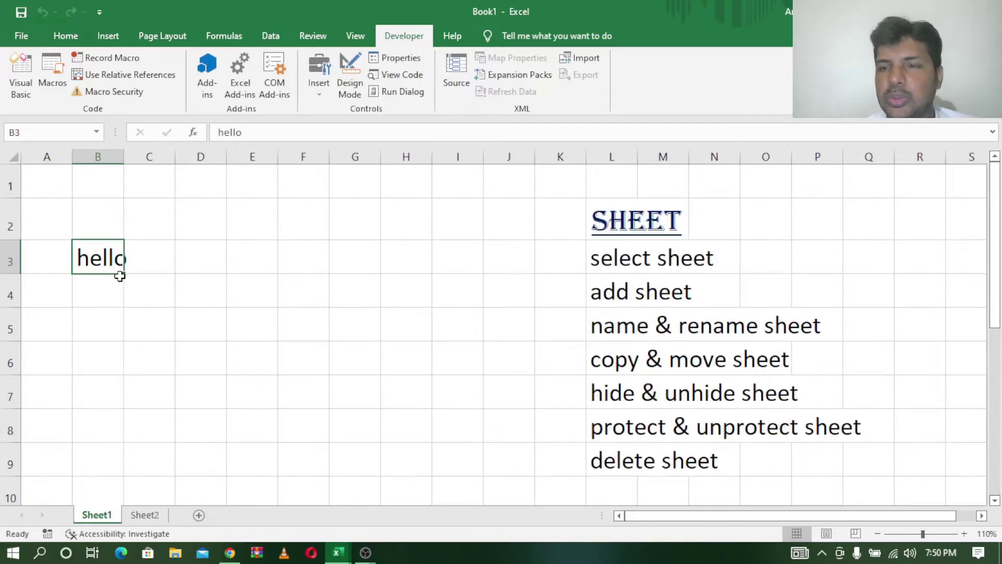
click(338, 553)
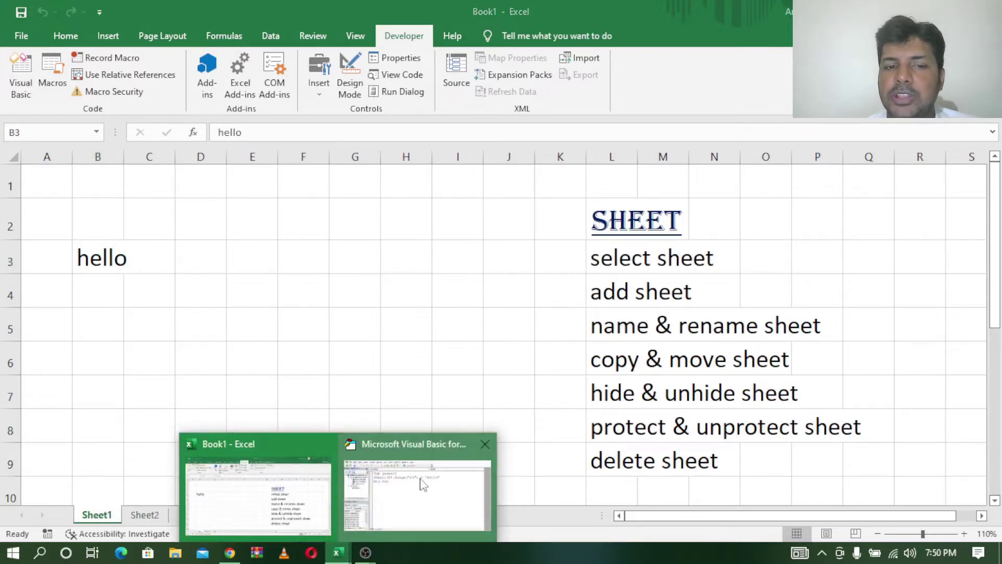
click(431, 462)
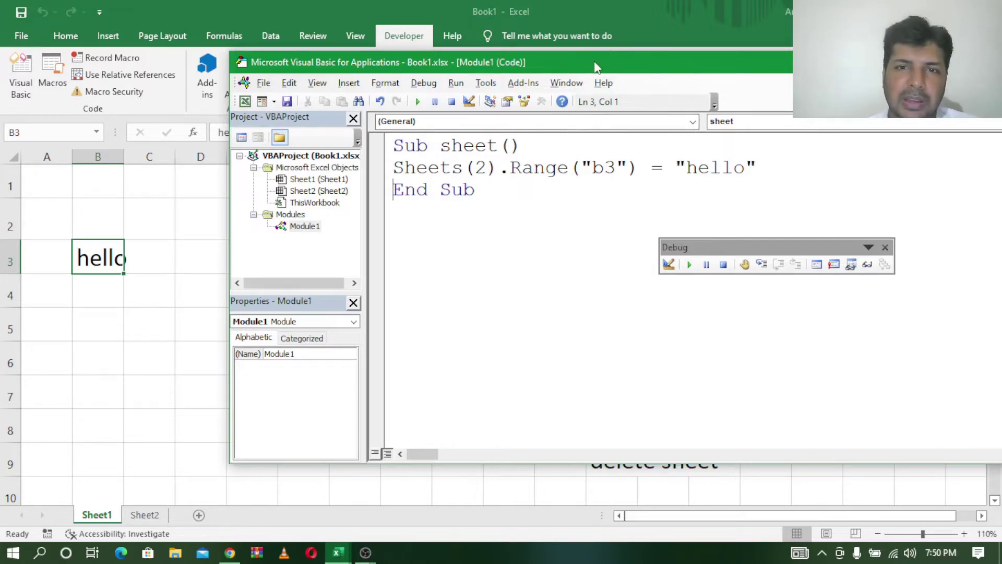
Delete the Sheets(2).Range line and replace it with Sheets.Add.
mouse_move(596, 66)
mouse_down()
mouse_move(564, 337)
mouse_move(570, 66)
mouse_up()
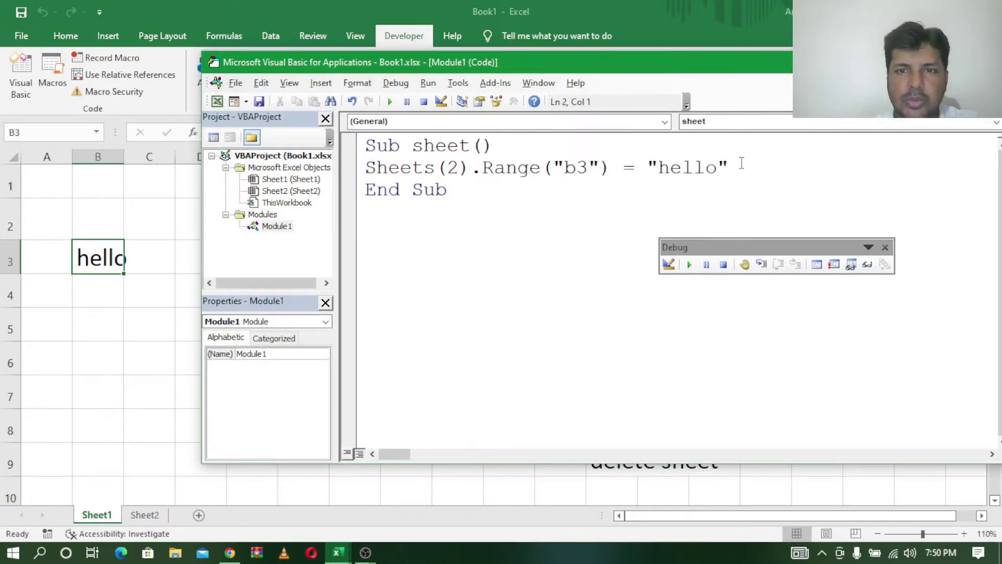
drag(741, 164, 353, 165)
key(Delete)
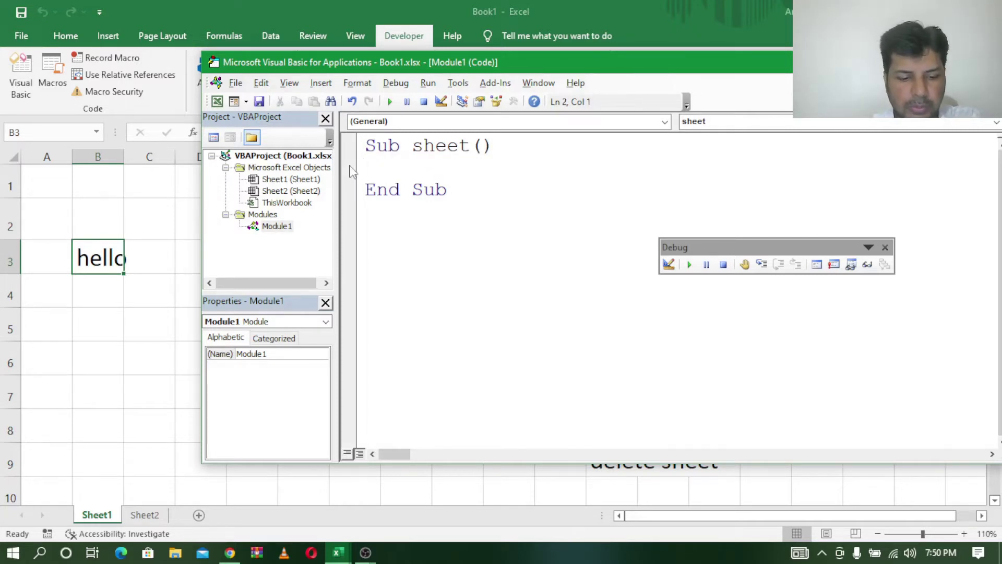
text(sheets)
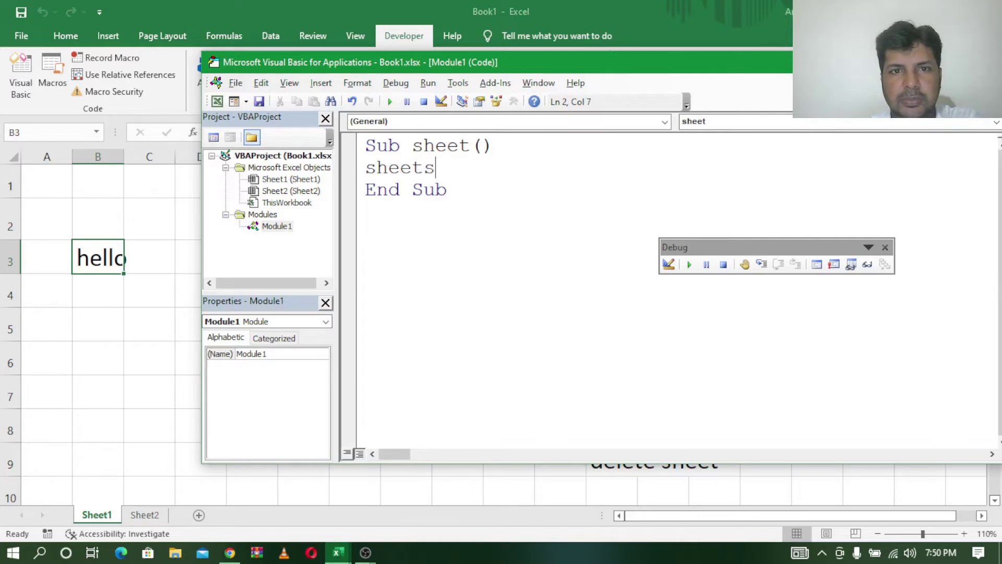
text(.)
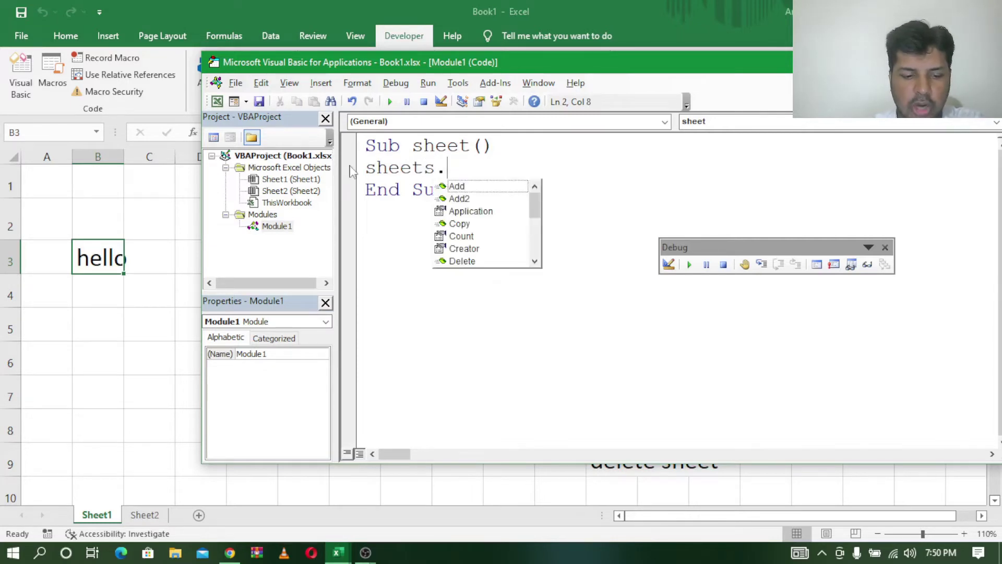
text(add)
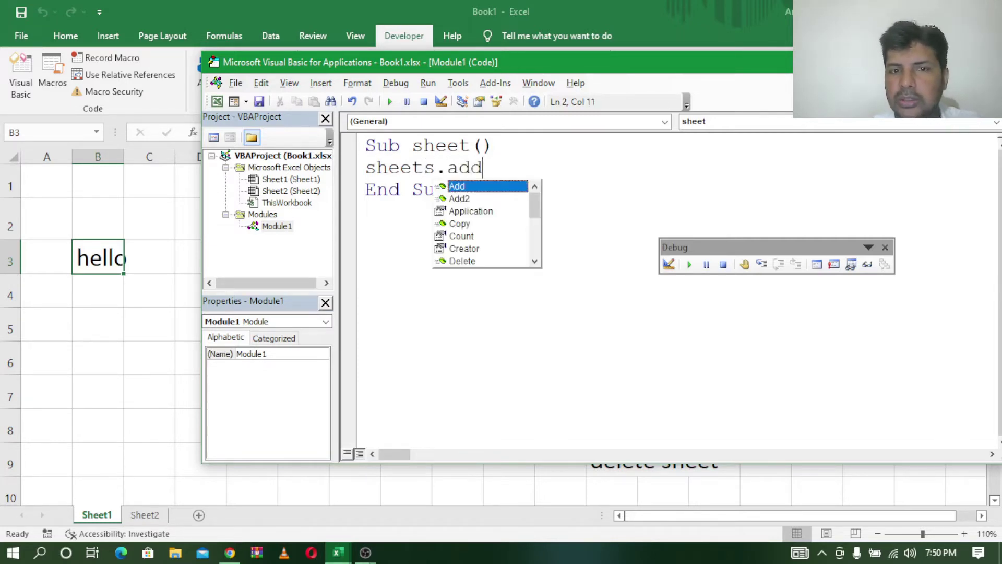
key(Return)
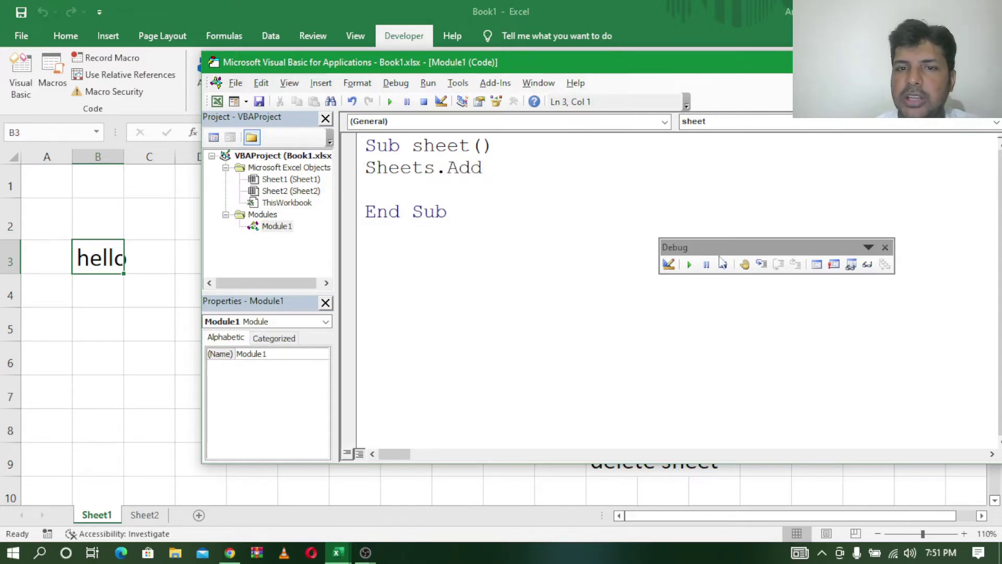
Step through the Sheets.Add macro, adding Sheet3 ahead of Sheet1 and Sheet2.
click(366, 145)
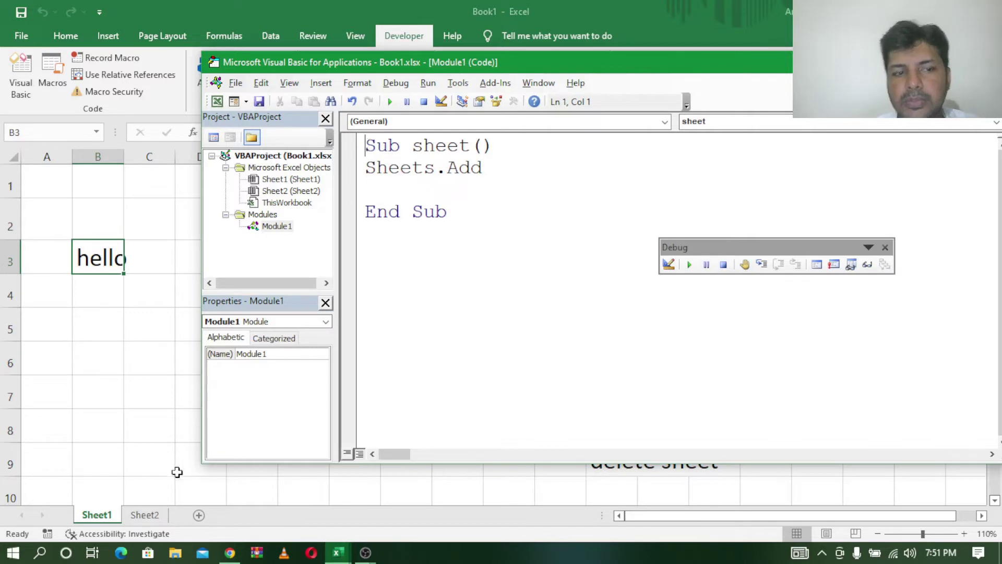
click(762, 264)
click(762, 265)
click(762, 265)
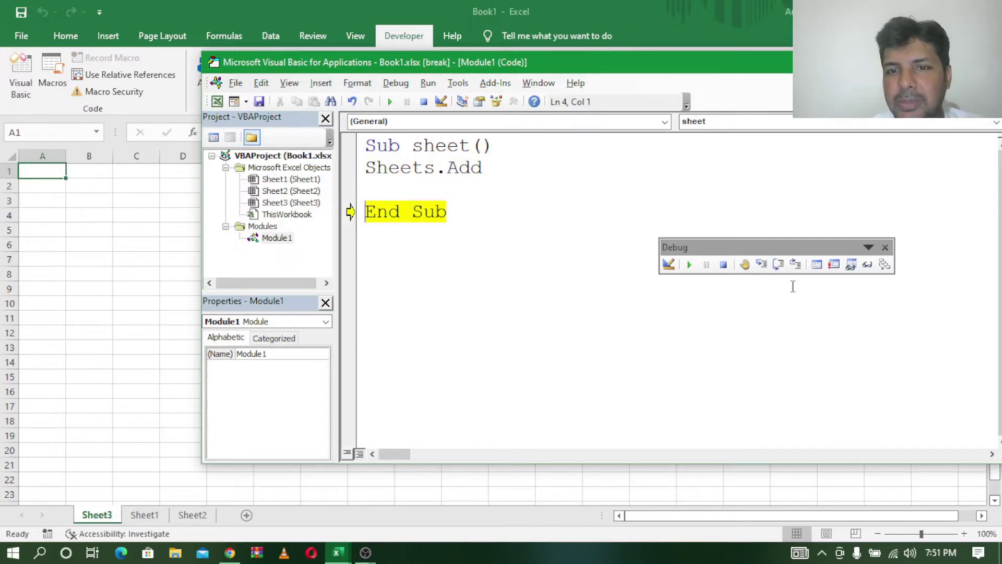
click(762, 265)
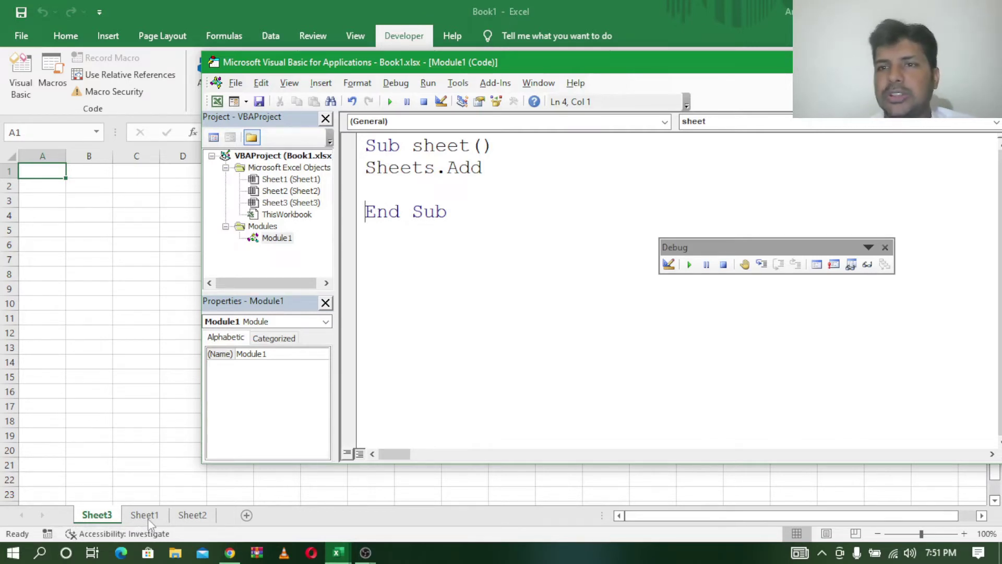
click(500, 164)
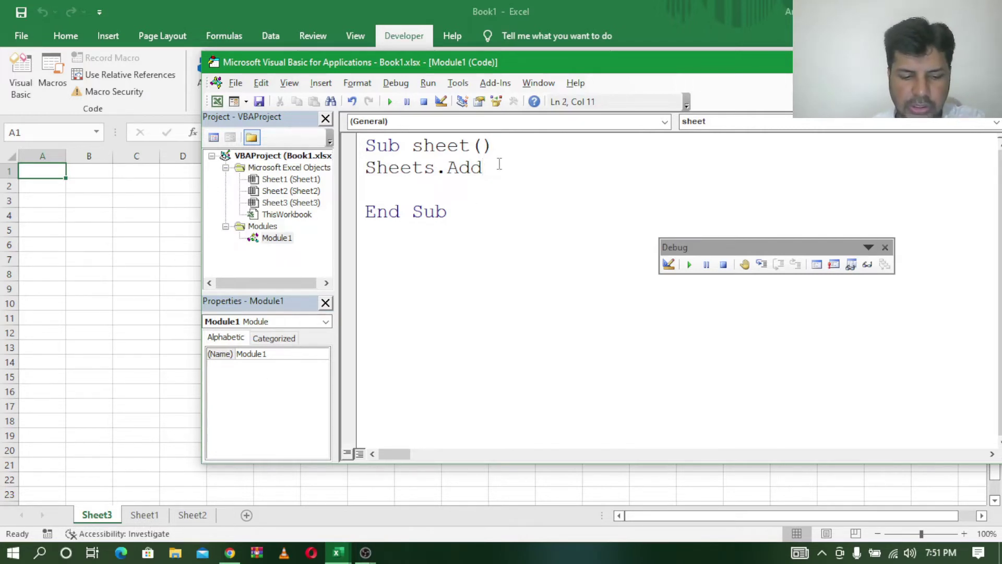
Extend the line to Sheets.Add after:=Sheets(3), then change the index to 2.
text(af)
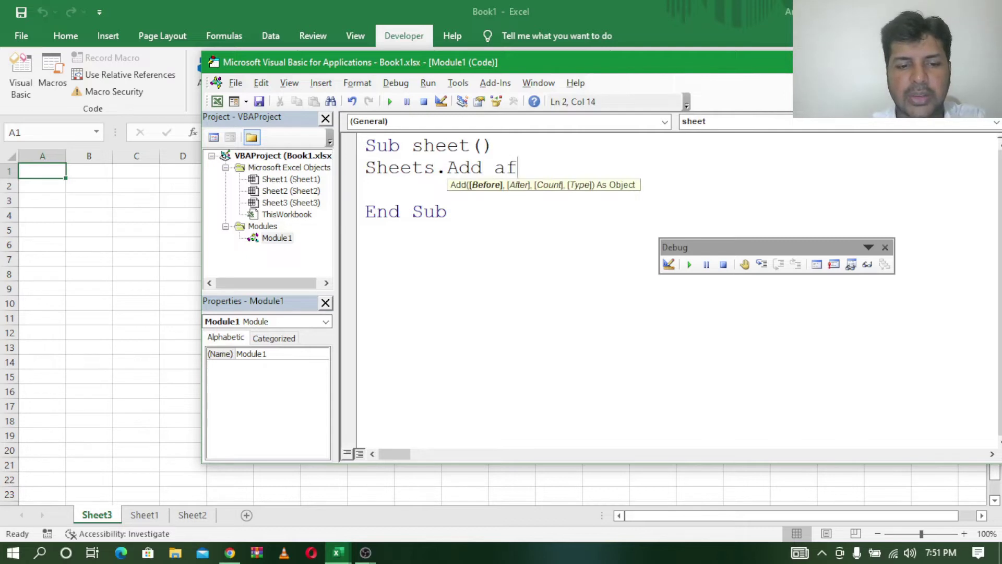
text(ter)
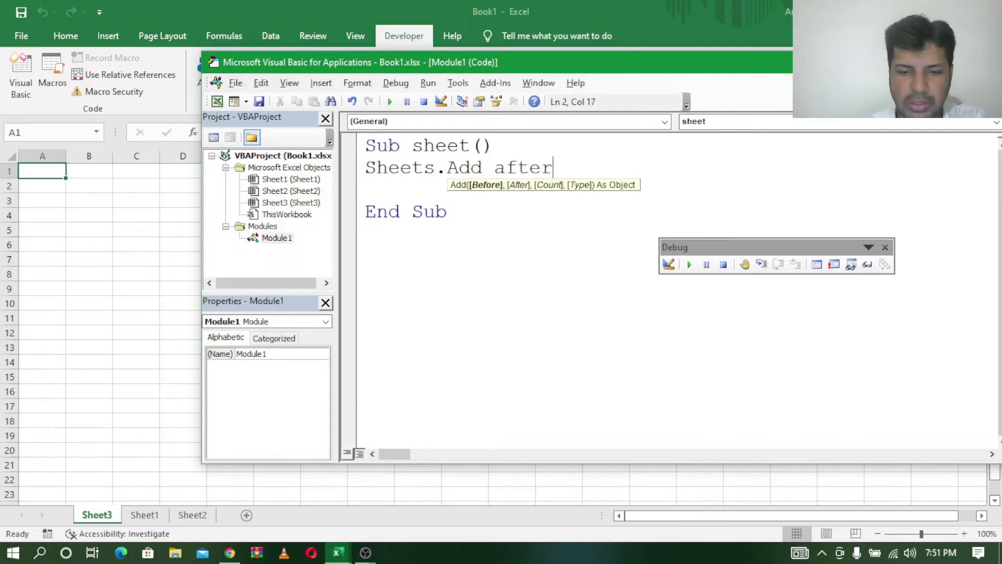
text(:)
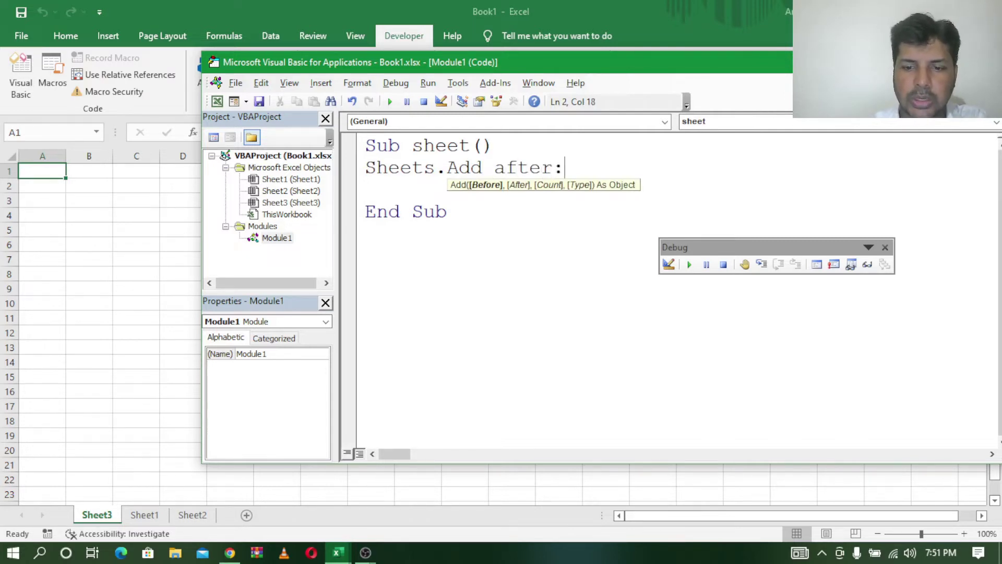
text(=)
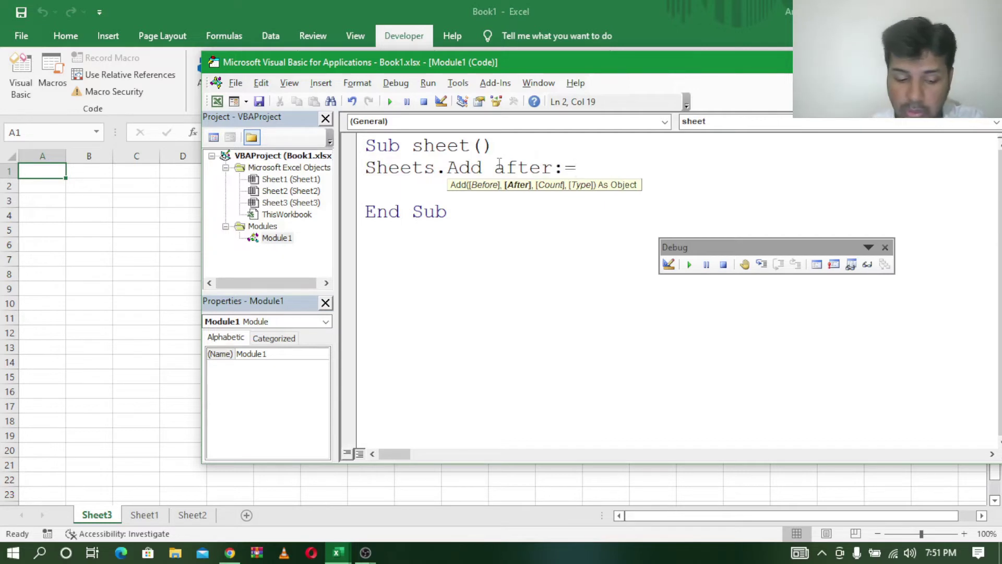
text(she)
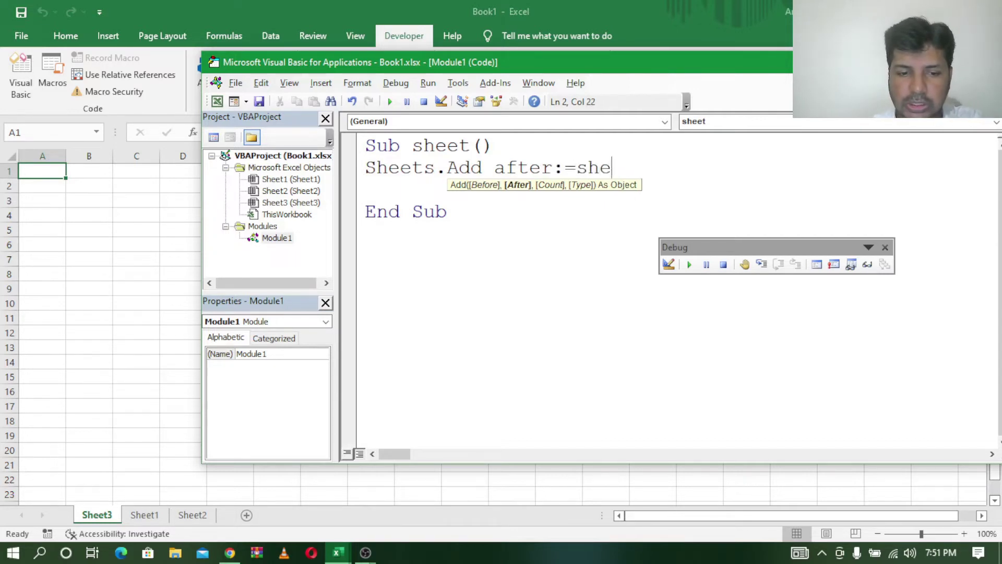
text(t)
key(BackSpace)
text(e)
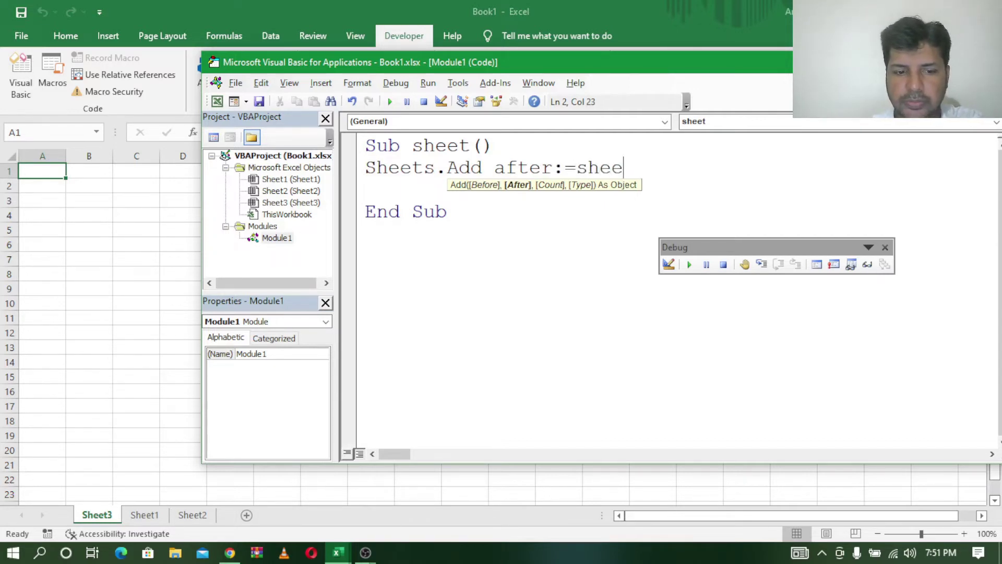
text(ts()
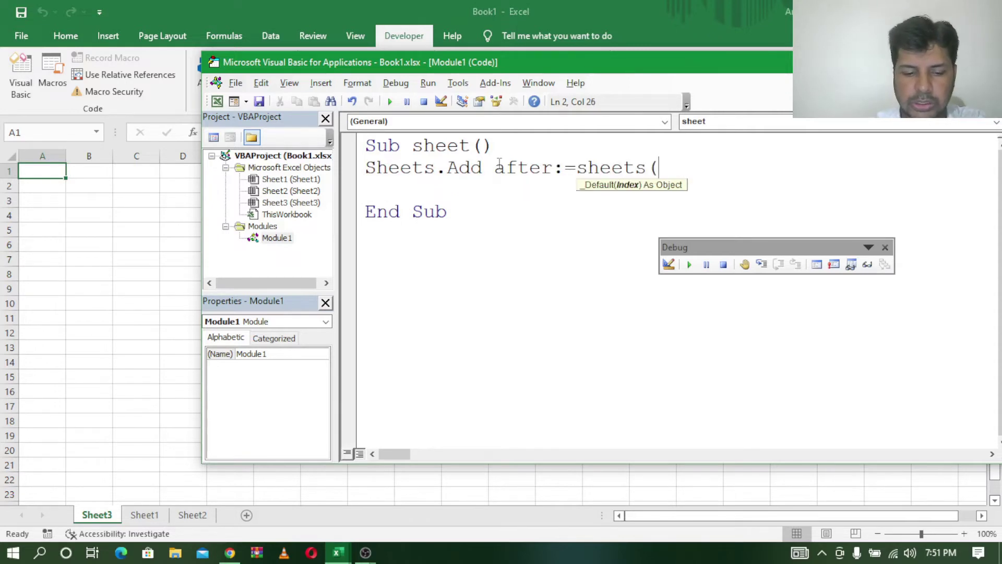
text(3)
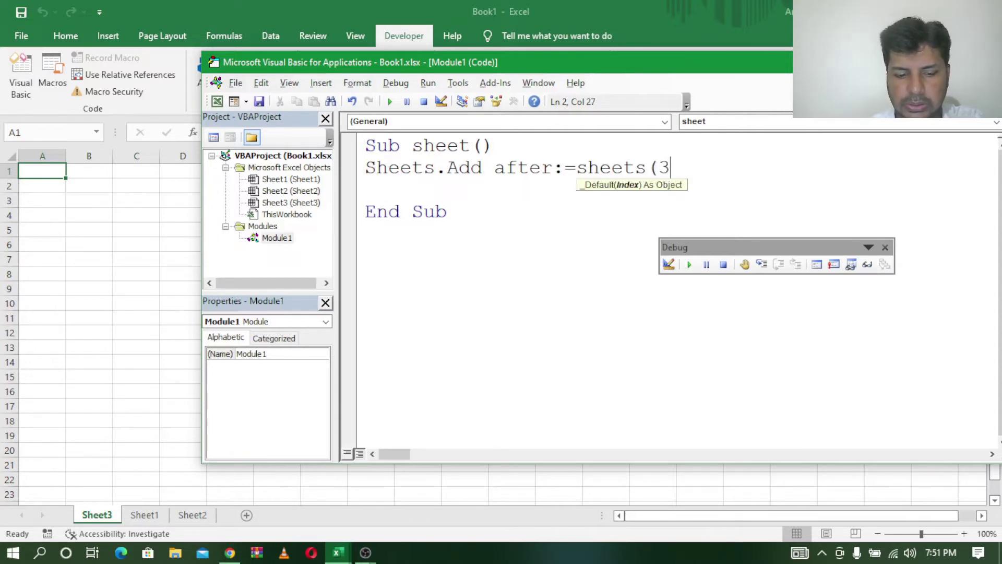
text())
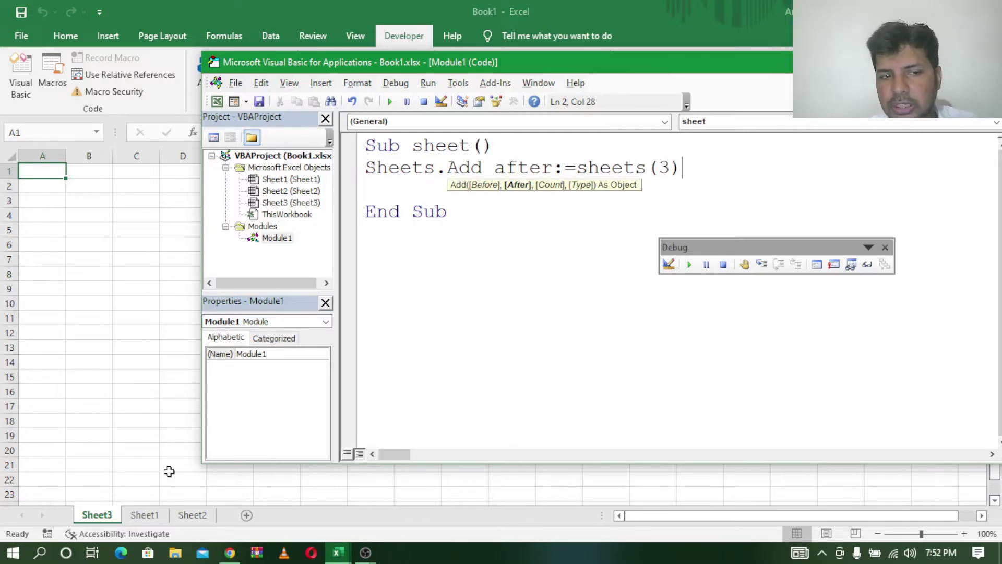
click(668, 167)
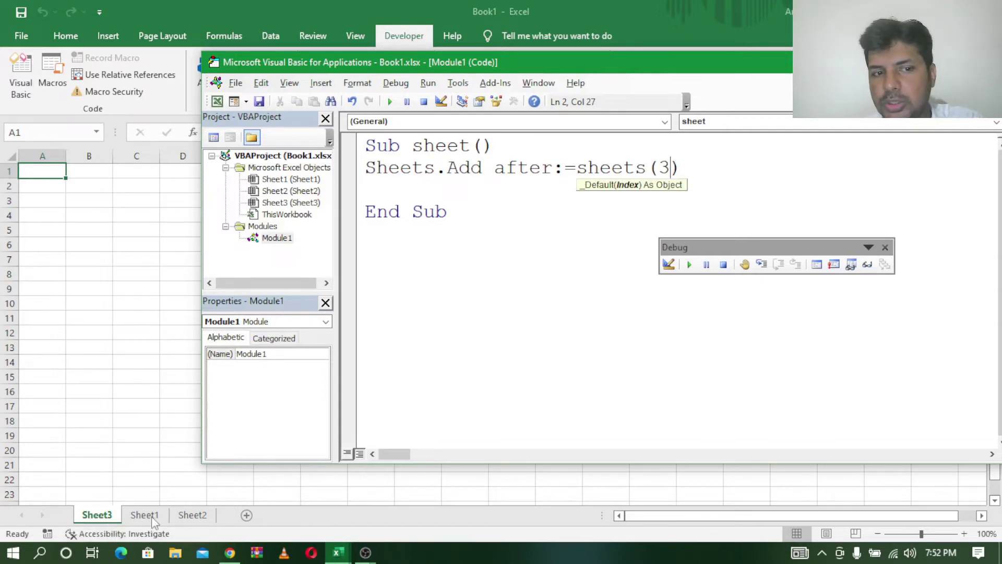
key(BackSpace)
text(2)
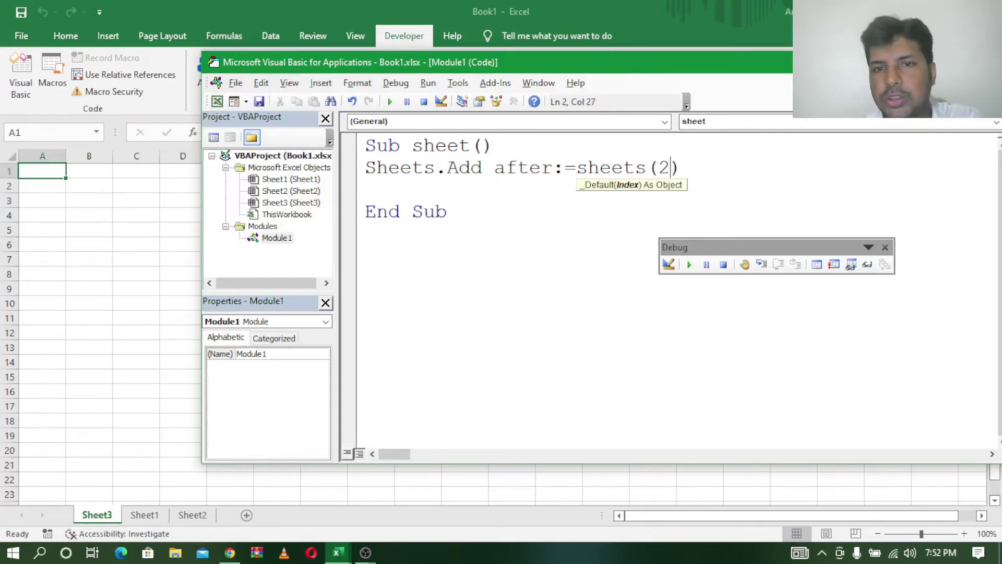
key(End)
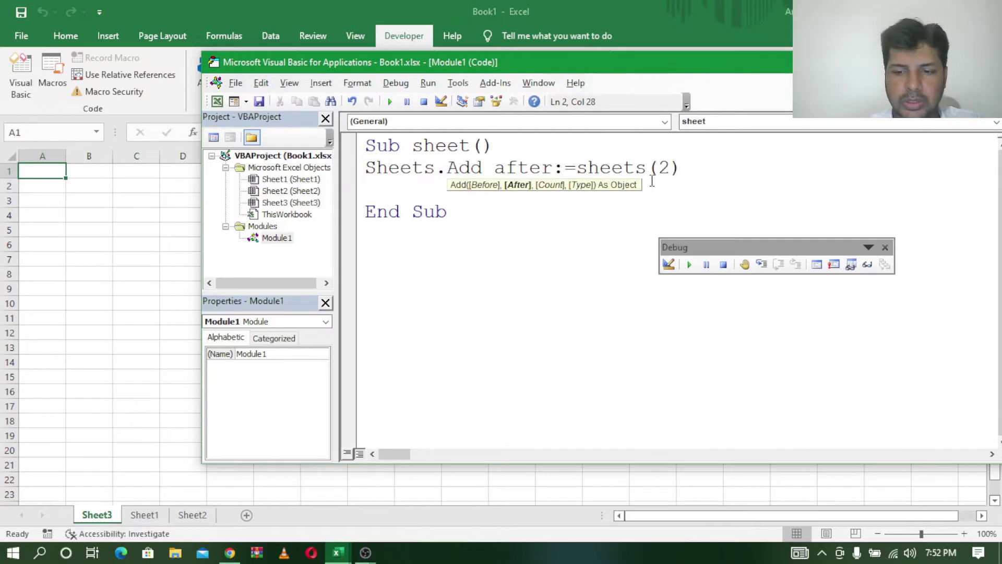
Step through the macro so Sheet4 lands after Sheet1: Sheet3, Sheet1, Sheet4, Sheet2.
click(762, 264)
click(762, 265)
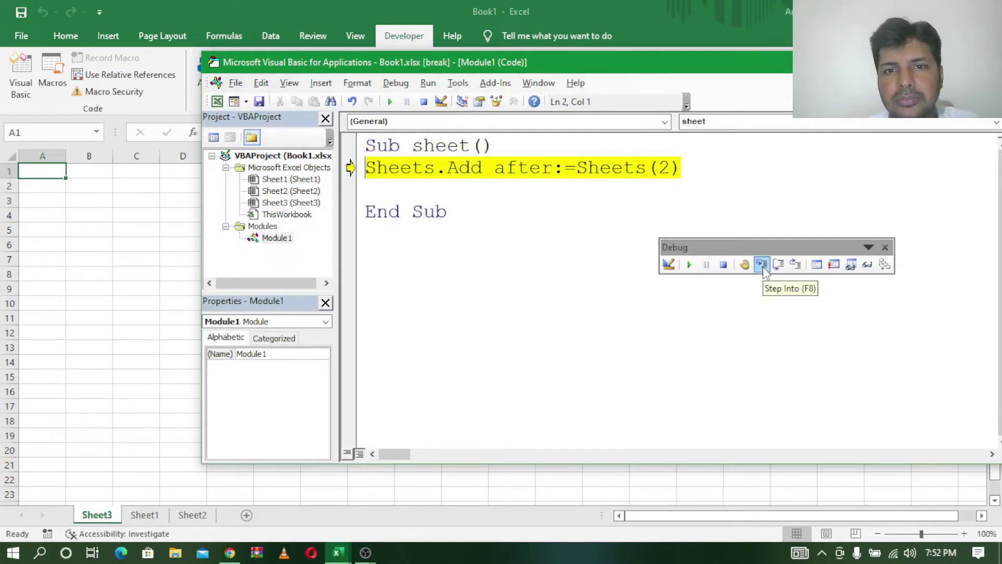
click(762, 265)
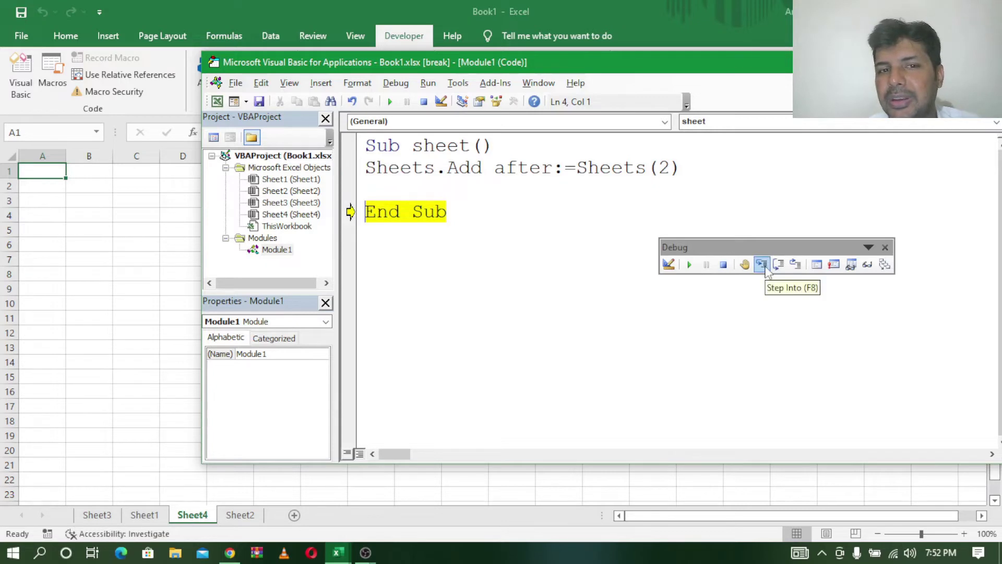
click(762, 264)
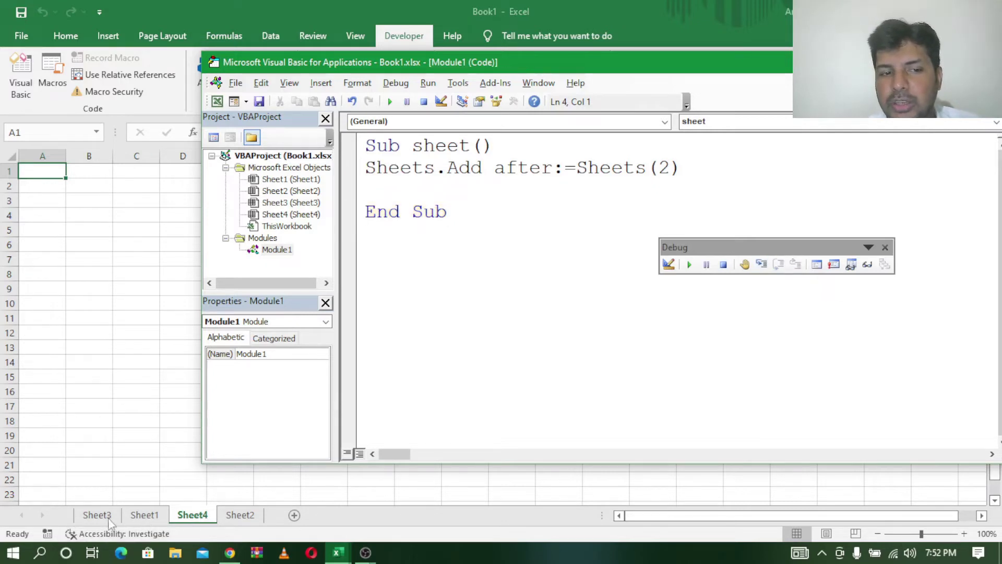
Change the argument so the line reads Sheets.Add before:=Sheets(2).
click(547, 171)
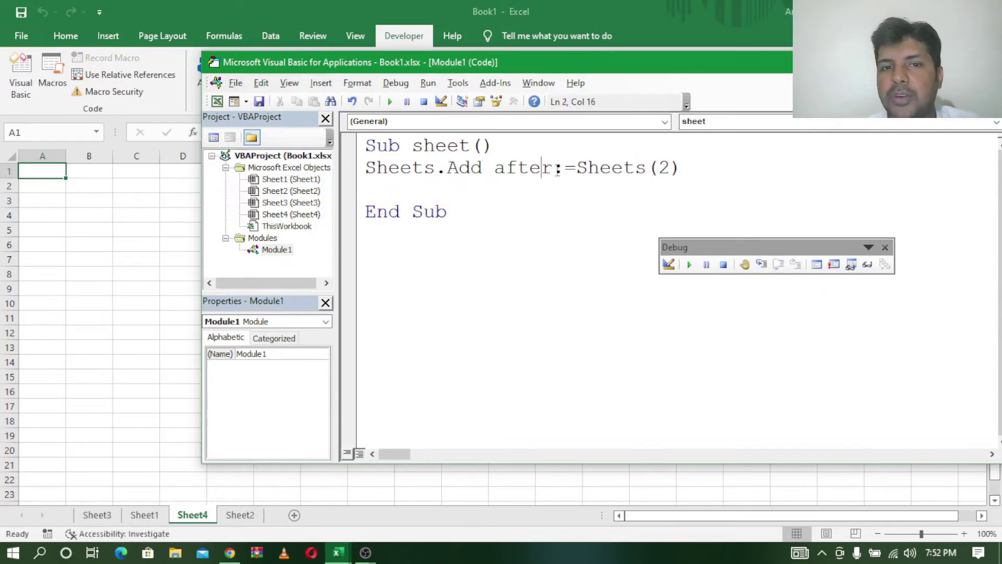
key(BackSpace)
key(BackSpace)
key(BackSpace)
key(BackSpace)
key(BackSpace)
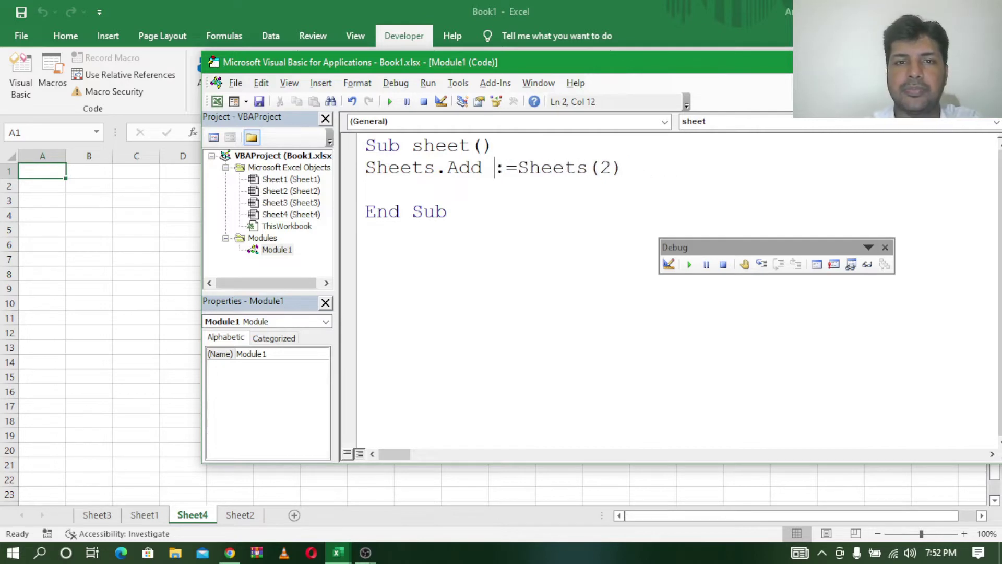
text(befo)
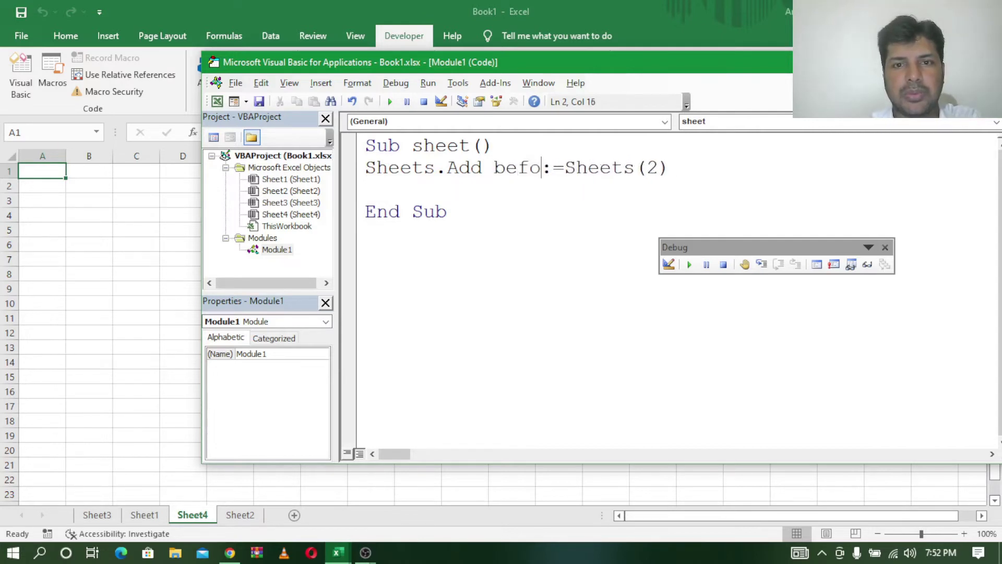
text(re)
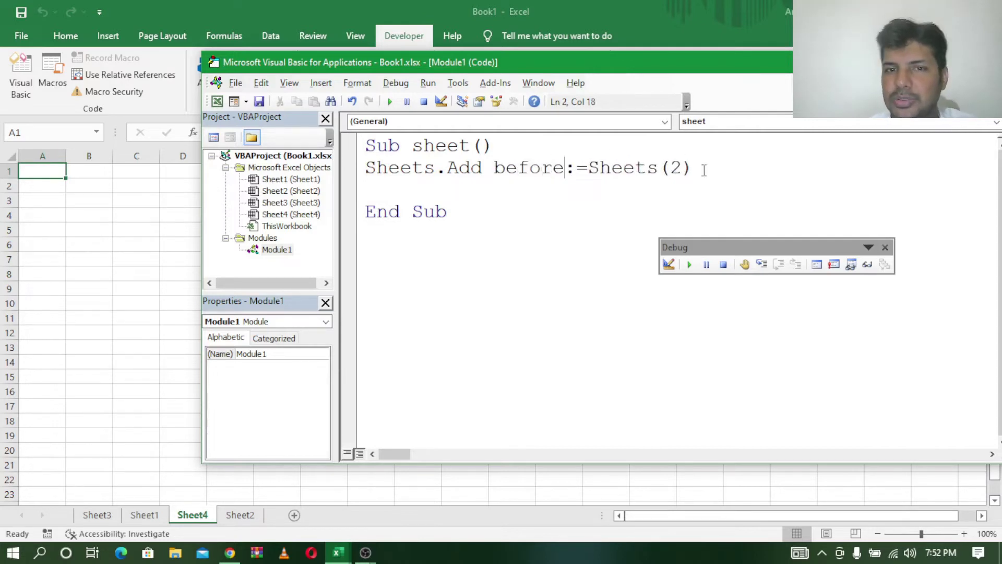
Step through the macro, inserting Sheet5 as the second tab before Sheet1.
click(367, 142)
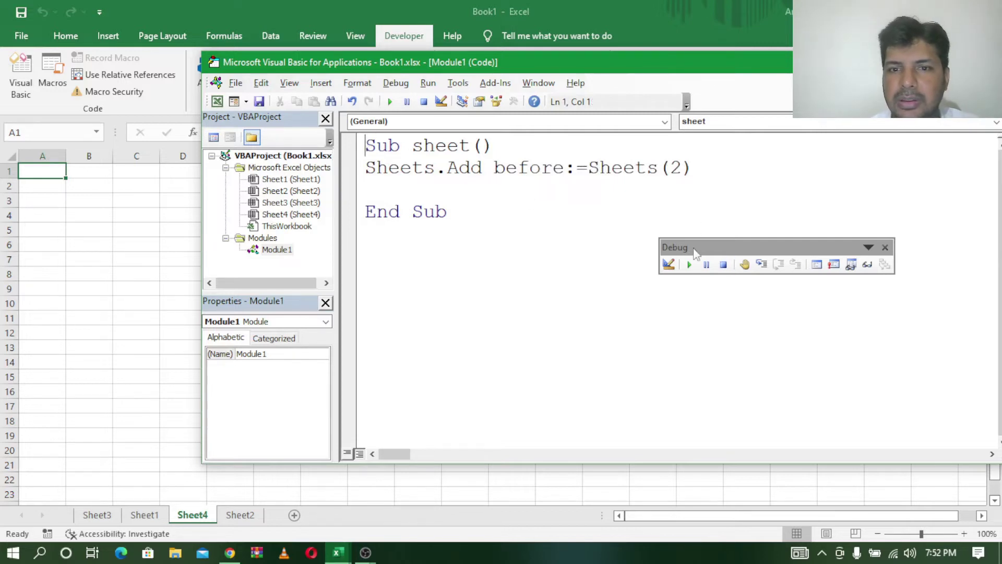
click(762, 265)
click(763, 265)
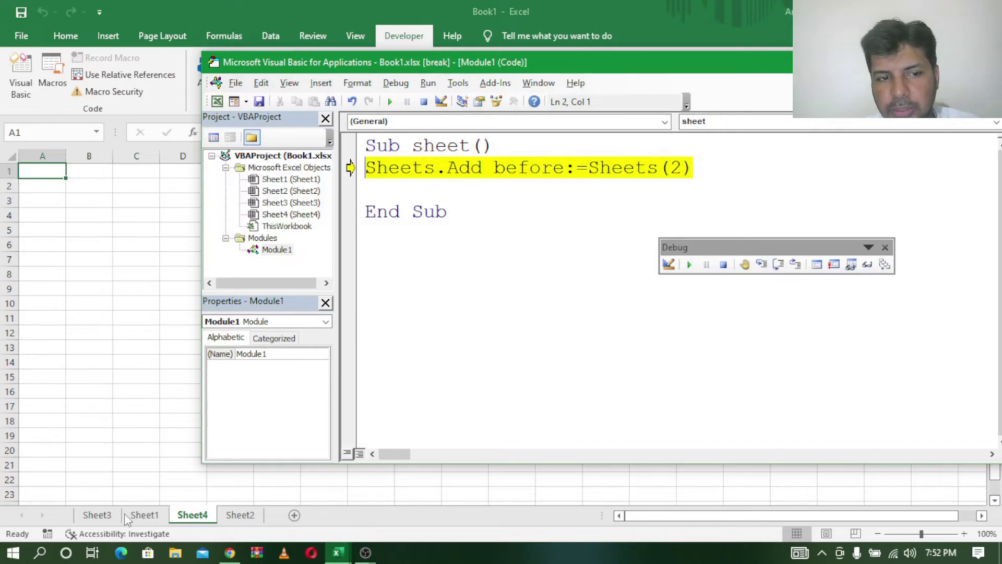
click(762, 265)
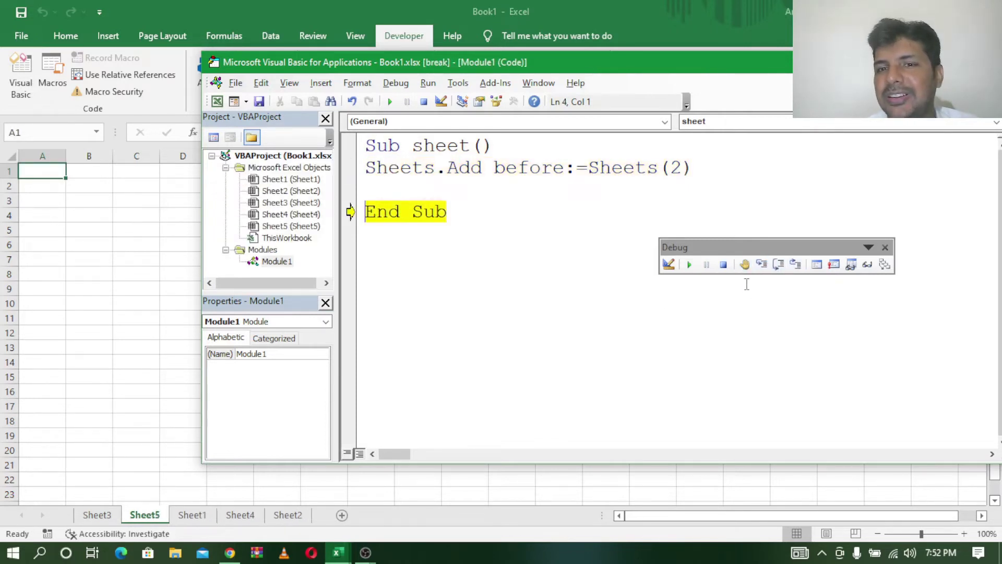
click(763, 265)
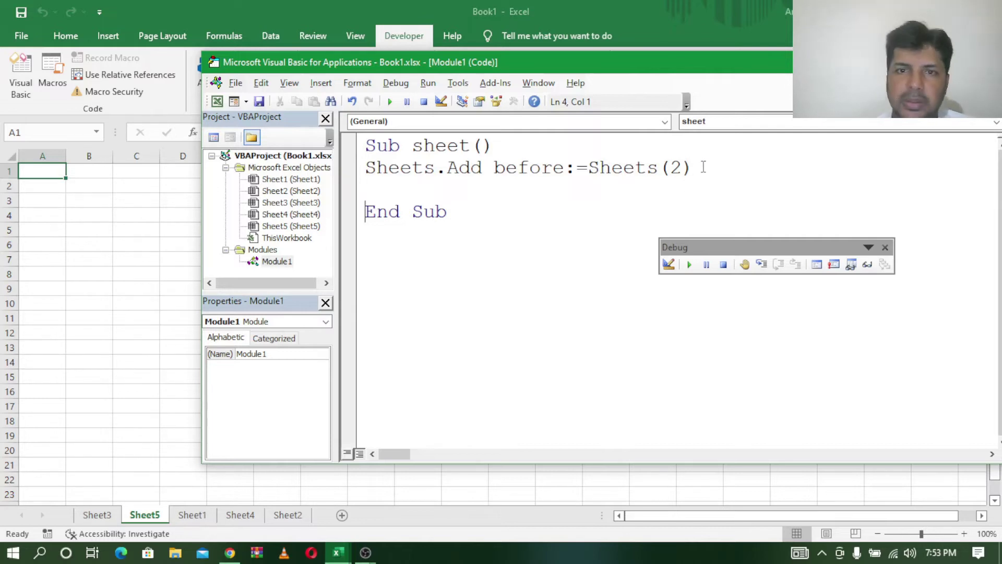
Remove the before:=Sheets(2) argument and rewrite the line as Sheets.Add.Name="excel".
drag(703, 167, 444, 172)
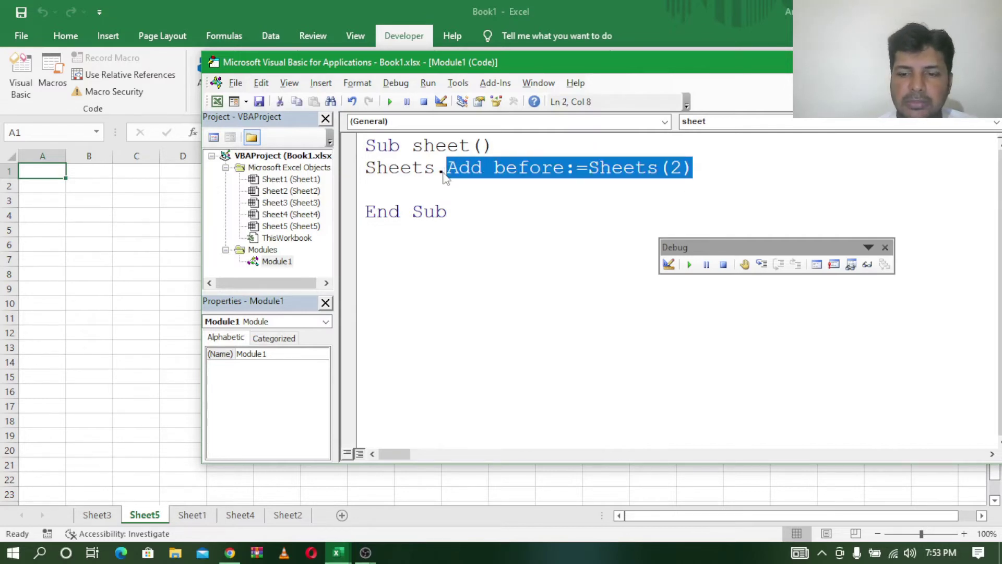
key(Delete)
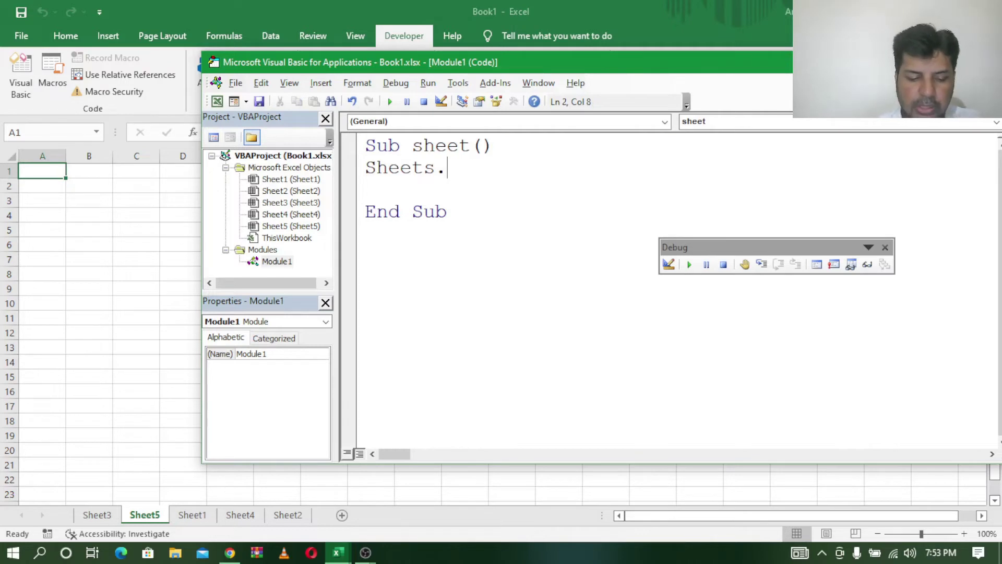
text(add.)
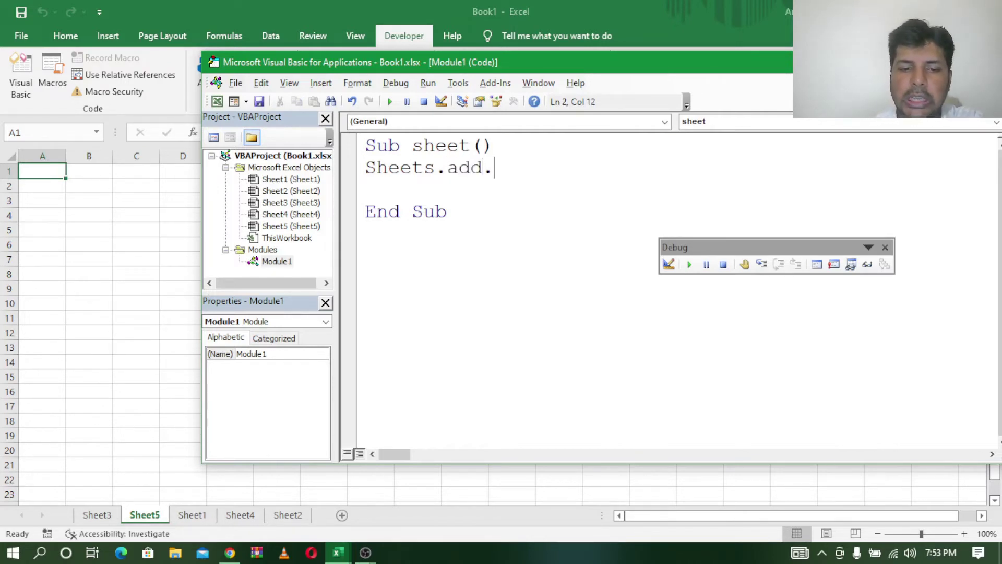
text(name)
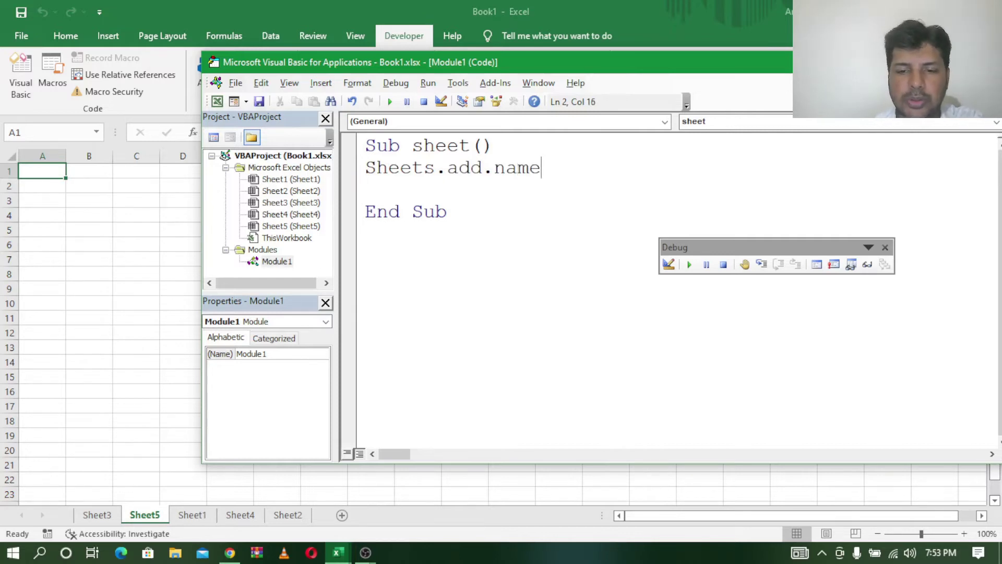
key(BackSpace)
key(BackSpace)
key(BackSpace)
key(BackSpace)
key(BackSpace)
key(BackSpace)
key(BackSpace)
key(BackSpace)
key(BackSpace)
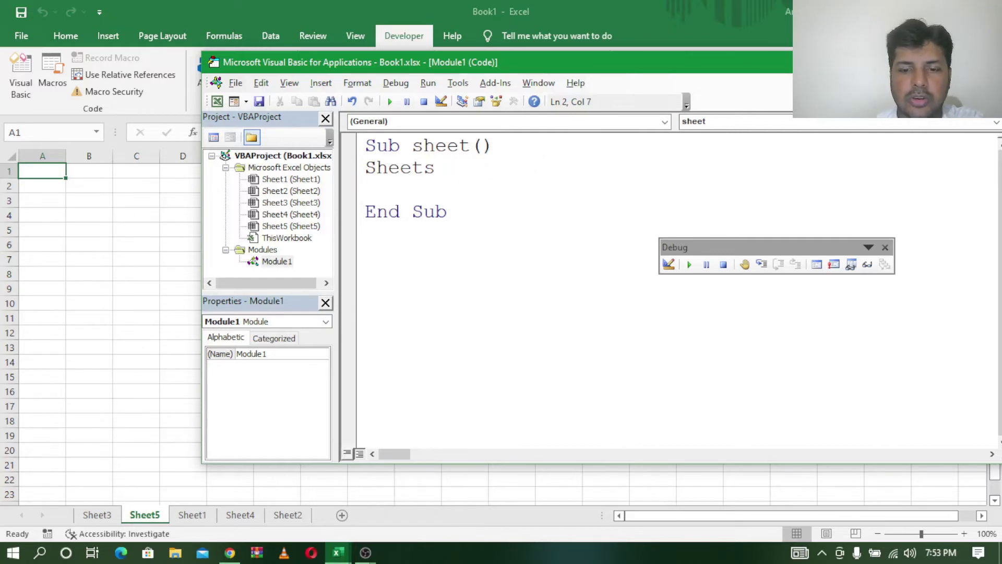
text(.a)
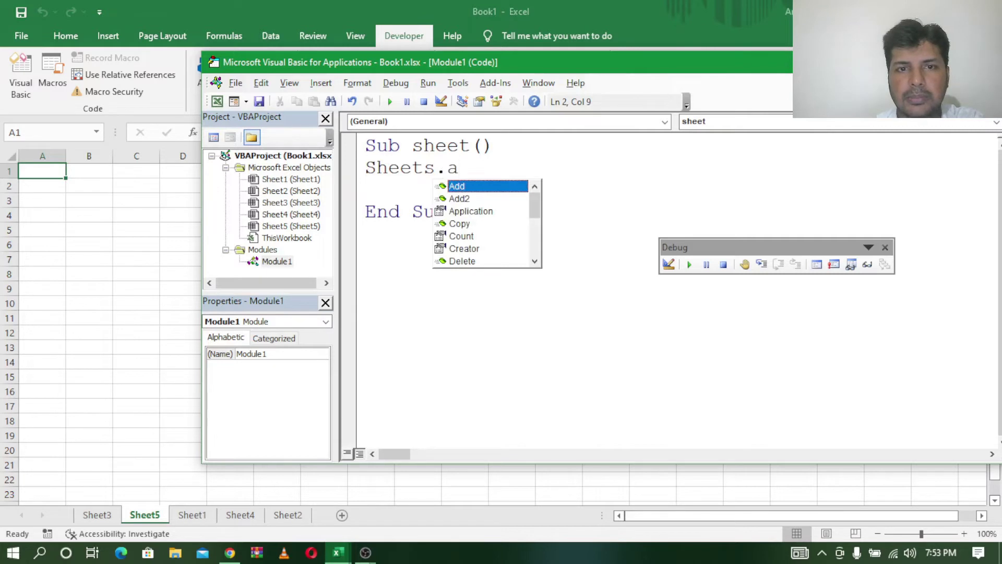
text(dd.)
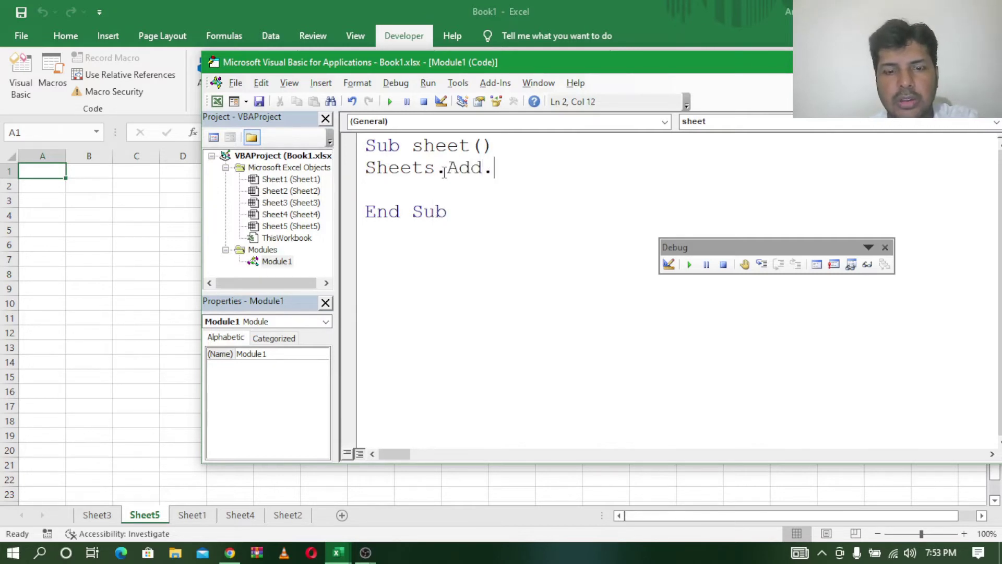
text(name)
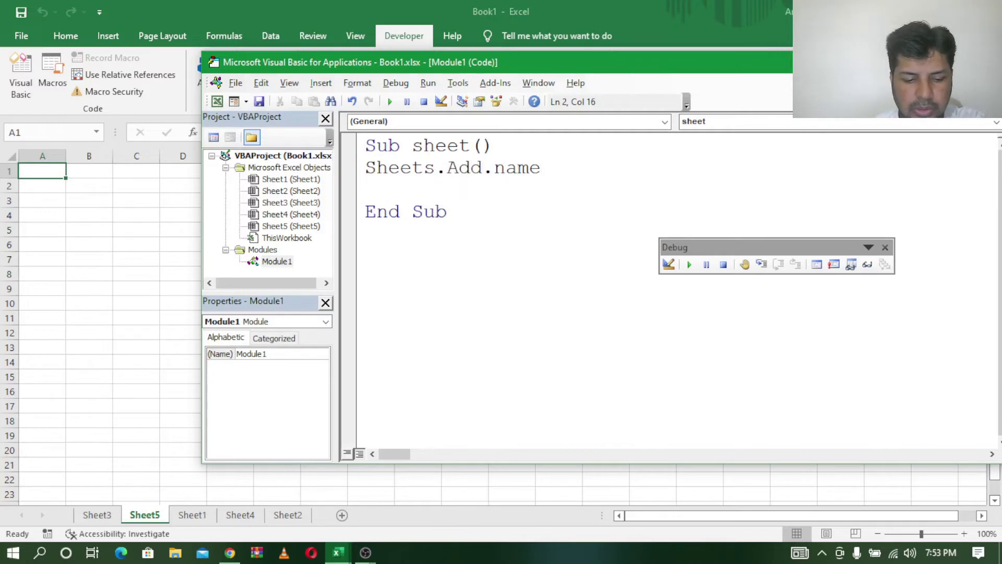
text(=)
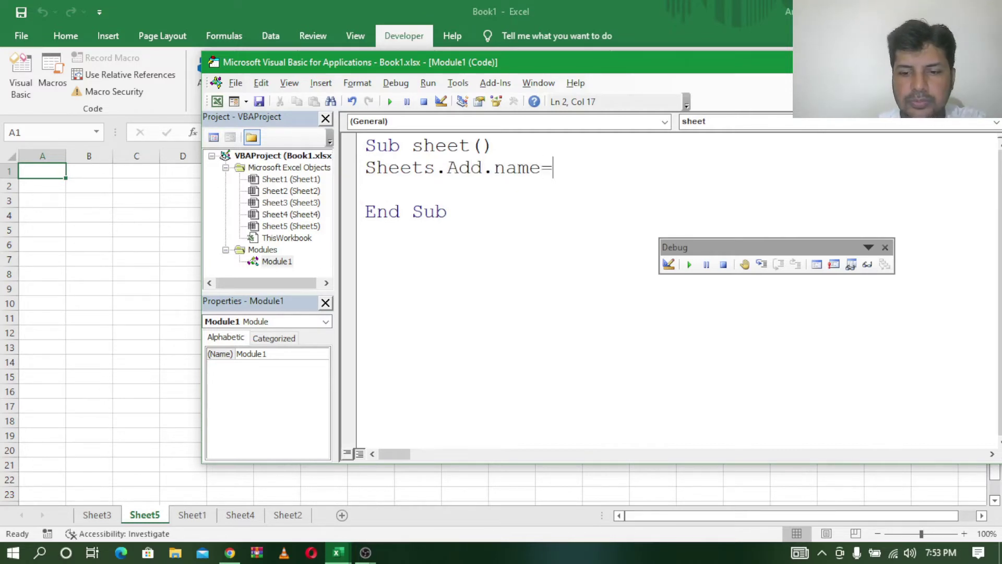
text(exc)
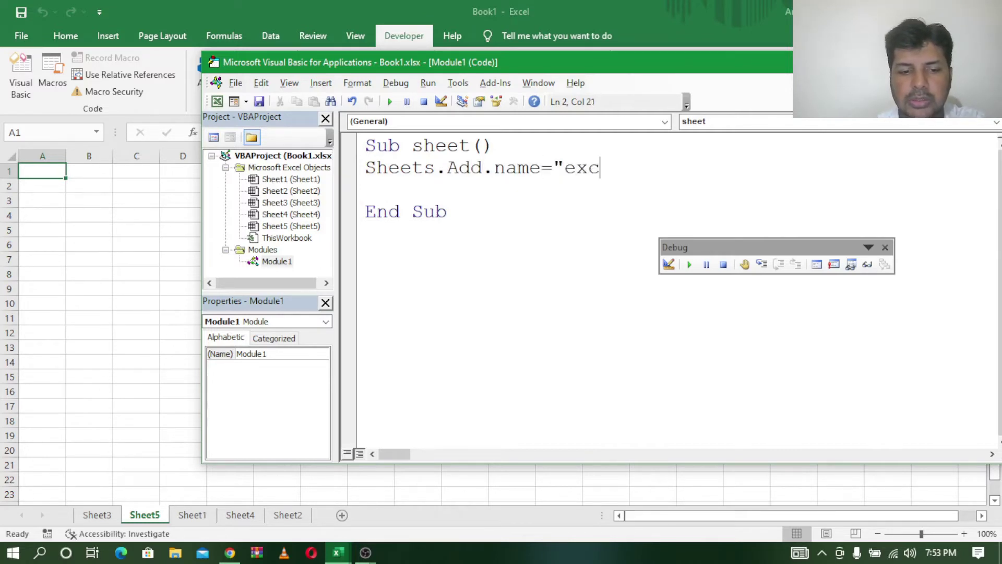
text(el")
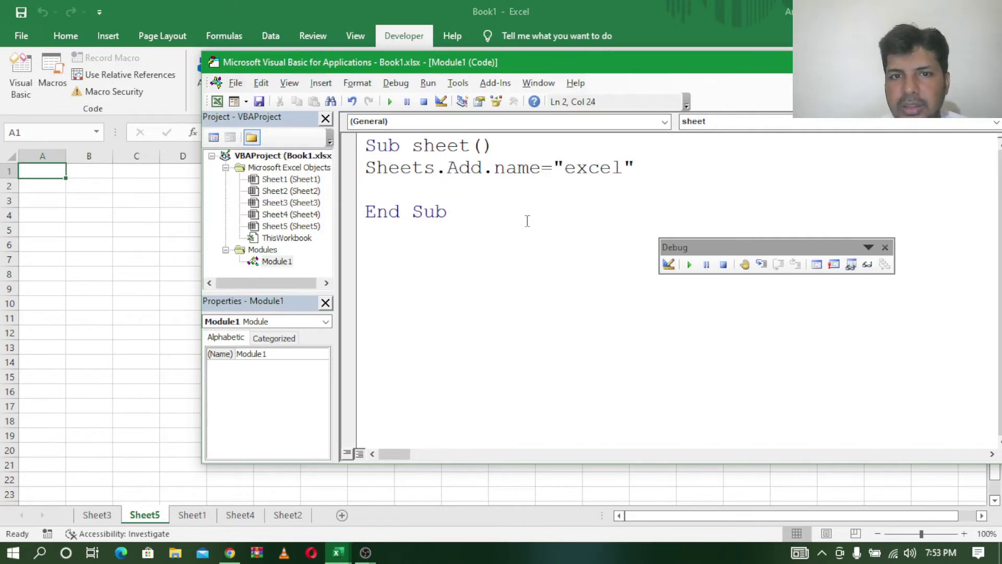
Step through the macro to add a worksheet tab named excel after Sheet3.
click(762, 265)
click(762, 264)
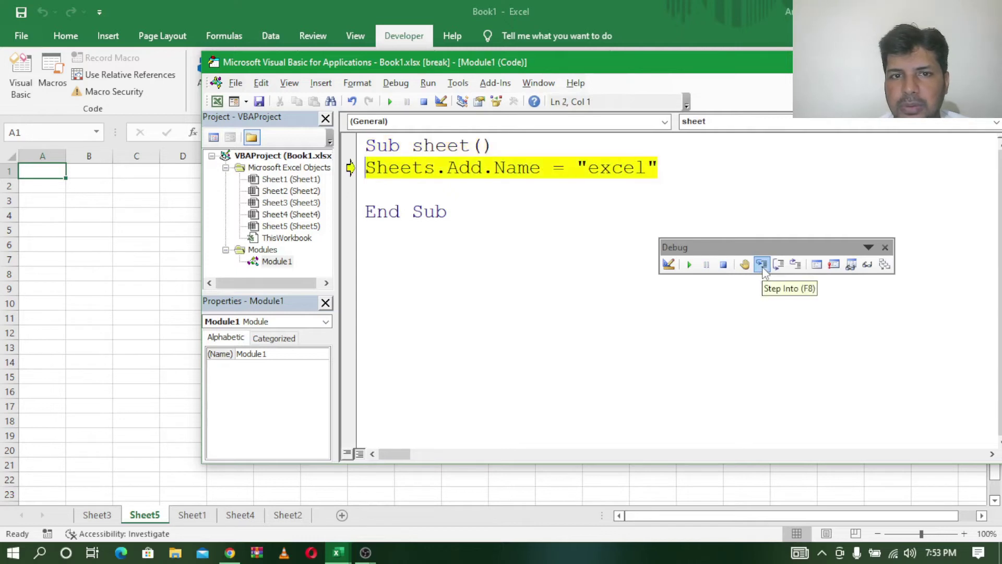
click(762, 265)
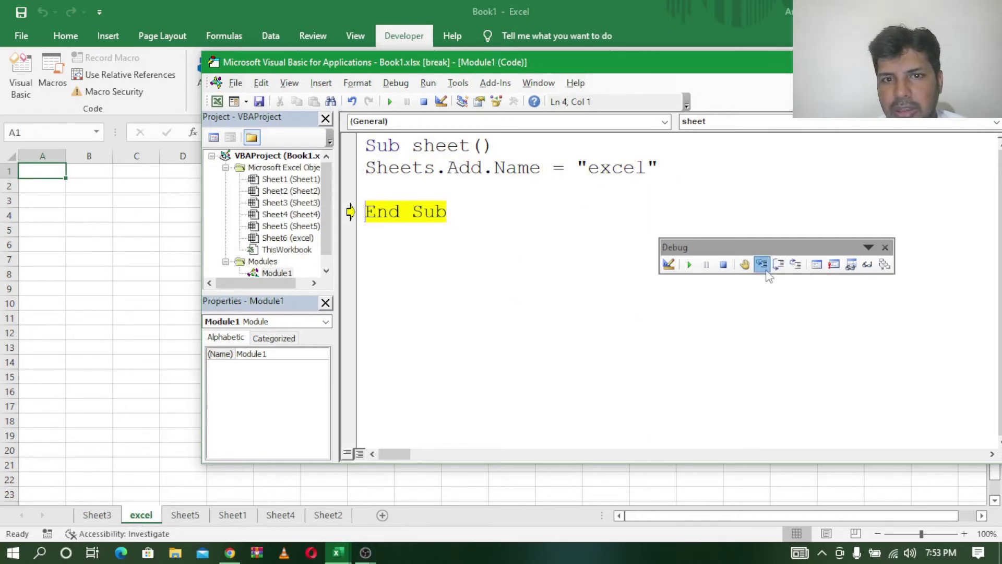
click(762, 265)
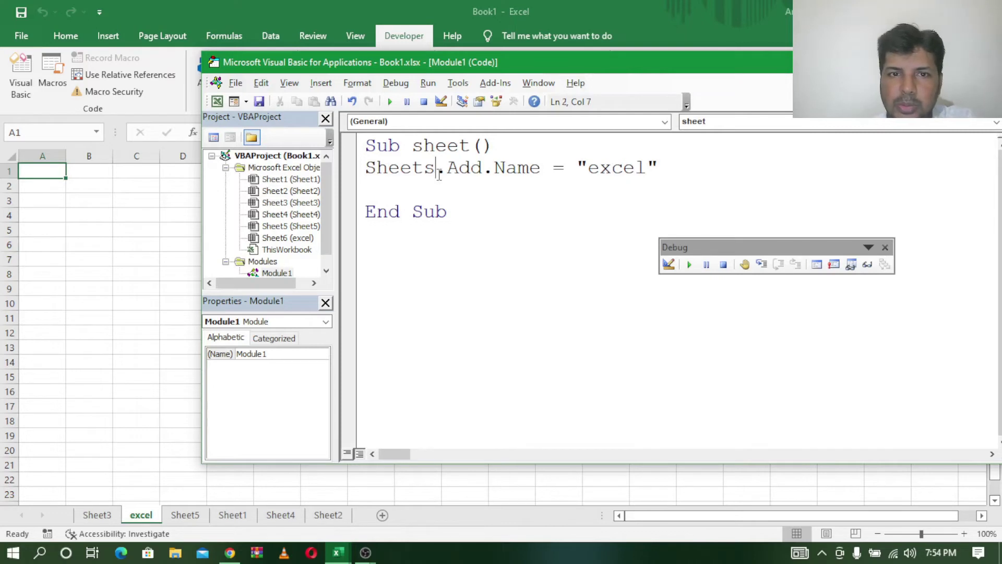
Rewrite line 2 as Sheets("excel").Name = "vba", removing .Add.
text(()
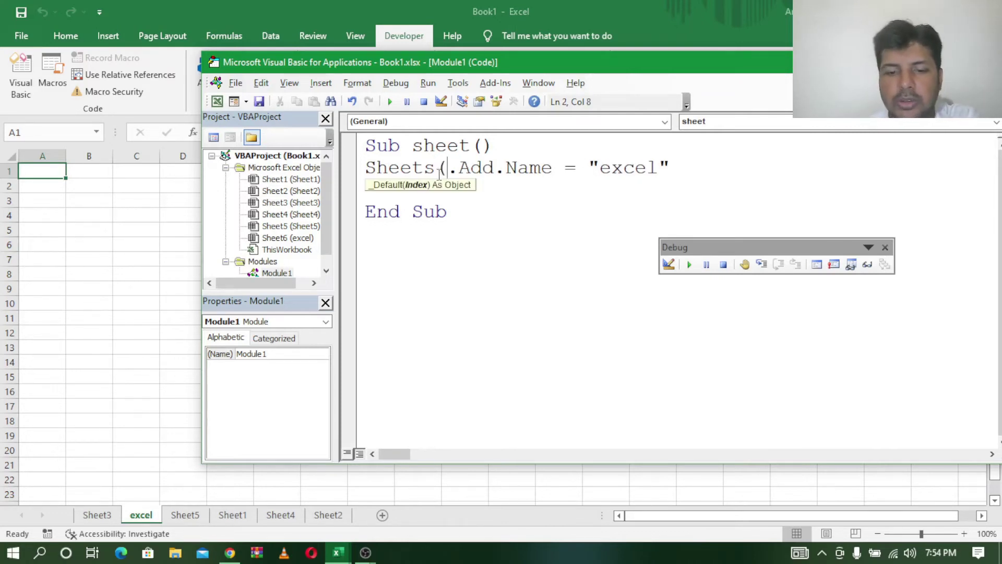
text("exc)
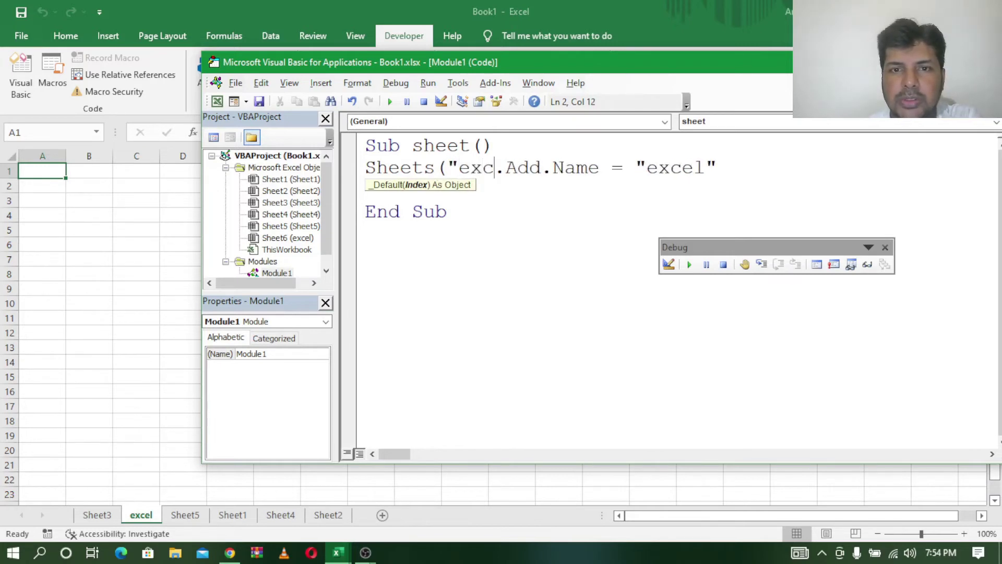
text(el"))
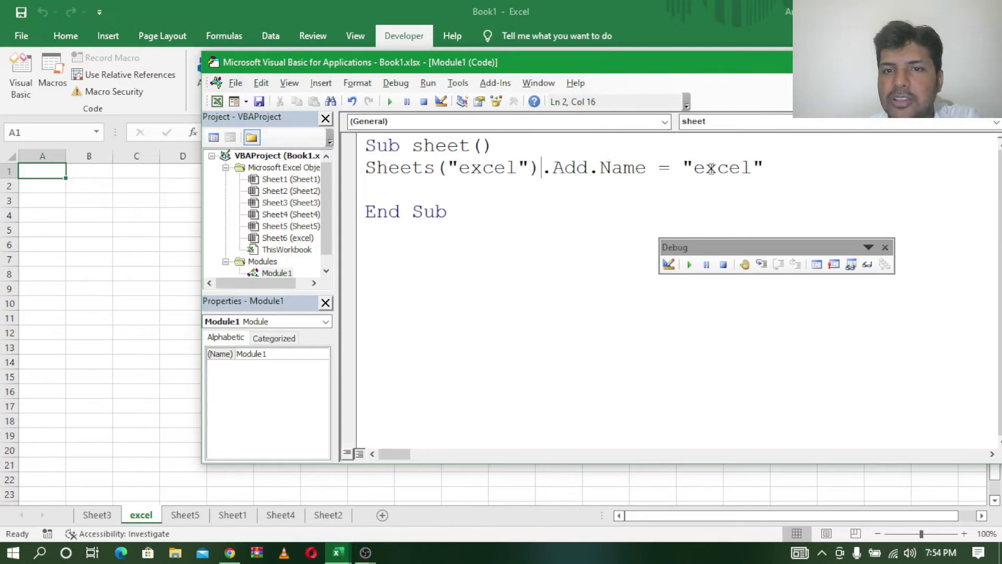
drag(755, 170, 685, 179)
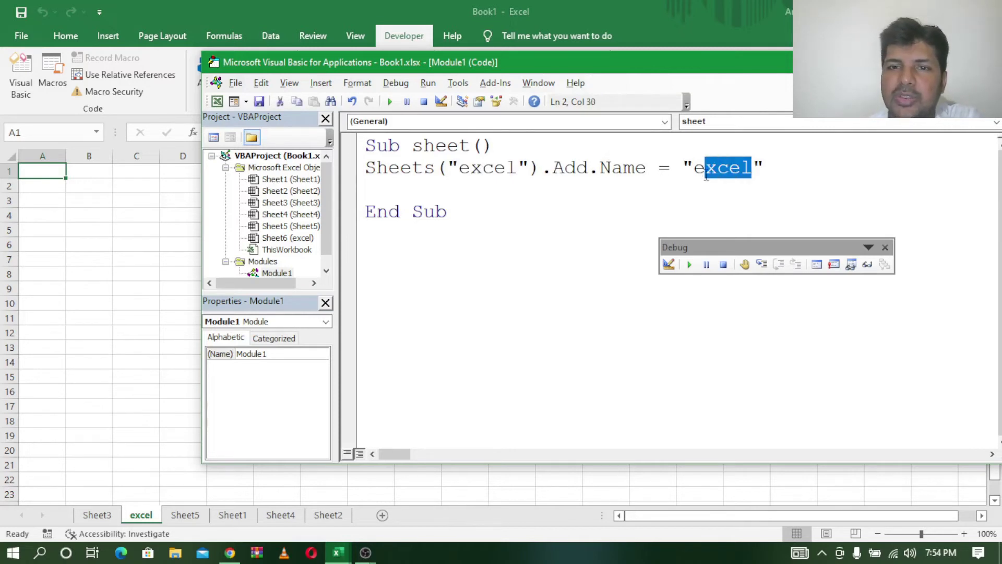
text(v)
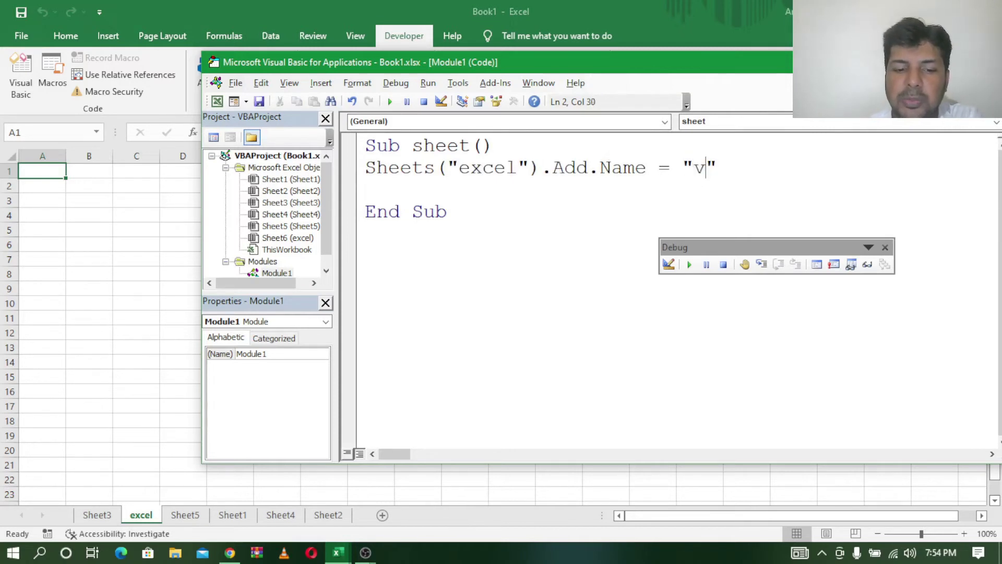
text(ba)
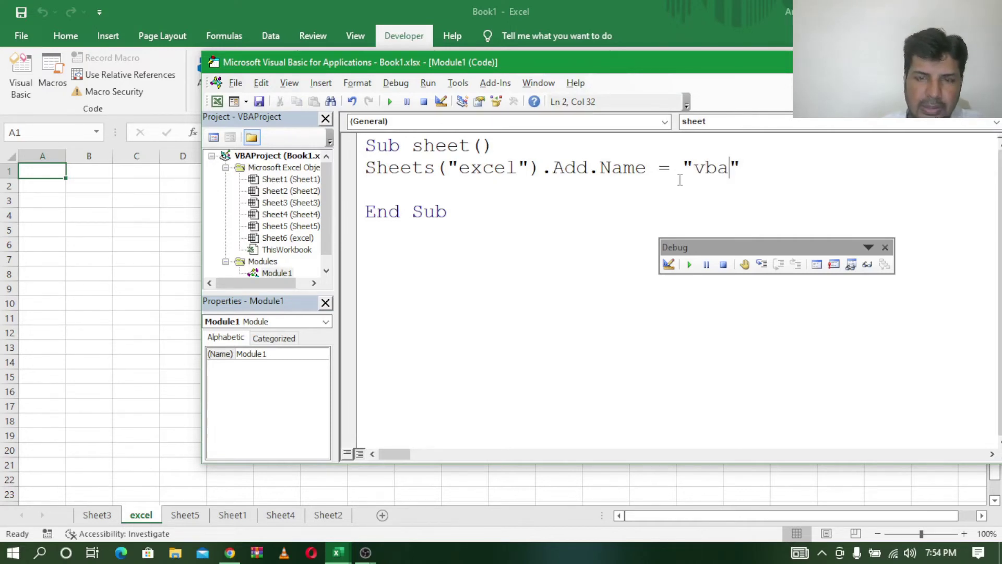
click(590, 167)
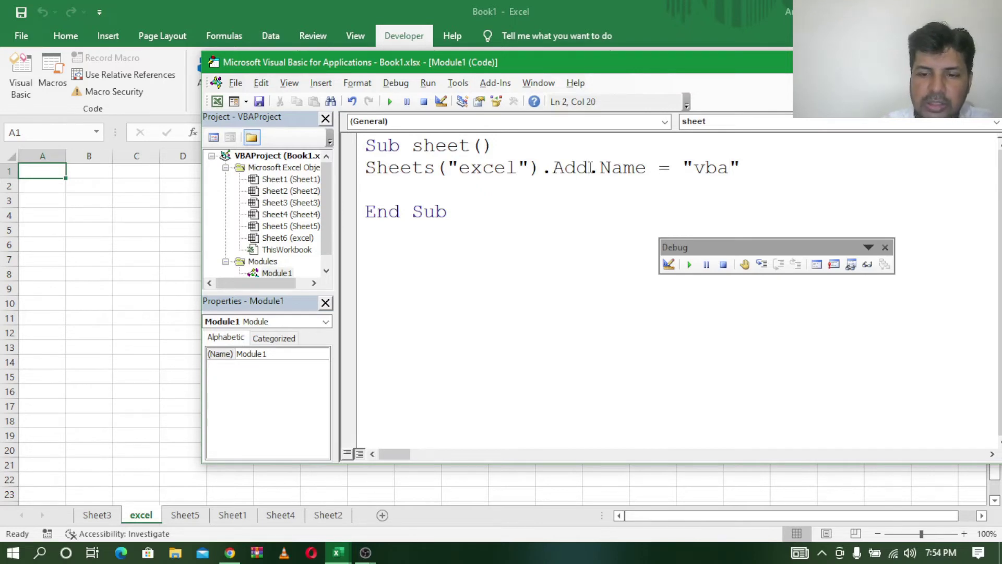
key(BackSpace)
key(BackSpace)
key(BackSpace)
key(BackSpace)
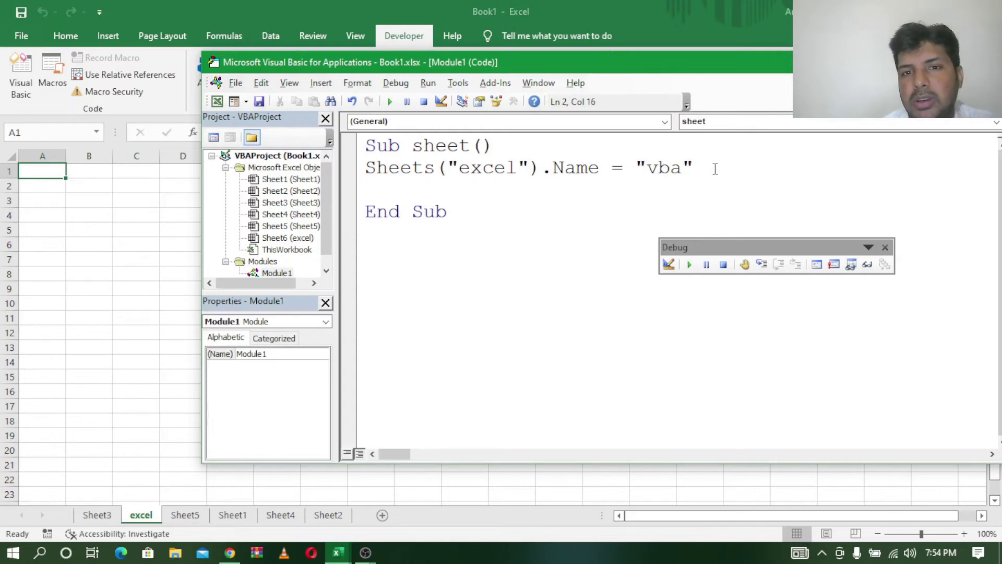
key(Return)
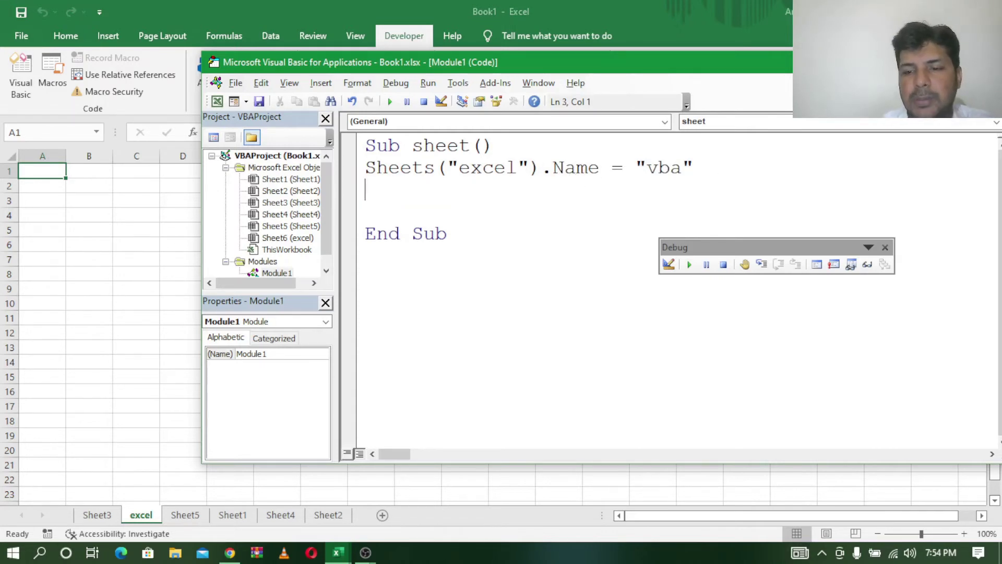
key(Delete)
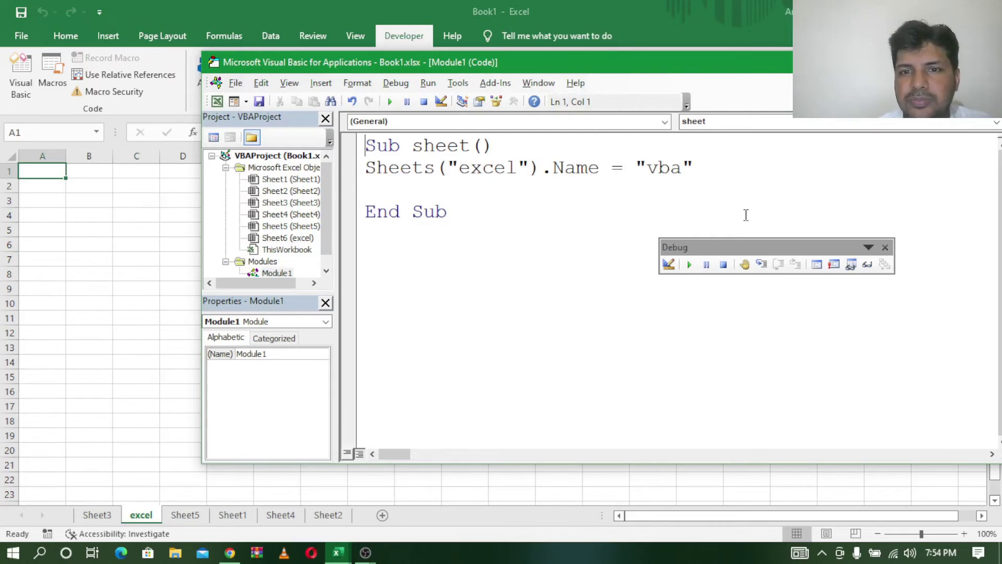
Step through the macro with F8 so the excel tab is renamed vba.
click(762, 264)
click(761, 264)
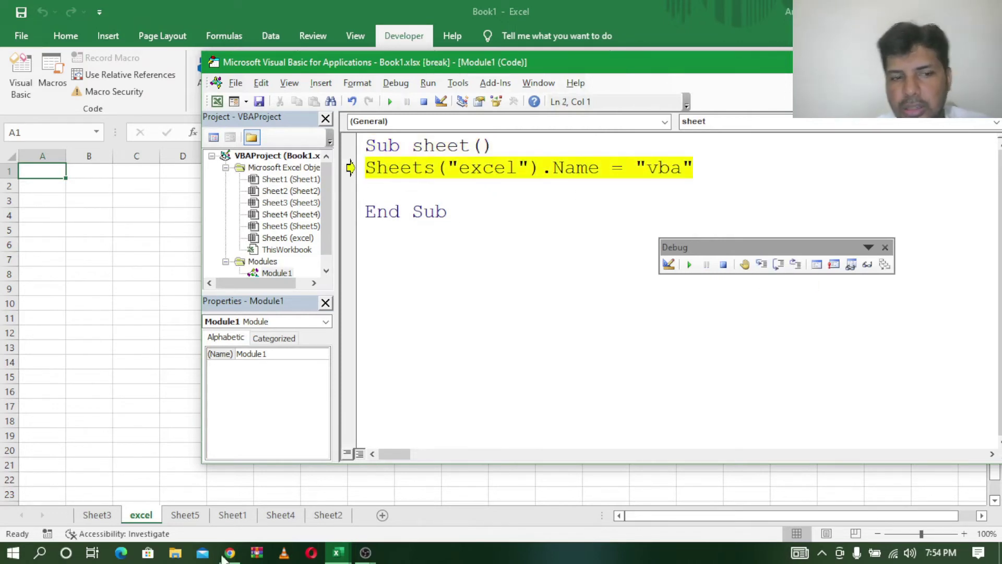
click(761, 264)
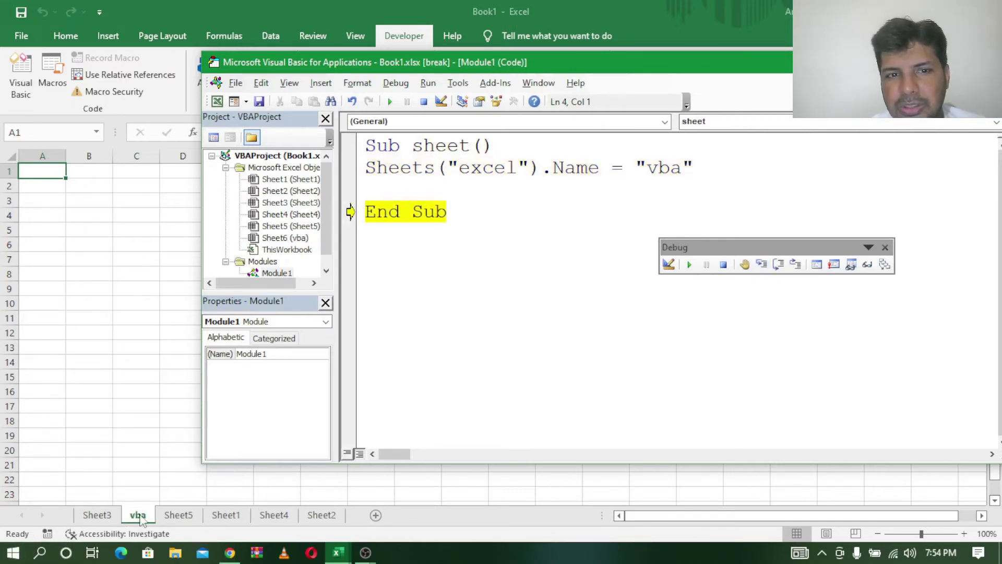
click(761, 263)
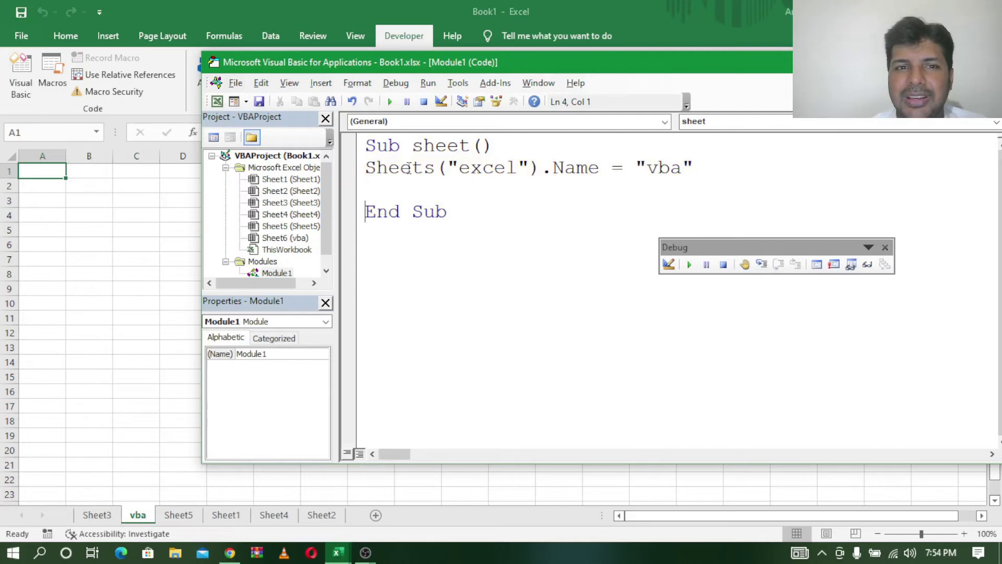
click(367, 166)
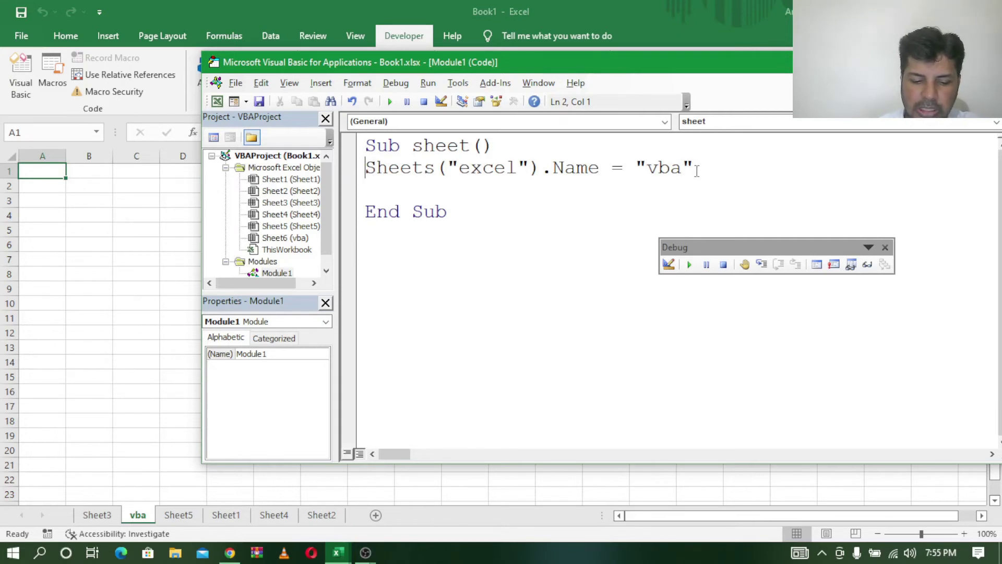
Rewrite line 2 as Sheets("vba").Copy after:=Sheets(3).
click(520, 167)
key(BackSpace)
key(BackSpace)
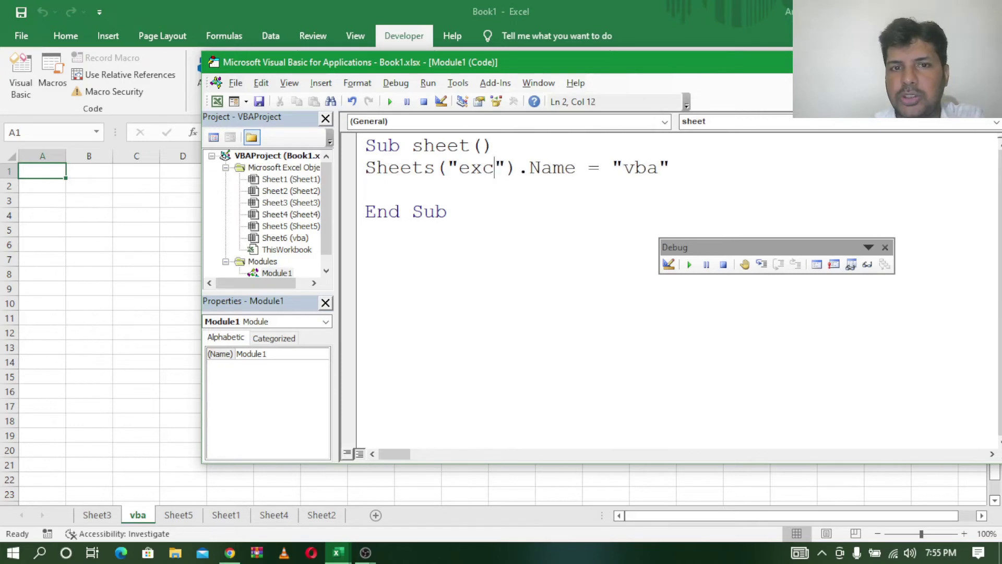
key(BackSpace)
key(BackSpace)
key(BackSpace)
text(vb)
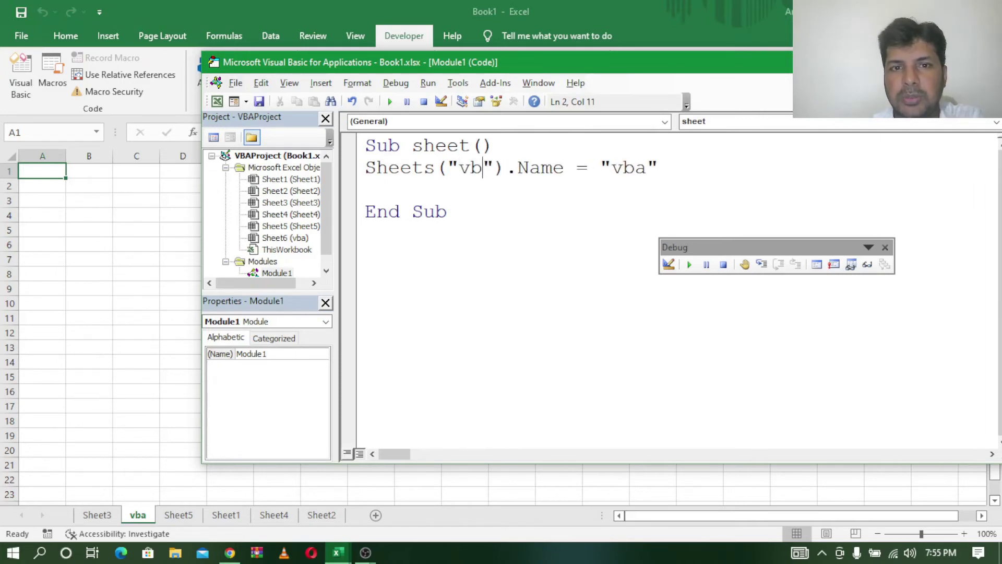
text(a)
key(Right)
key(Right)
key(Right)
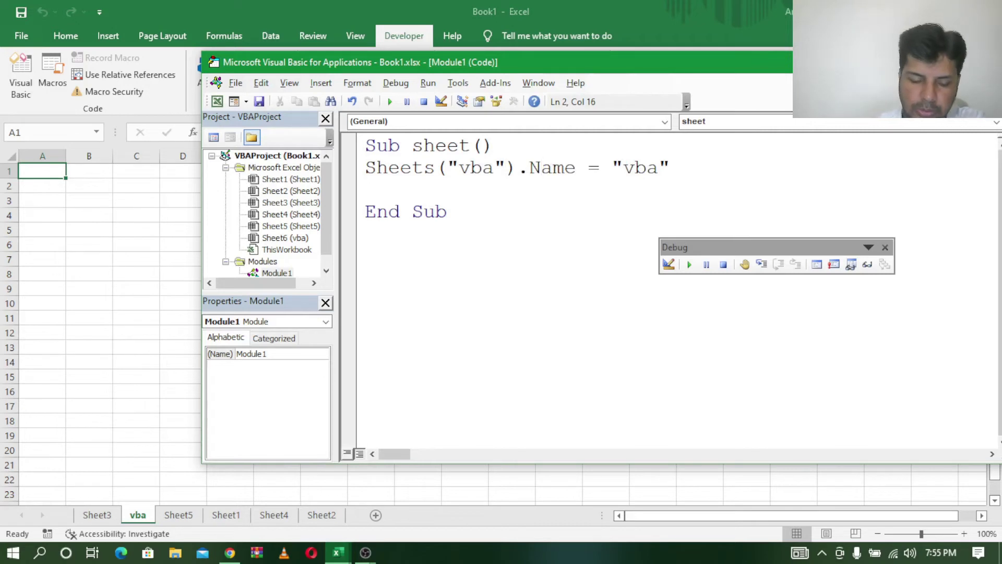
key(Delete)
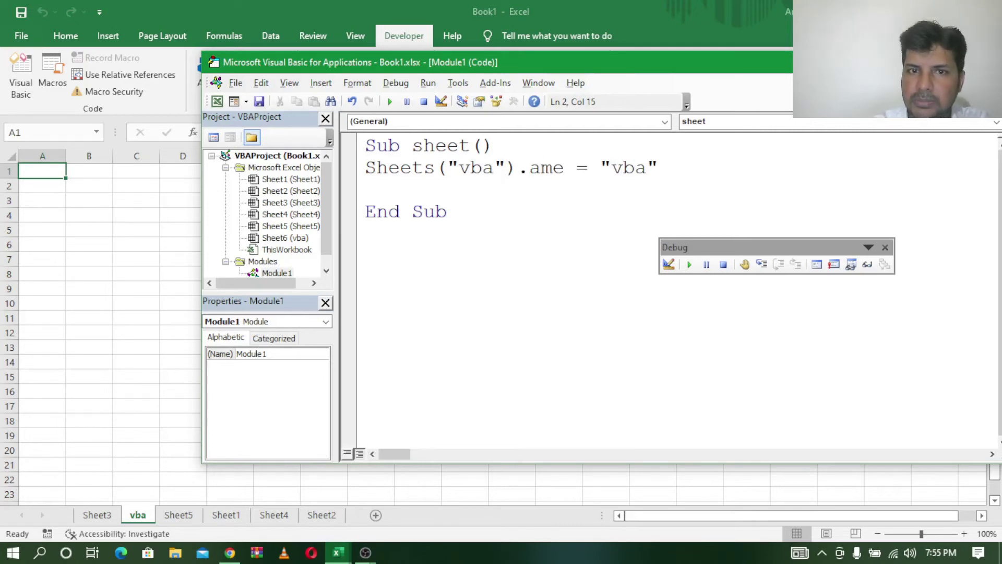
key(Delete)
key(Delete)
key(Delete)
key(Delete)
key(Delete)
key(Delete)
key(Delete)
key(Delete)
key(Delete)
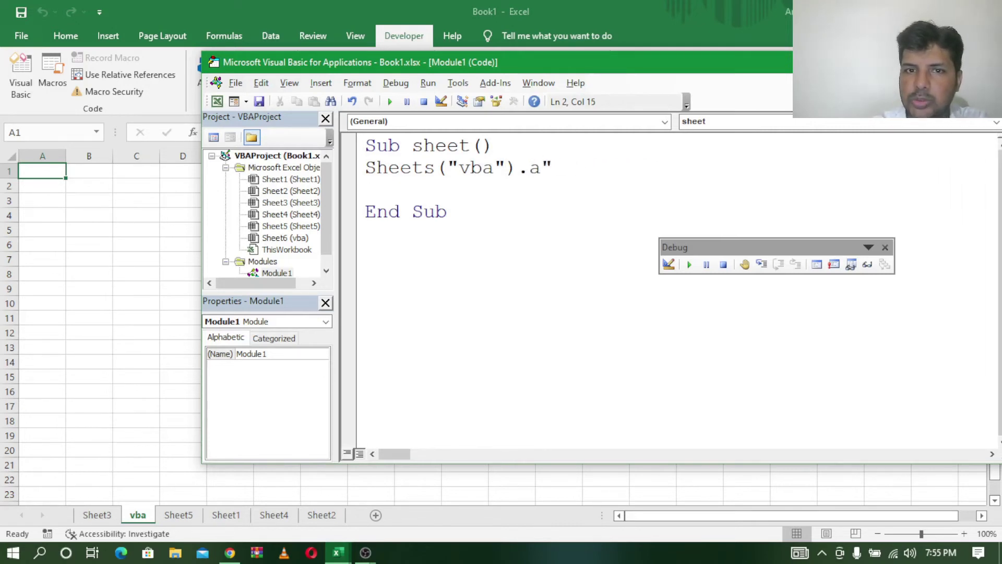
key(Delete)
key(Delete)
text(cop)
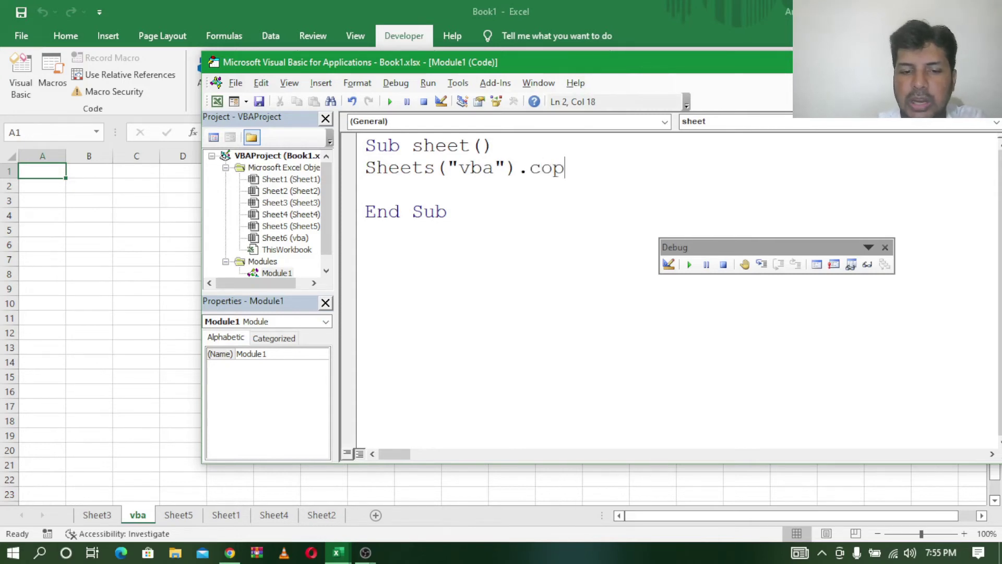
text(y)
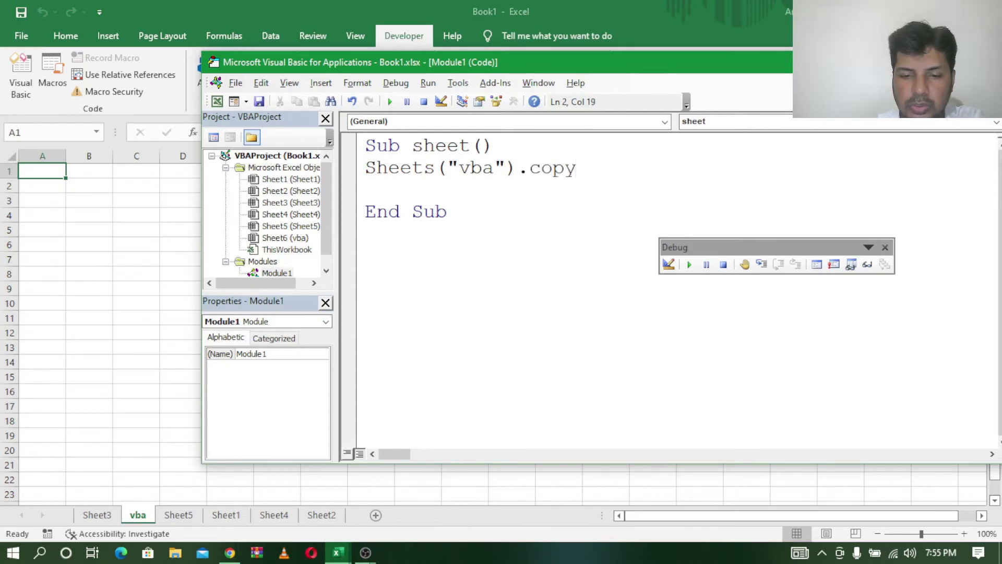
text( a)
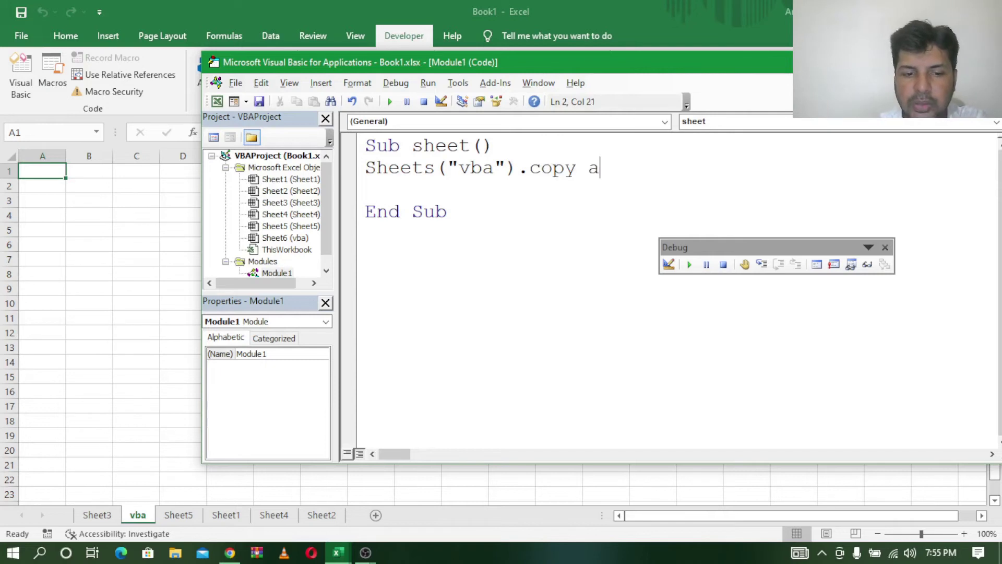
text(fter()
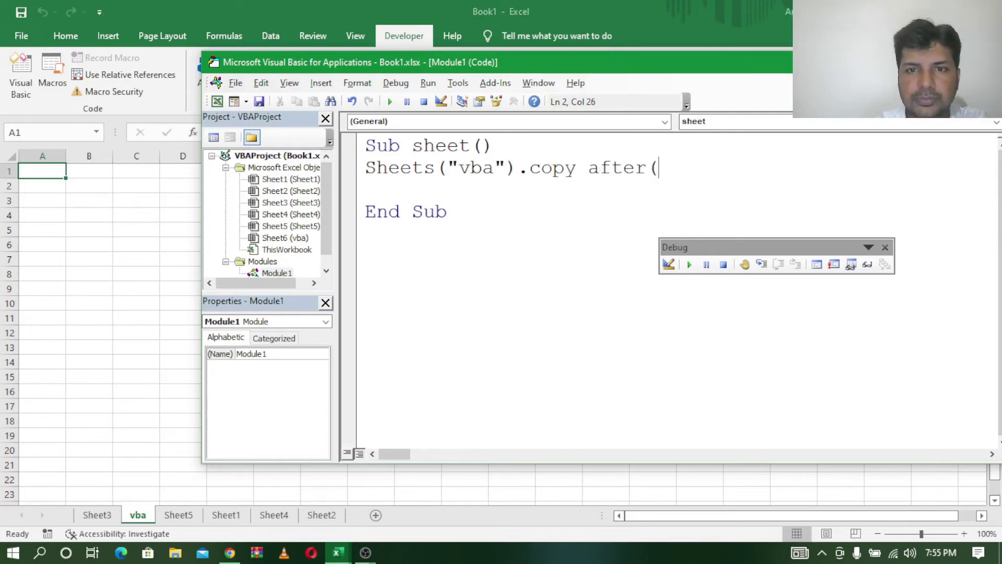
text(")
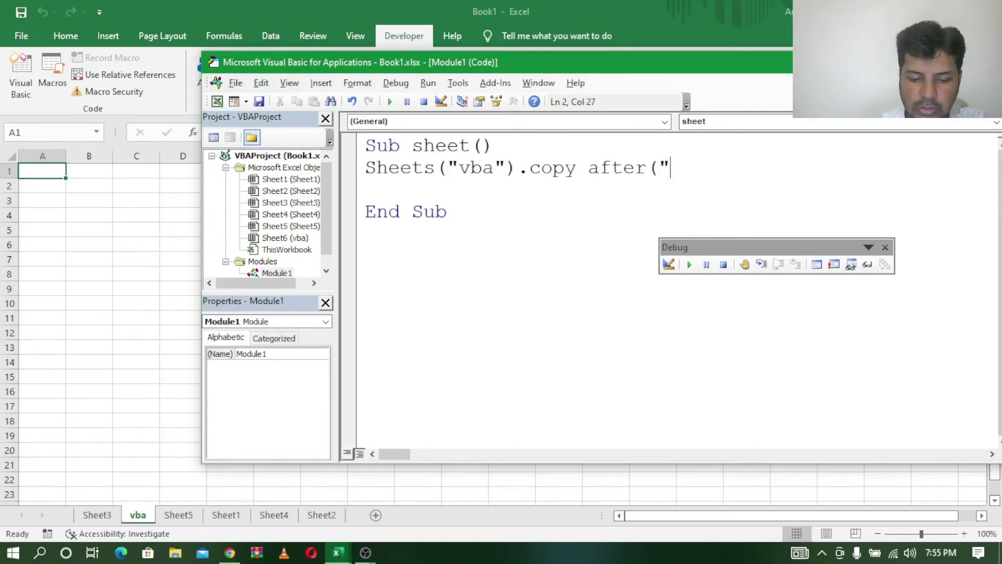
key(BackSpace)
key(BackSpace)
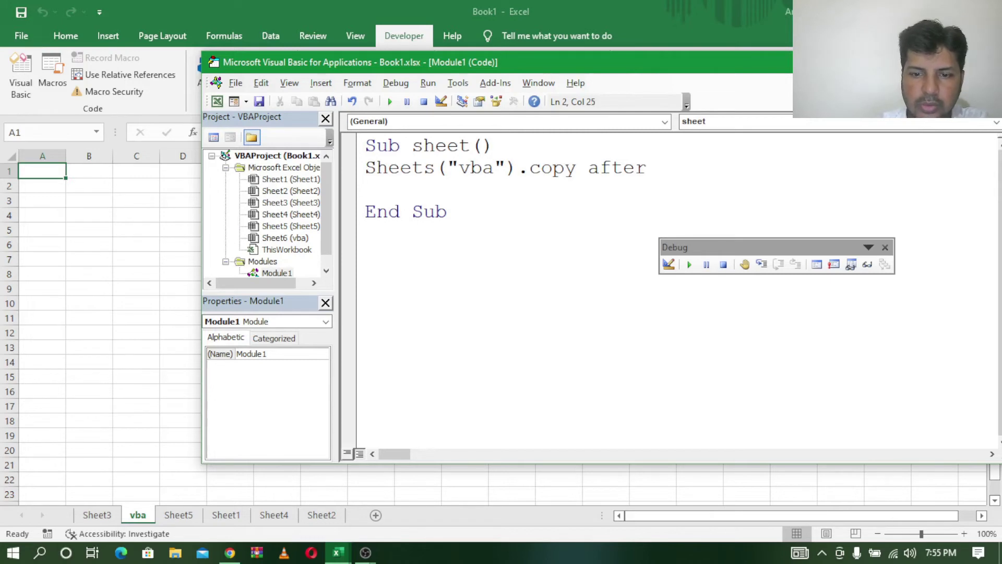
text(:=)
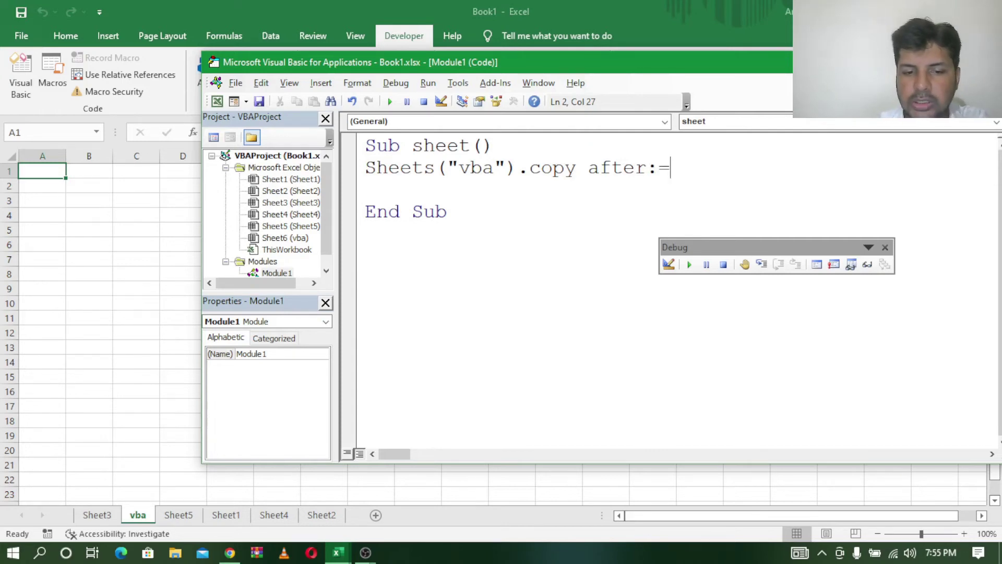
text(sheet)
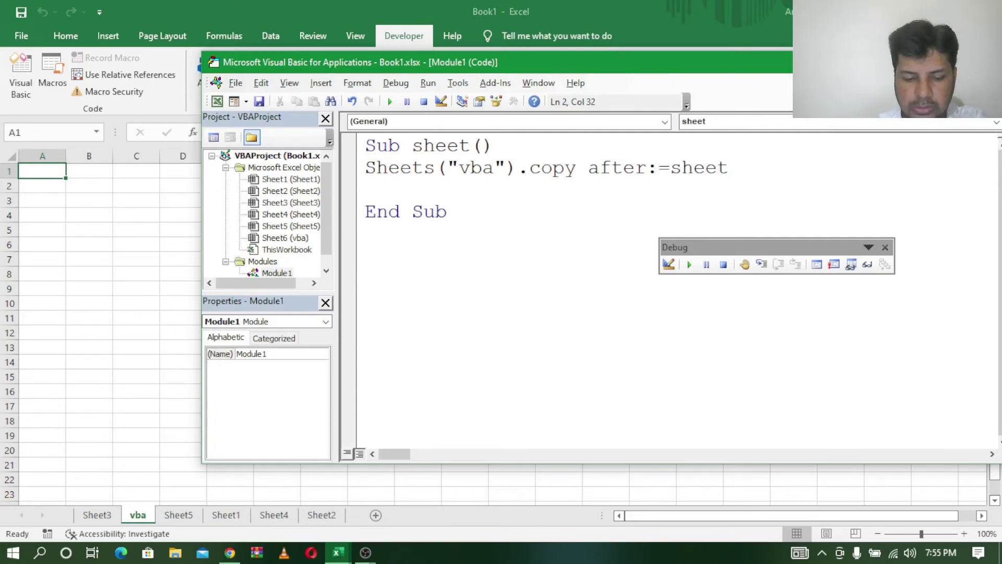
text(s(3)
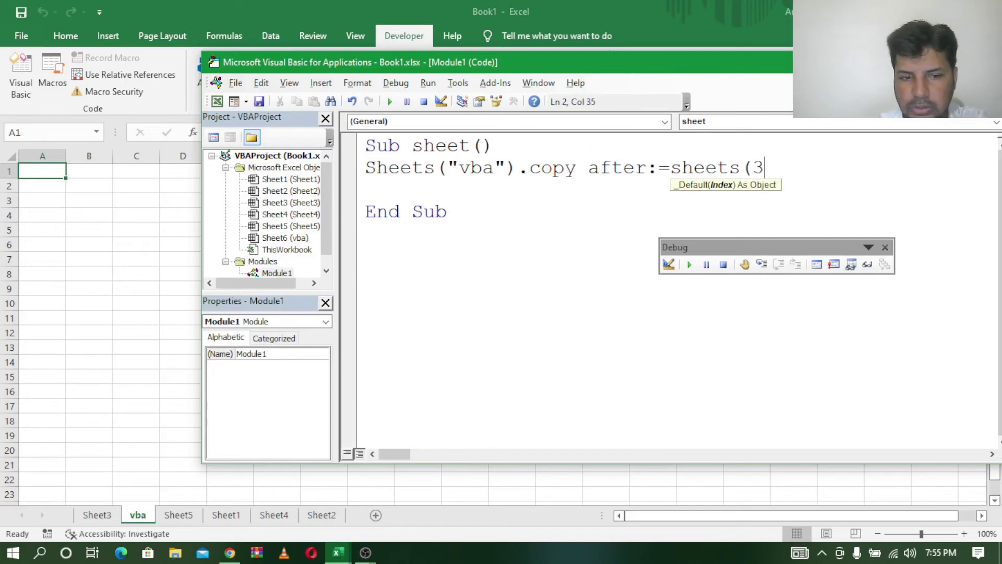
text())
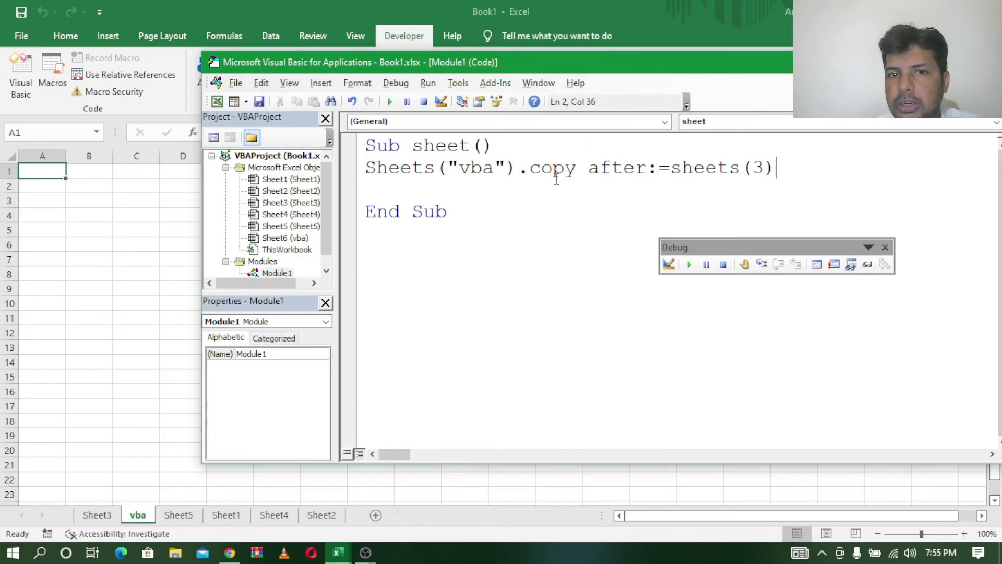
key(Return)
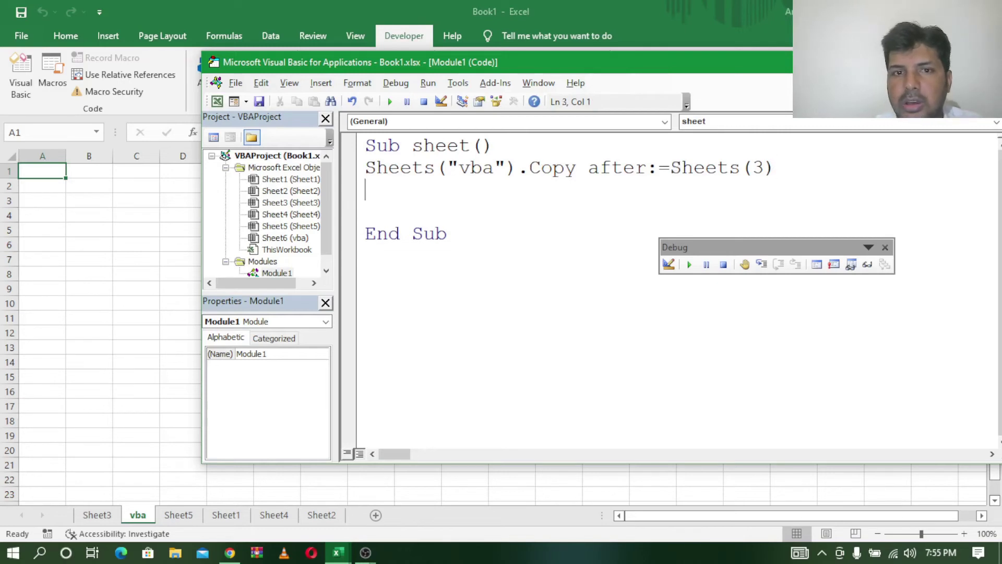
key(BackSpace)
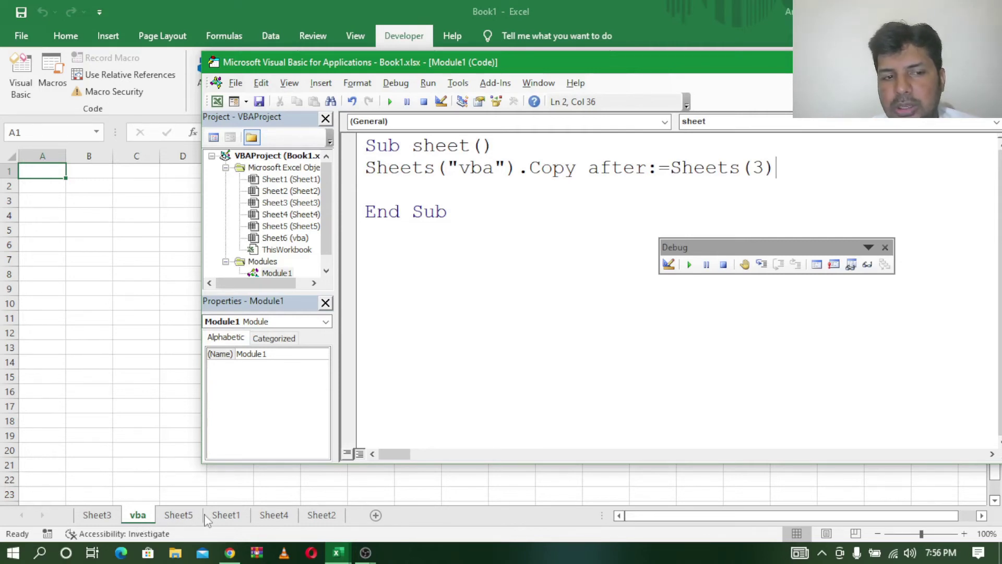
Step through the macro with F8, adding a vba (2) copy after Sheet5.
click(761, 264)
click(761, 265)
click(761, 265)
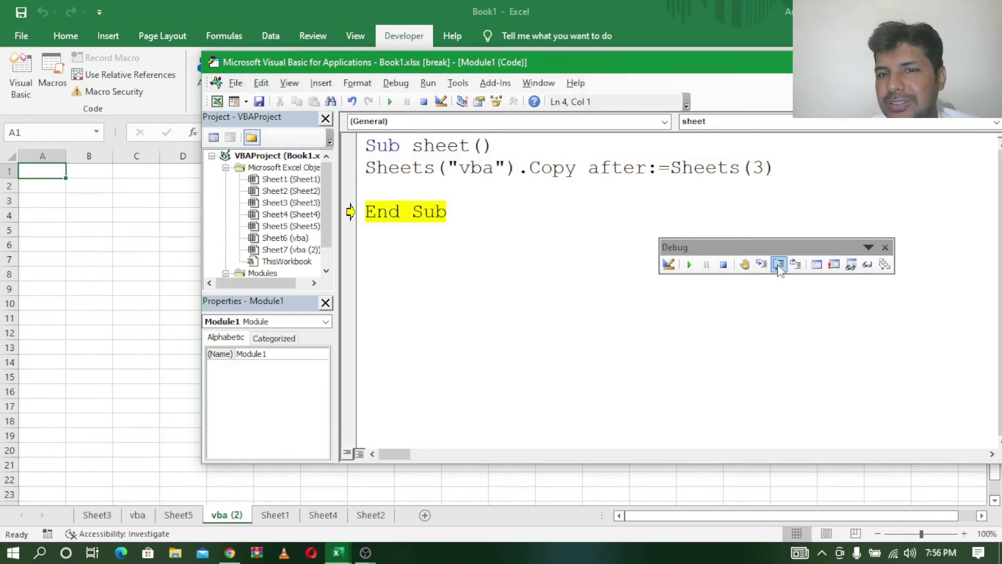
click(761, 264)
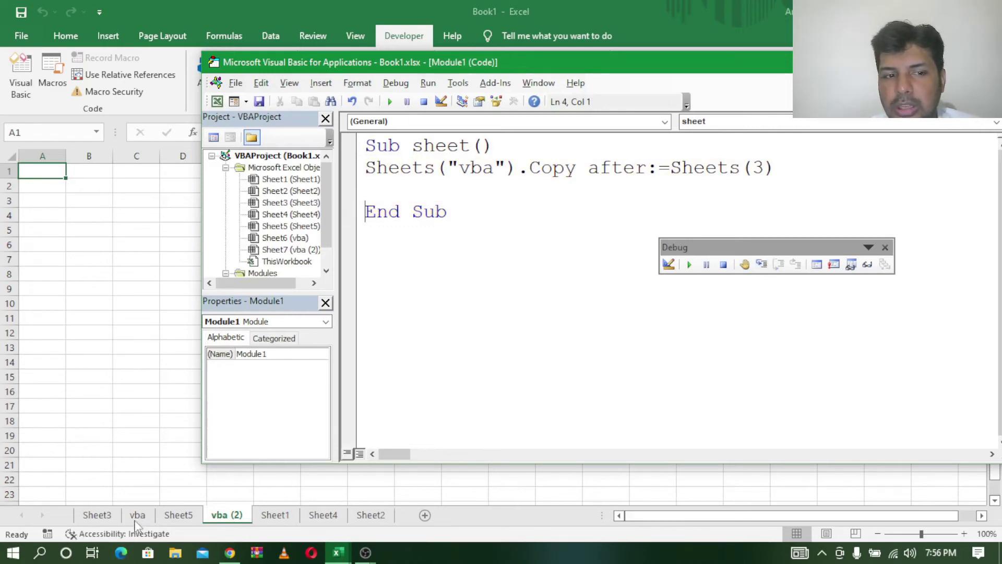
Change Copy to Move so the line reads Sheets("vba").Move after:=Sheets(3).
drag(576, 168, 536, 171)
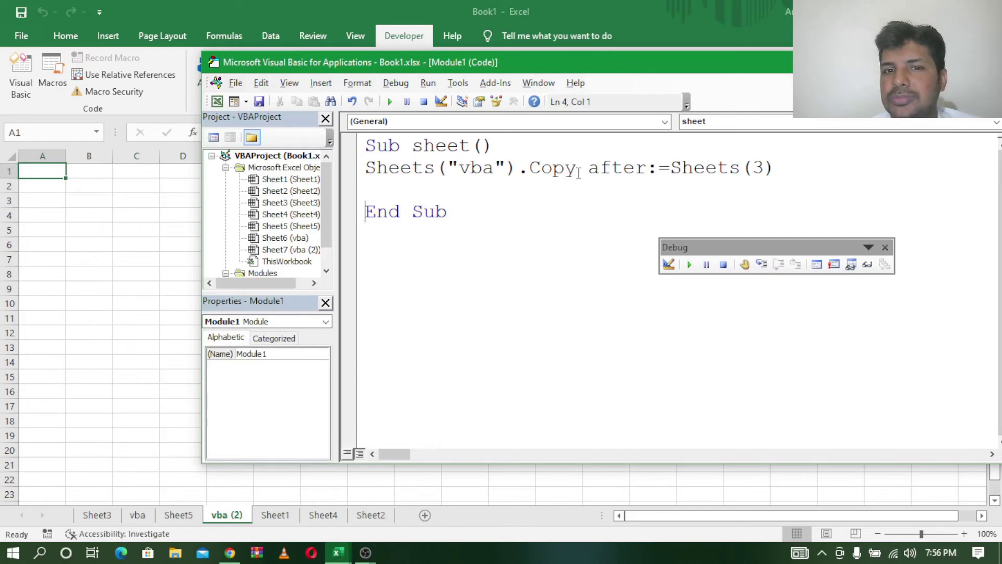
key(BackSpace)
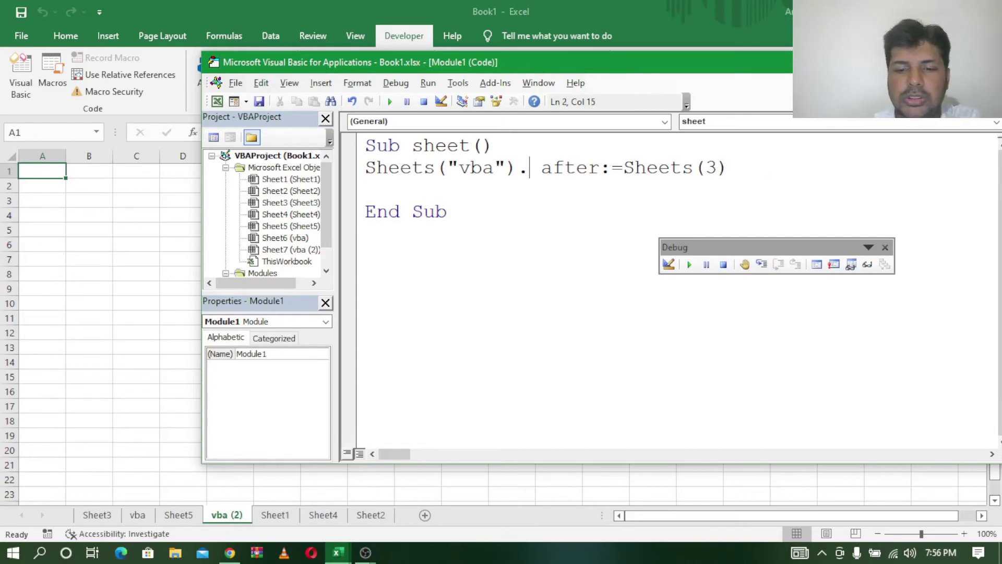
text(move)
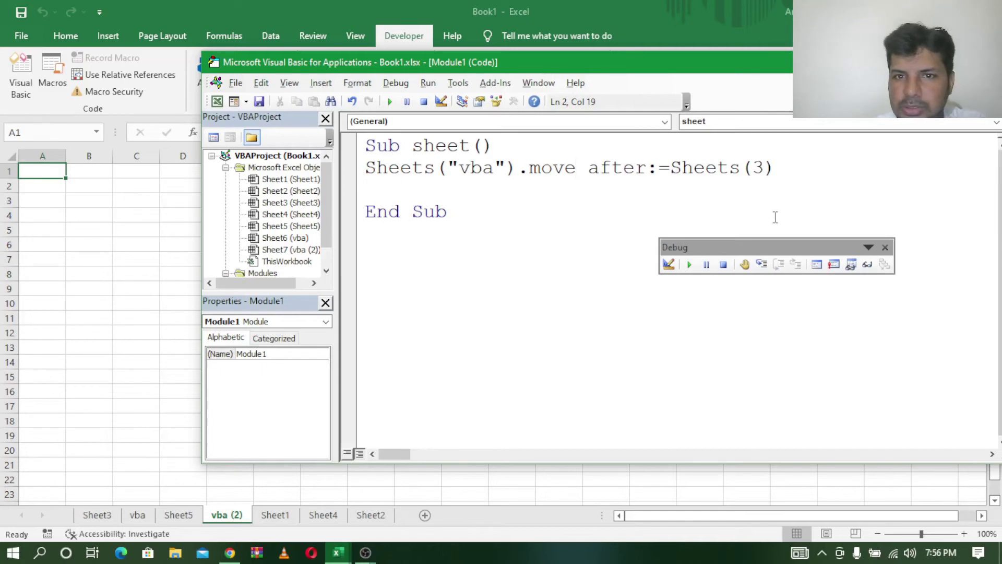
click(794, 168)
key(Return)
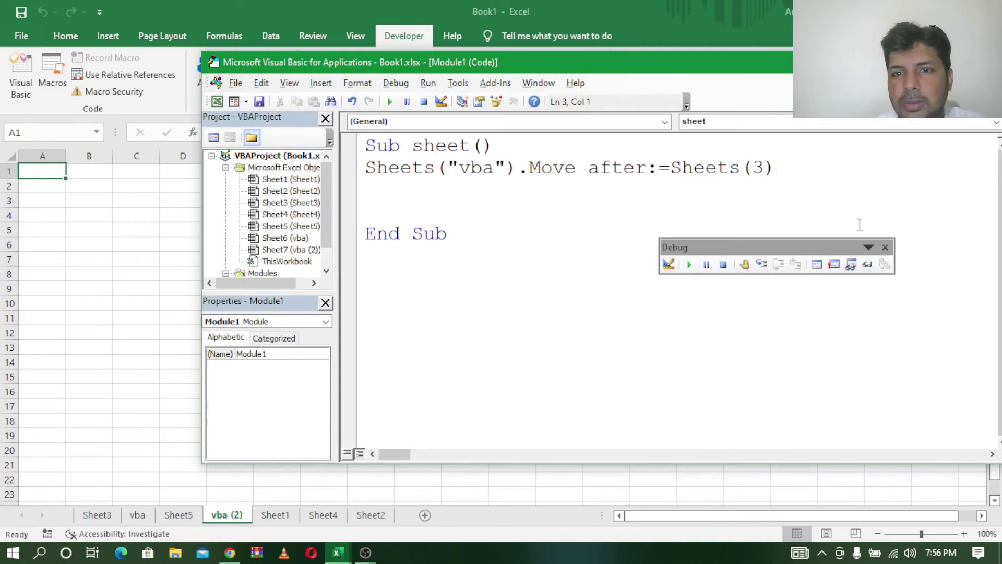
Step through the macro with F8, moving the vba tab after Sheet5.
click(765, 268)
click(765, 268)
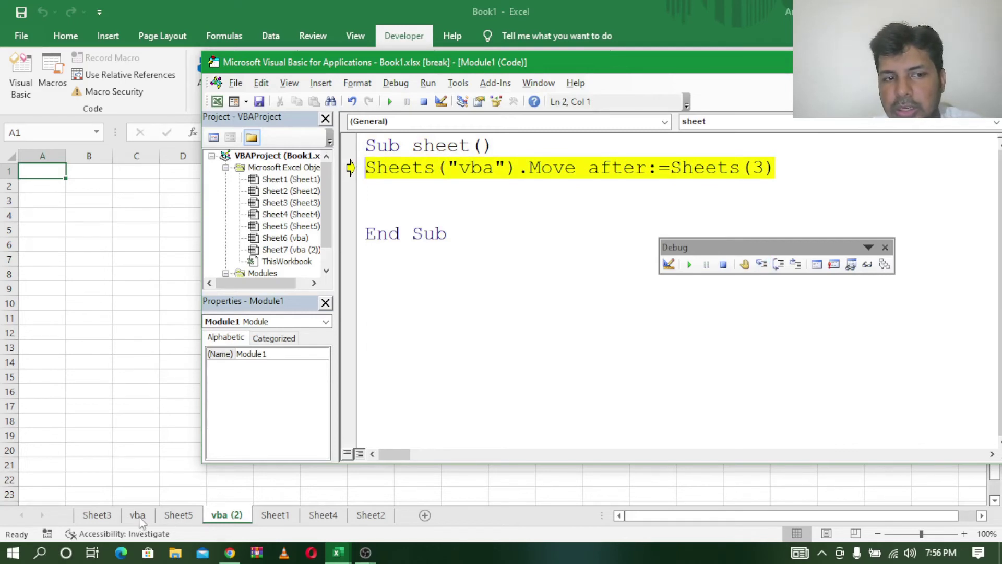
click(777, 267)
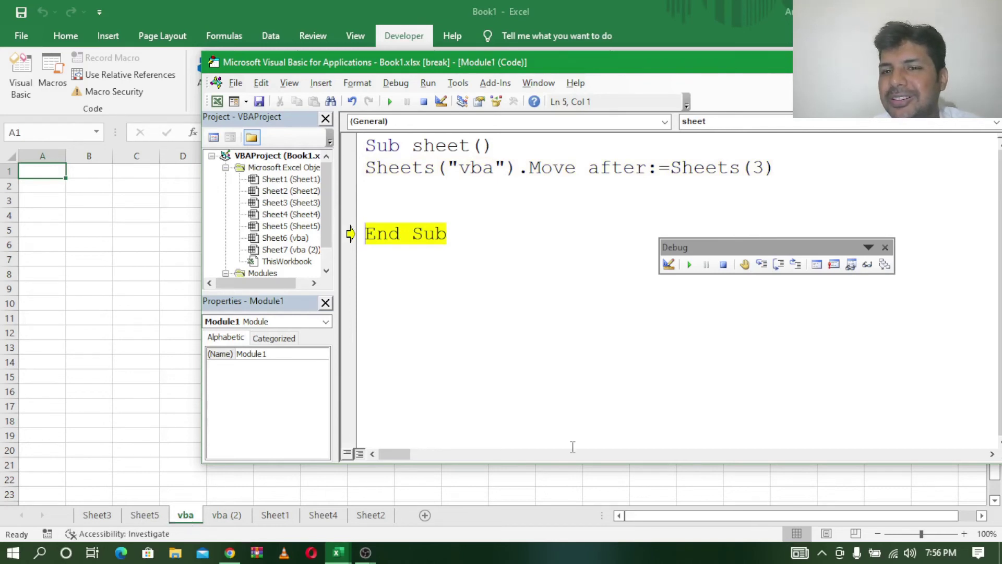
click(761, 264)
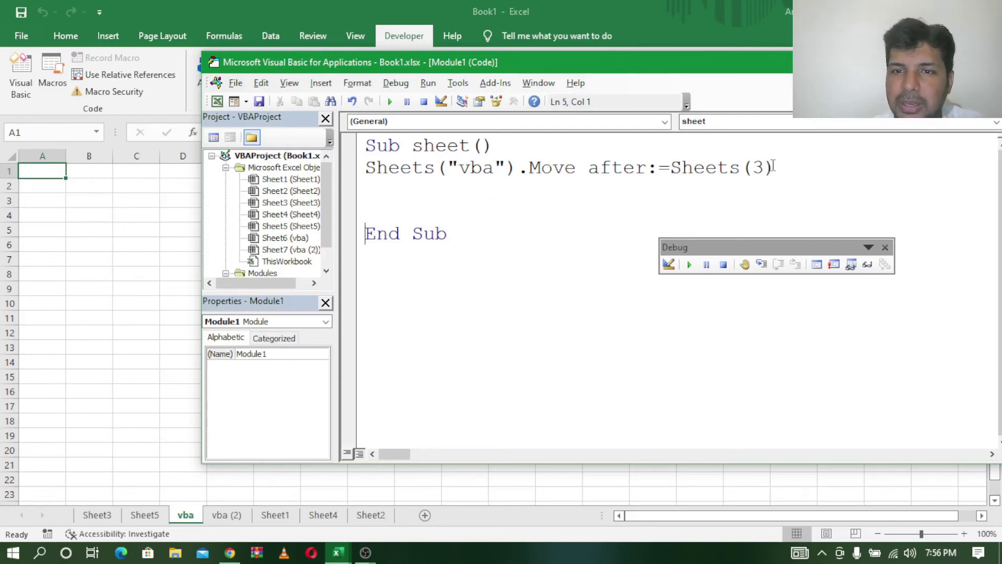
mouse_move(774, 167)
mouse_down()
mouse_move(532, 154)
mouse_move(531, 168)
mouse_up()
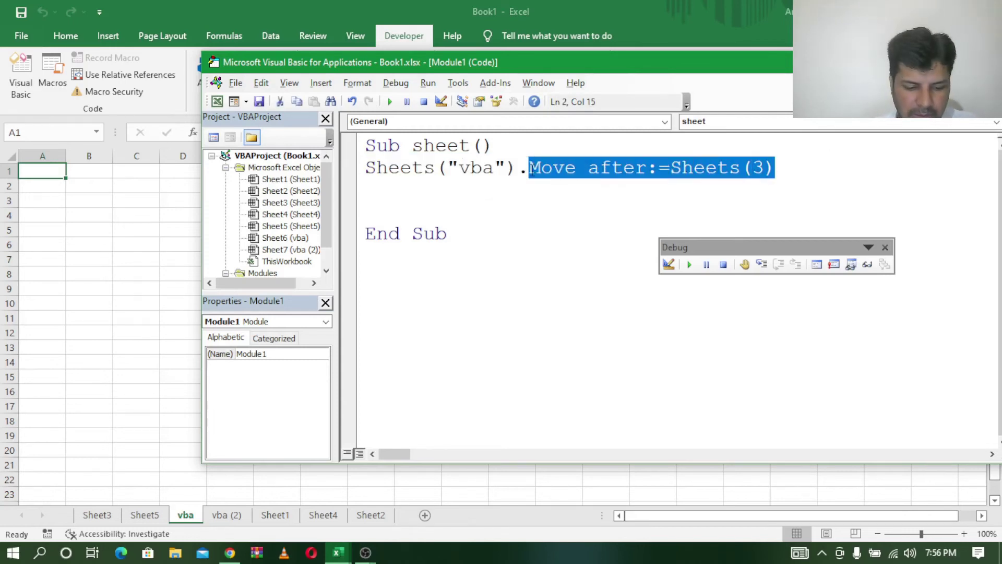
Replace the Move call so line 2 reads Sheets("vba").Visible = False.
key(Delete)
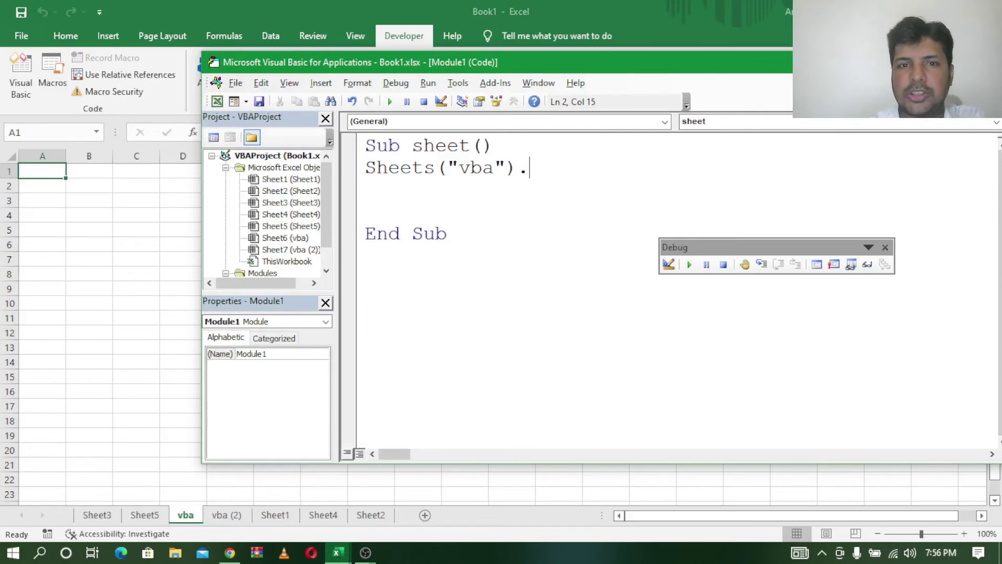
text(vi)
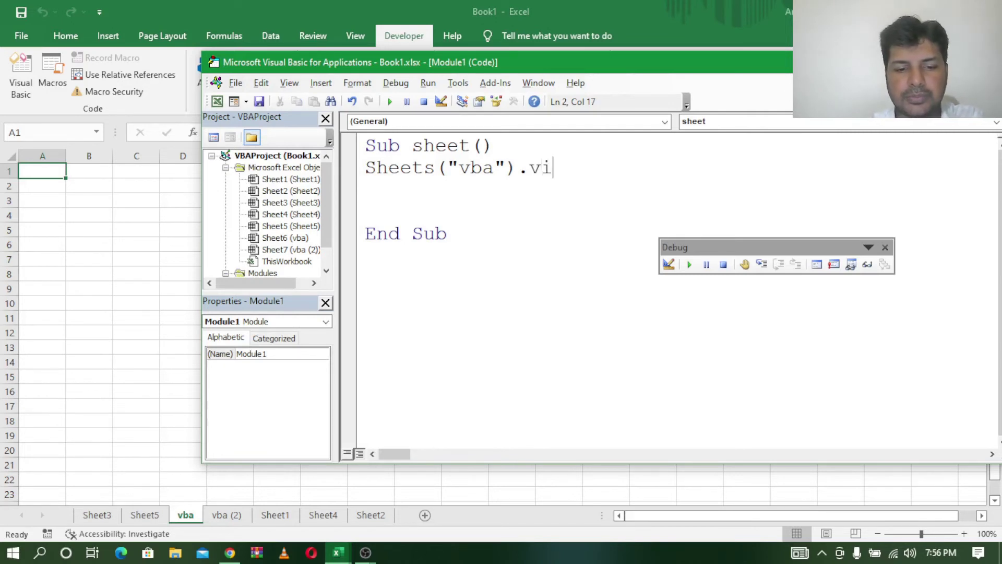
text(sibl)
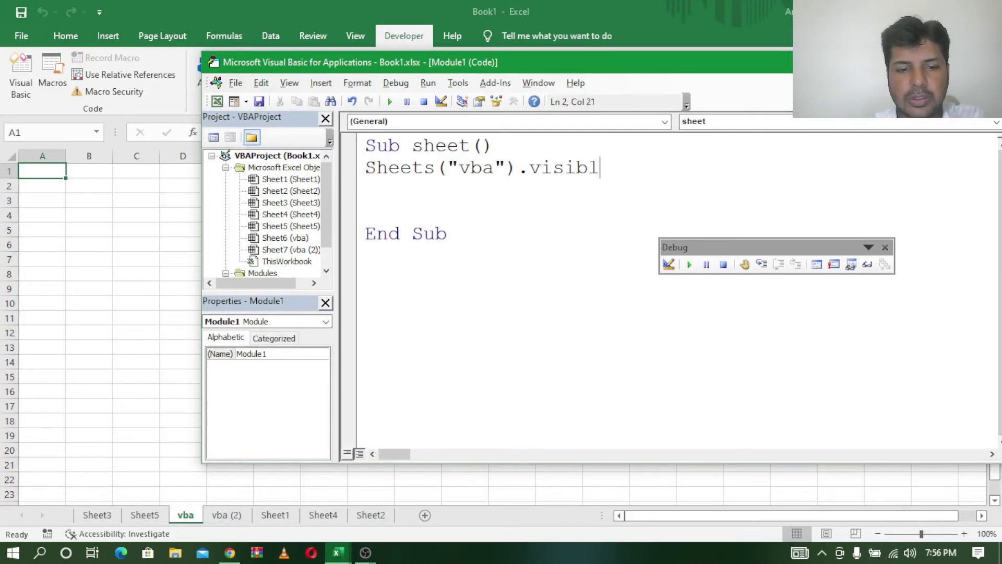
text(e=fal)
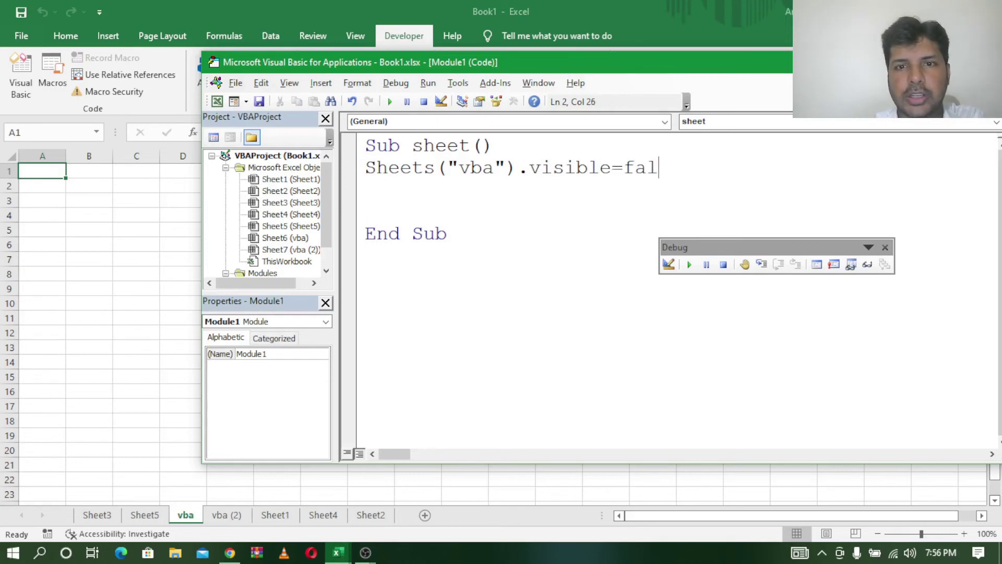
text(se)
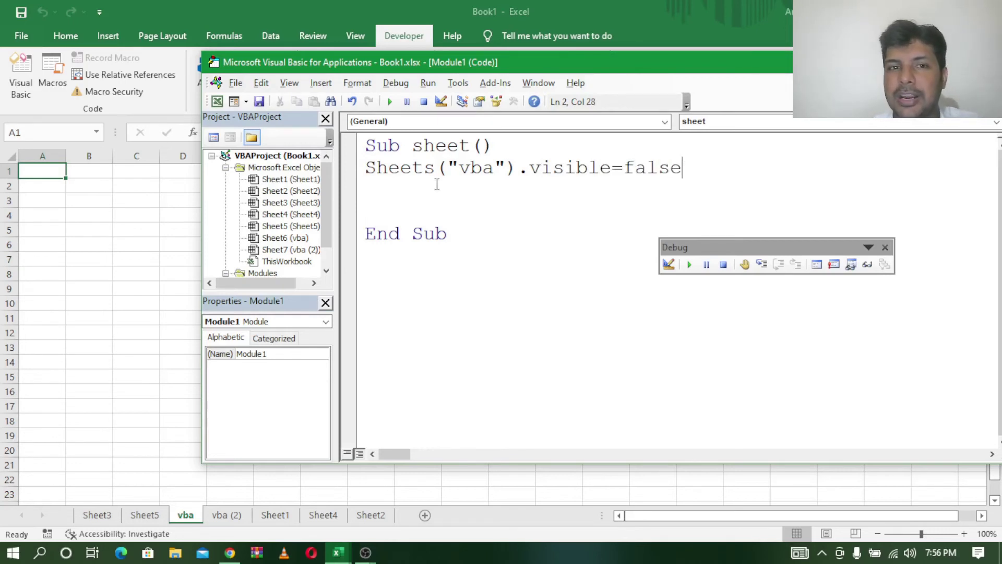
click(366, 145)
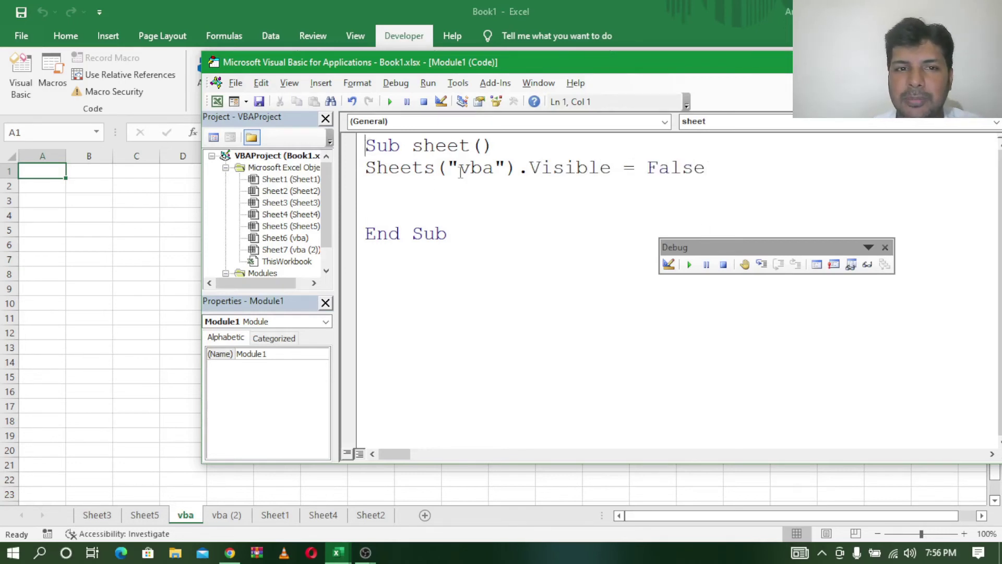
Step through the macro with F8 to hide the vba sheet.
click(763, 267)
click(766, 270)
click(766, 270)
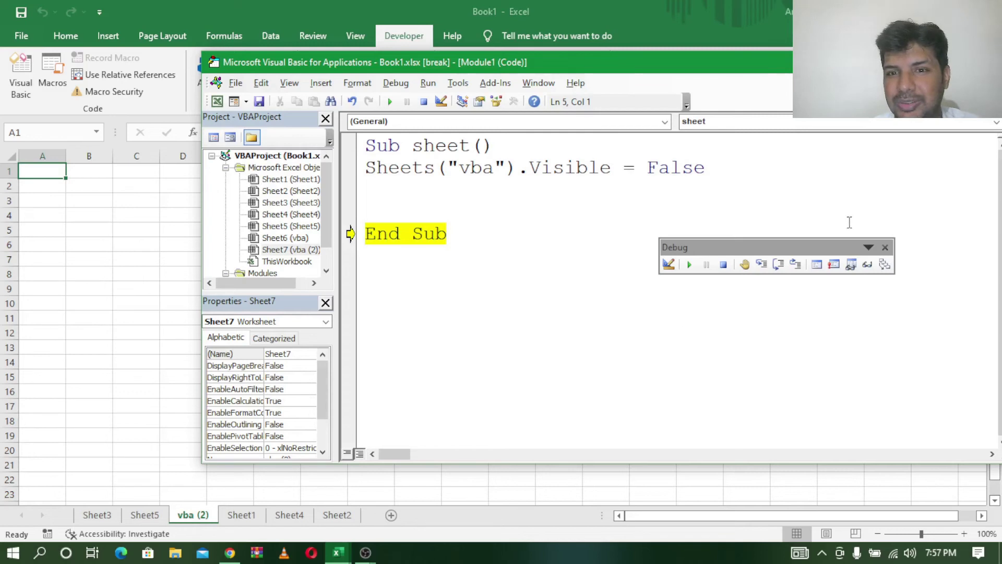
click(761, 264)
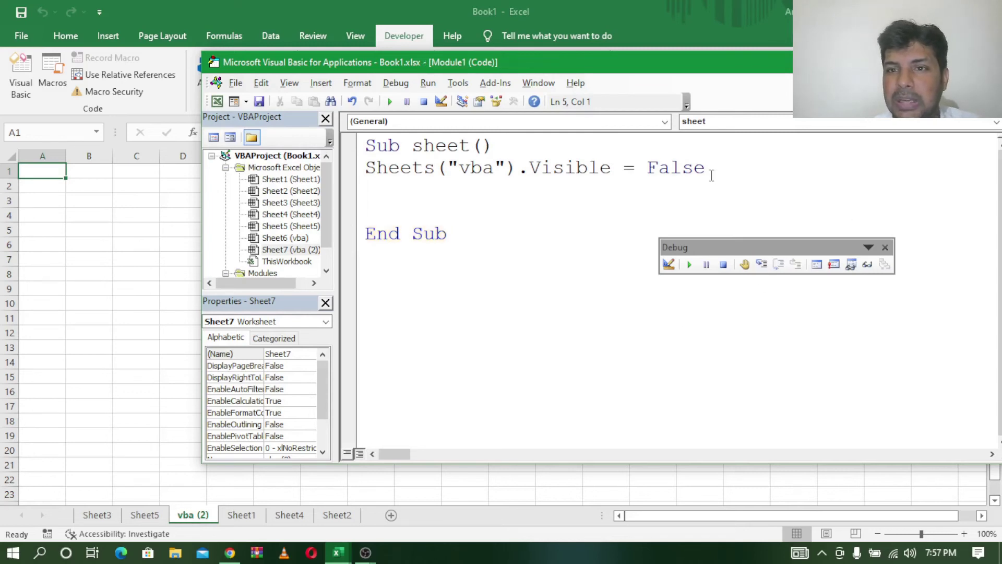
drag(708, 172, 654, 181)
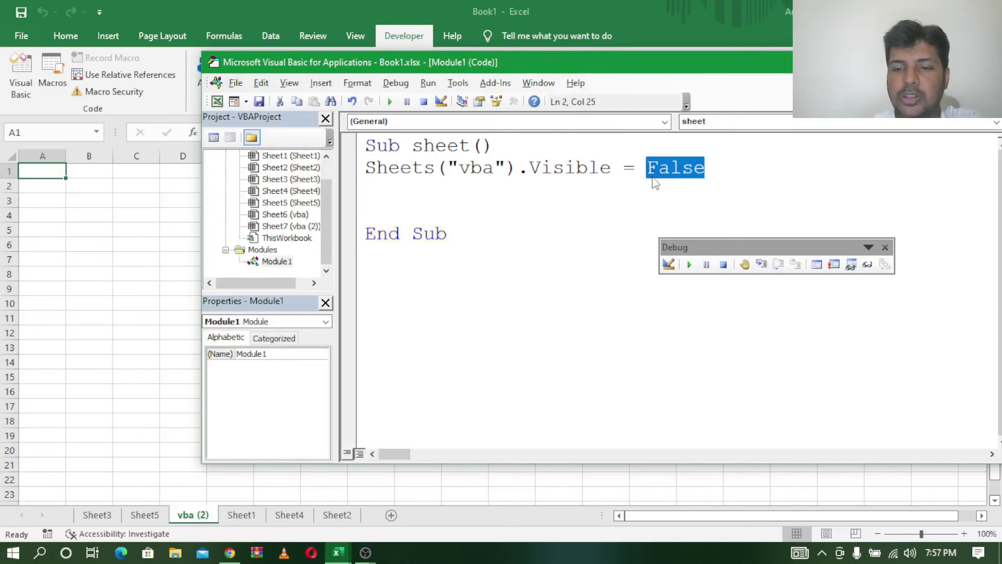
Change False to True so line 2 reads Sheets("vba").Visible = True.
key(BackSpace)
text(tru)
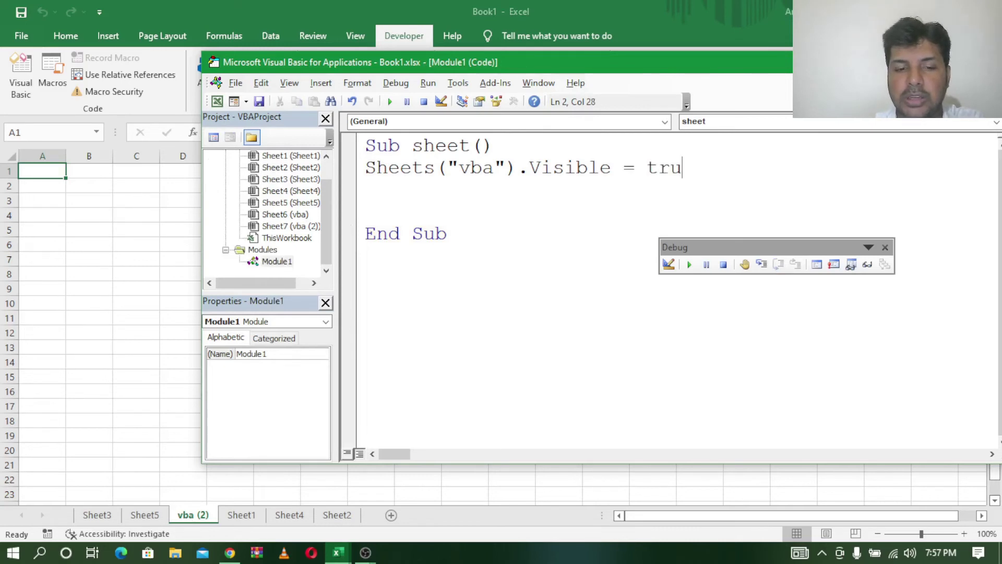
text(e)
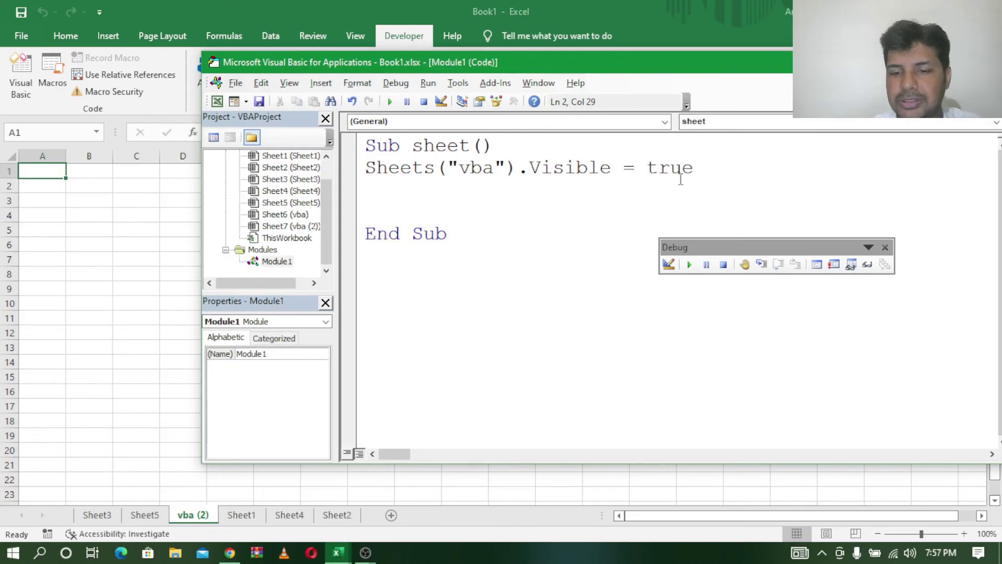
key(Return)
key(Delete)
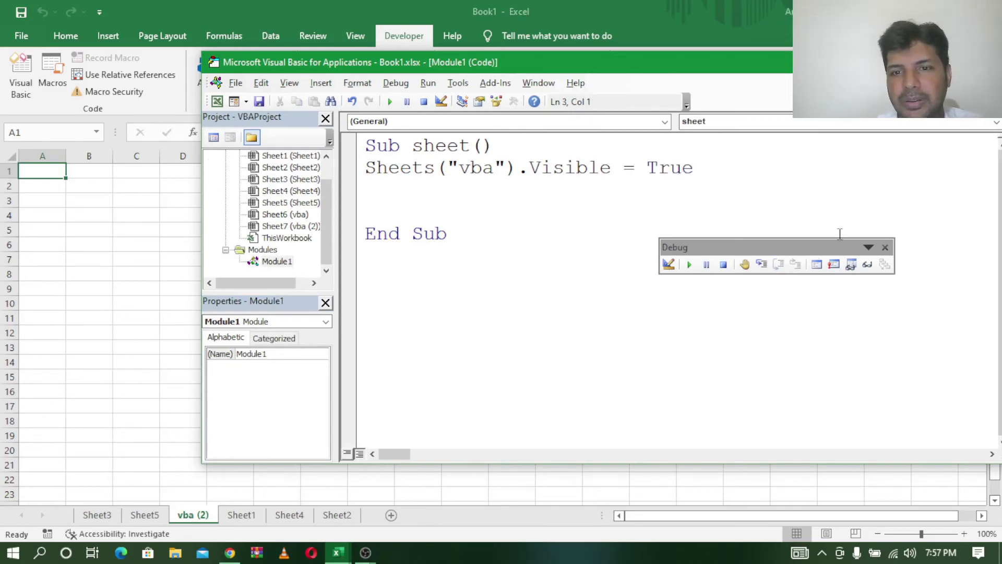
Step through the macro with F8 to bring the vba tab back.
click(761, 265)
click(762, 264)
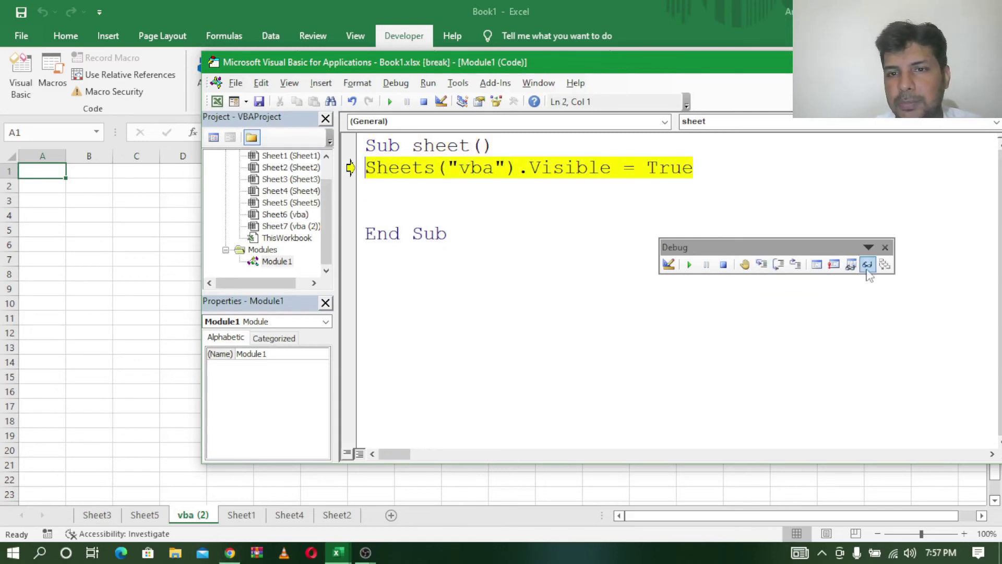
click(762, 264)
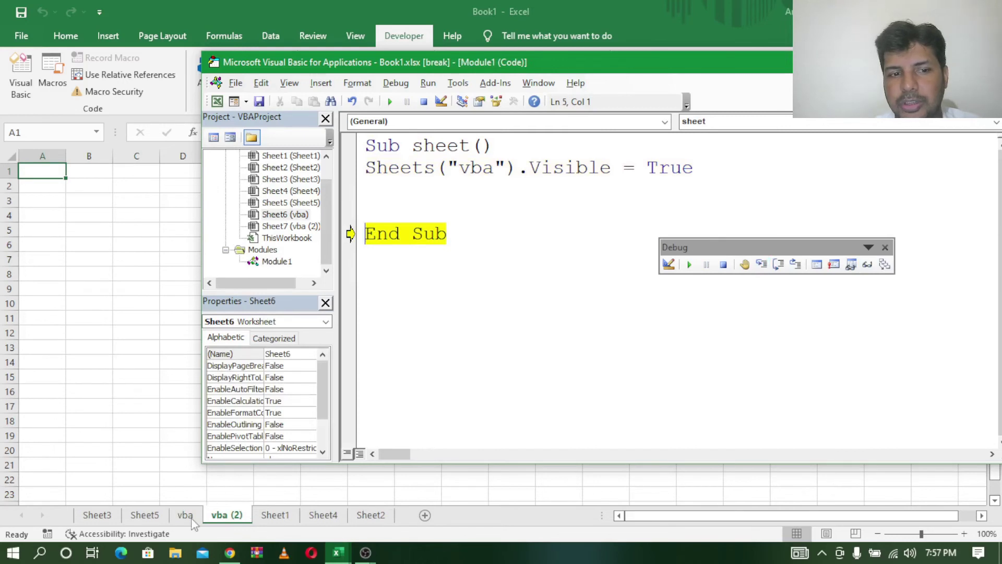
click(761, 264)
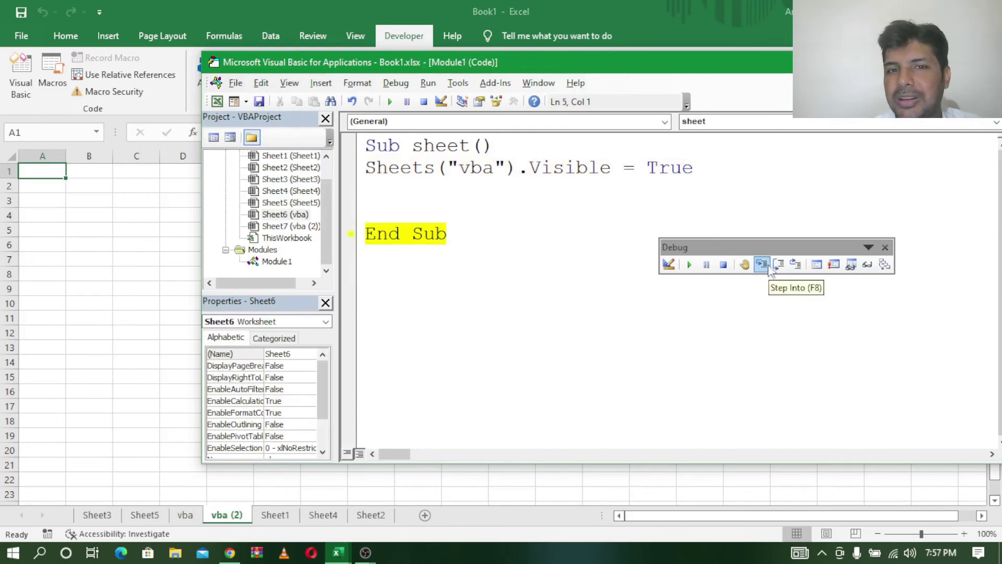
Protect the vba sheet via Protect Sheet, entering and confirming a password.
click(126, 317)
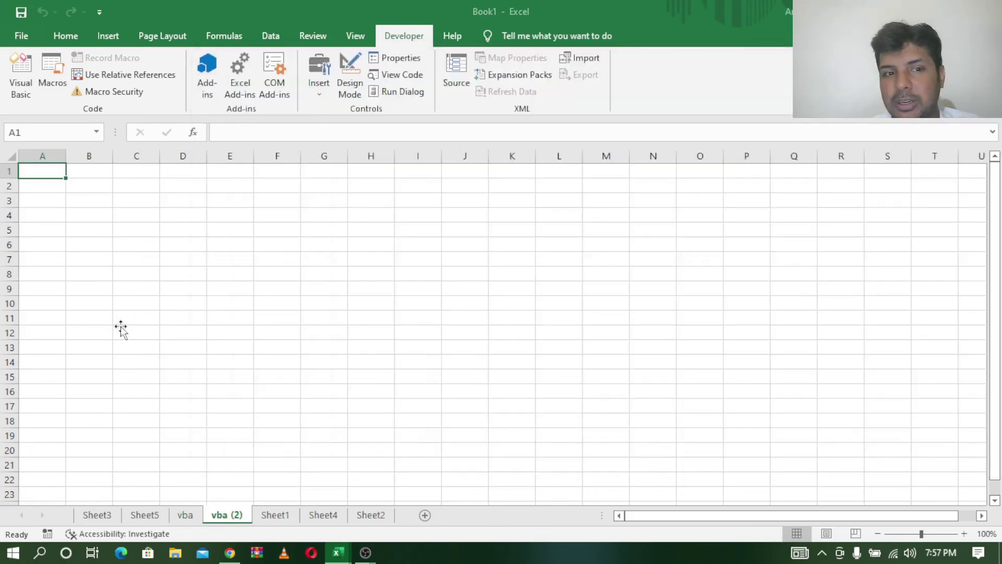
click(120, 330)
click(144, 516)
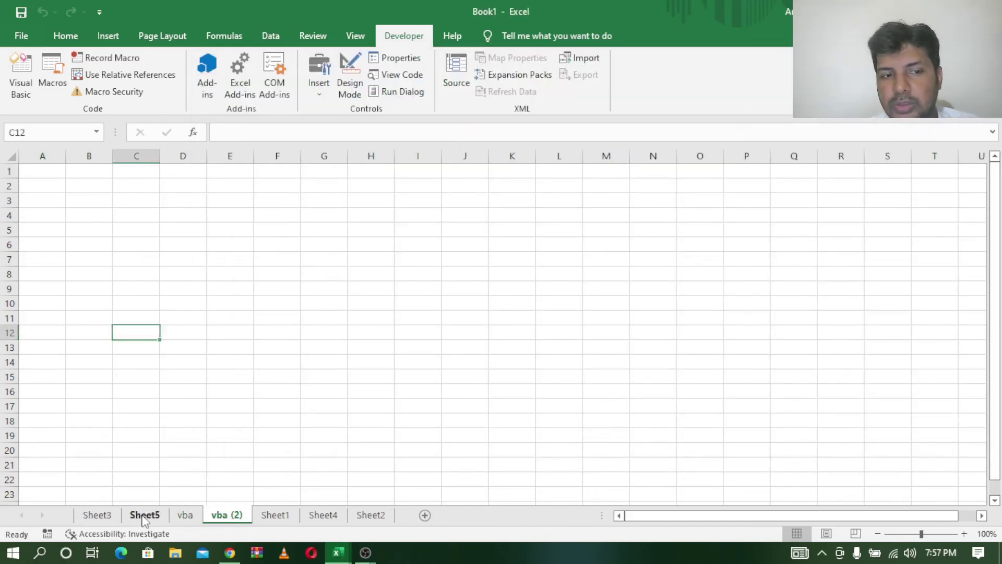
click(186, 516)
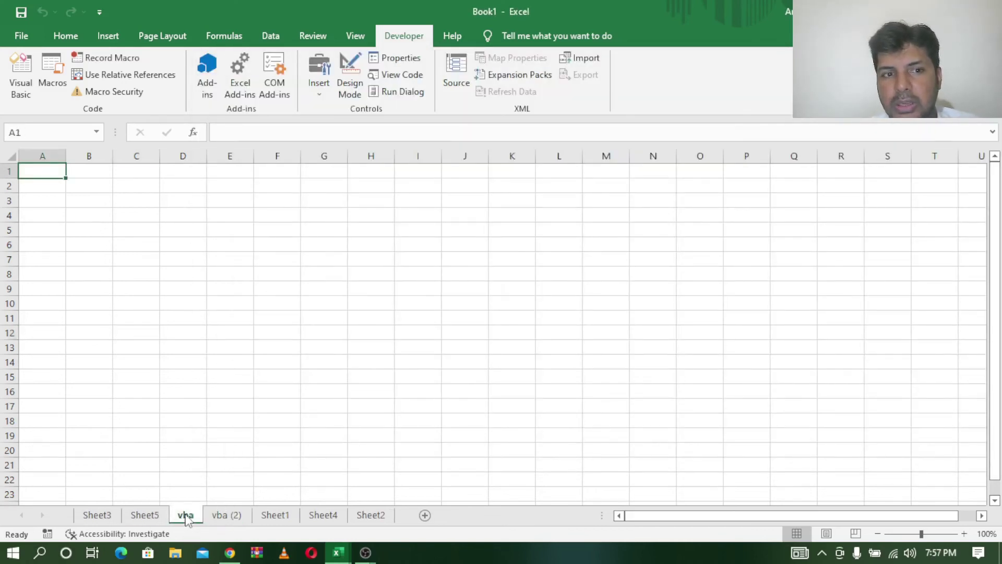
right_click(186, 517)
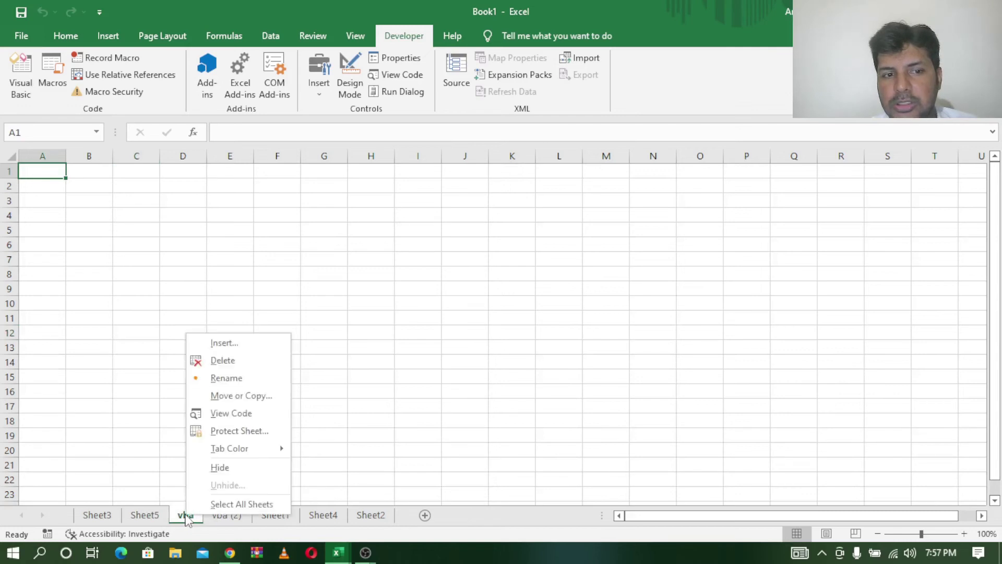
click(241, 432)
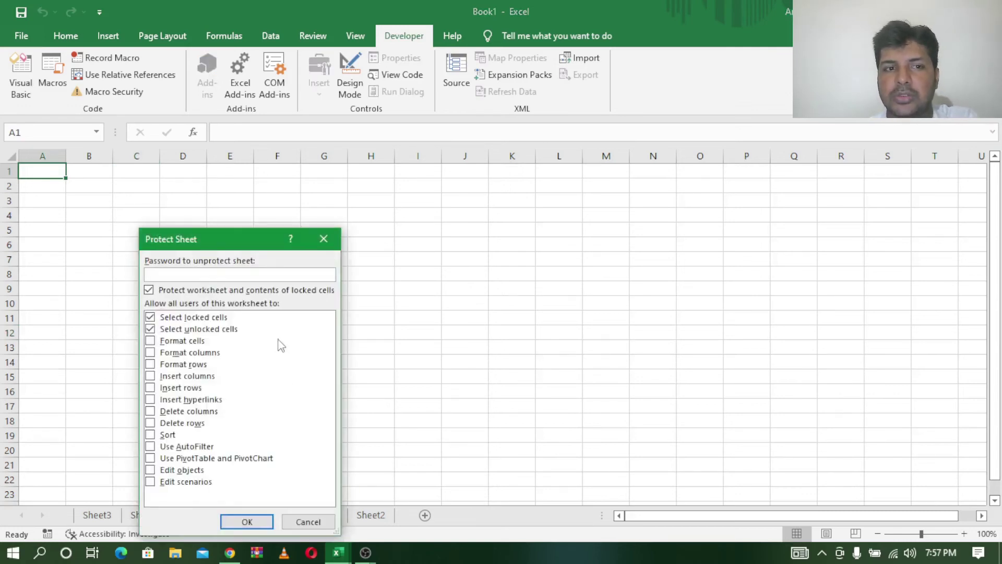
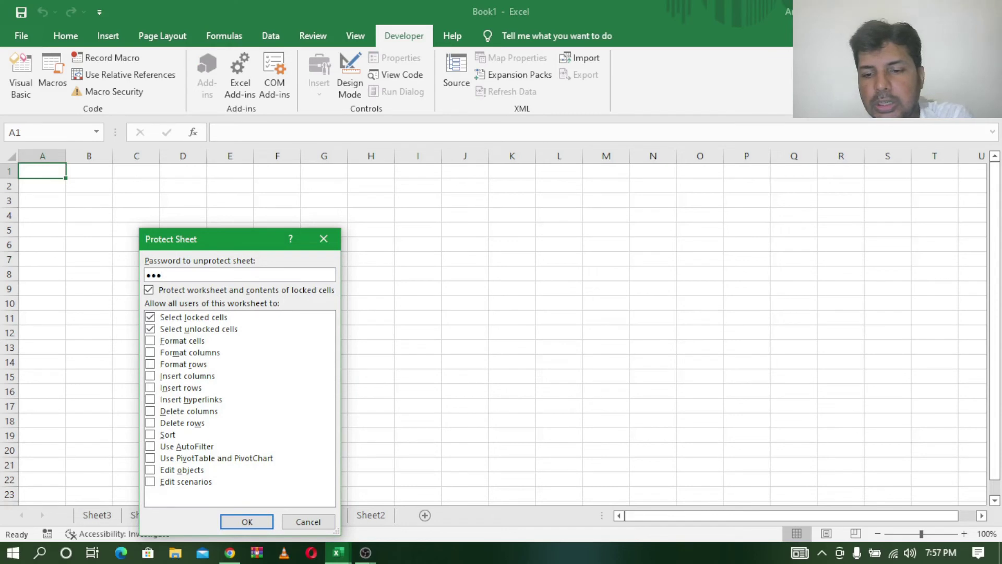
key(Return)
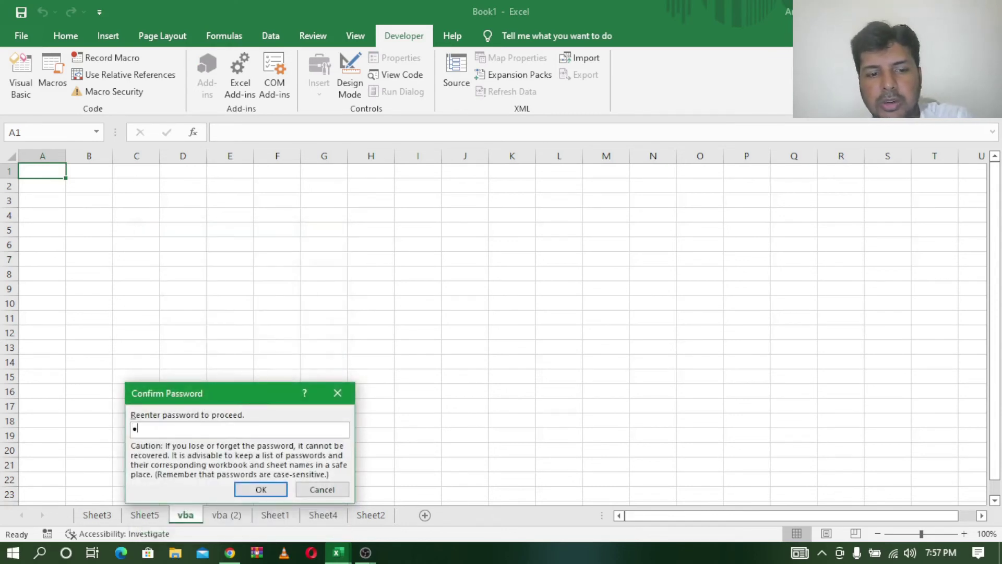
key(Return)
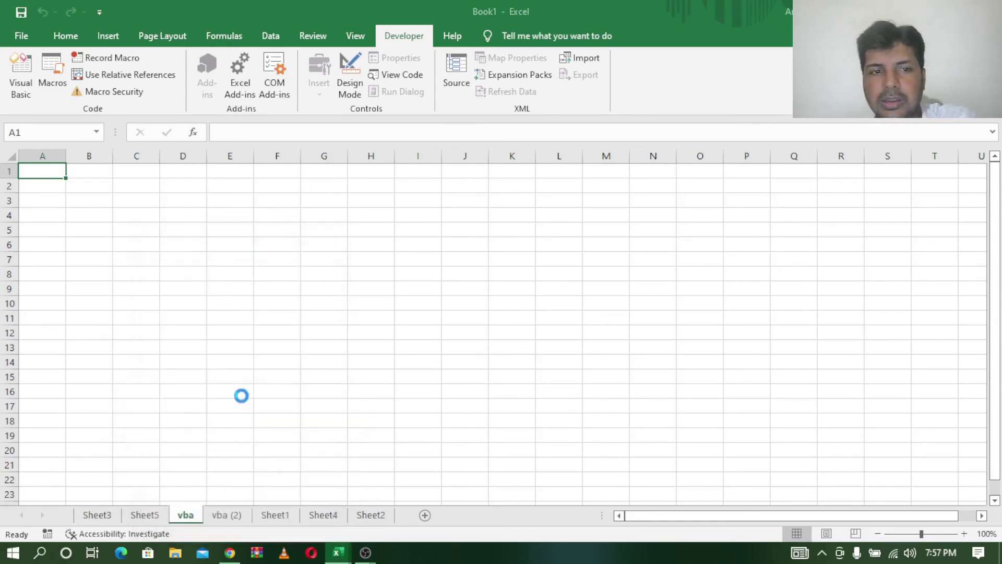
Try editing cell E9 and dismiss the protected-sheet warning.
click(242, 284)
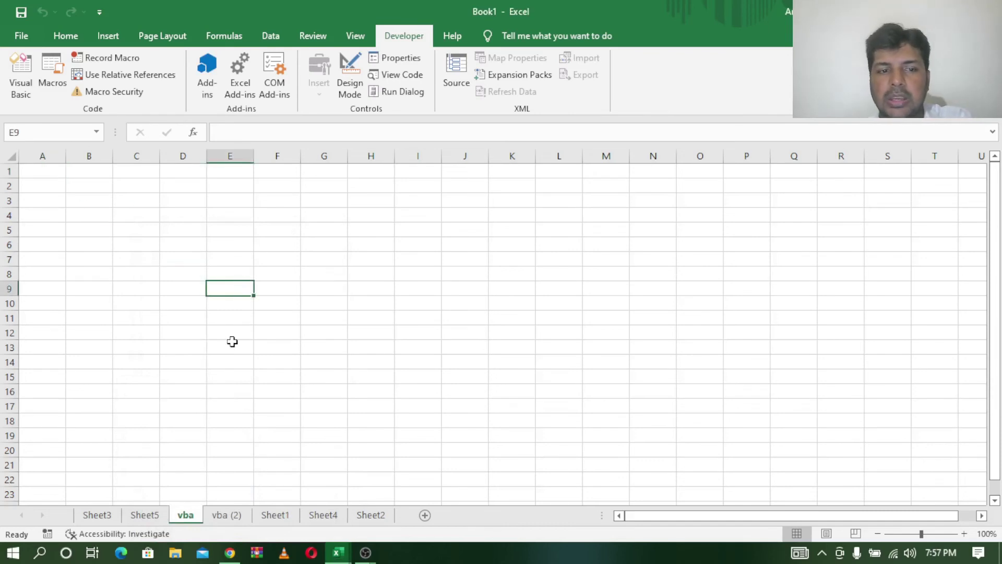
double_click(329, 342)
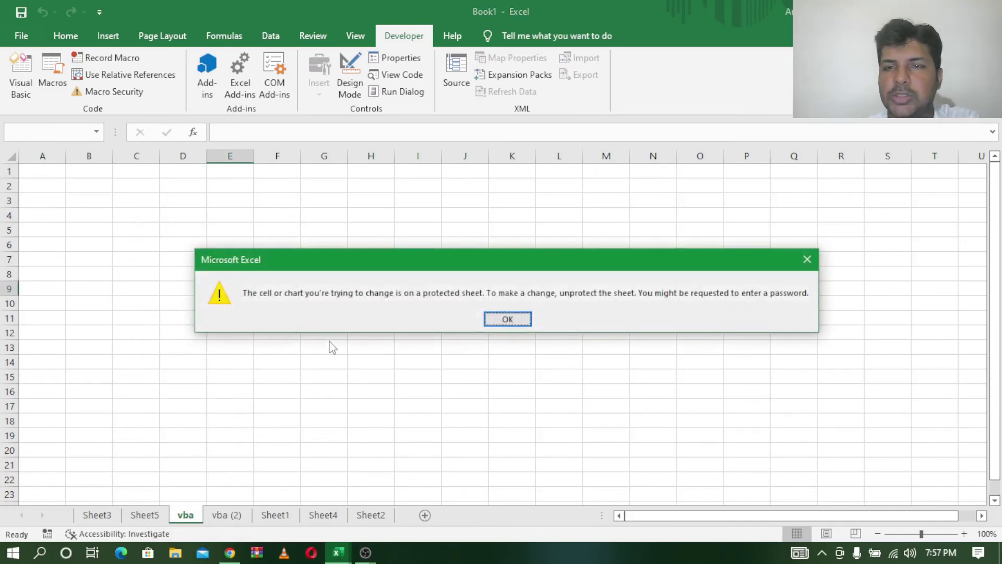
click(522, 323)
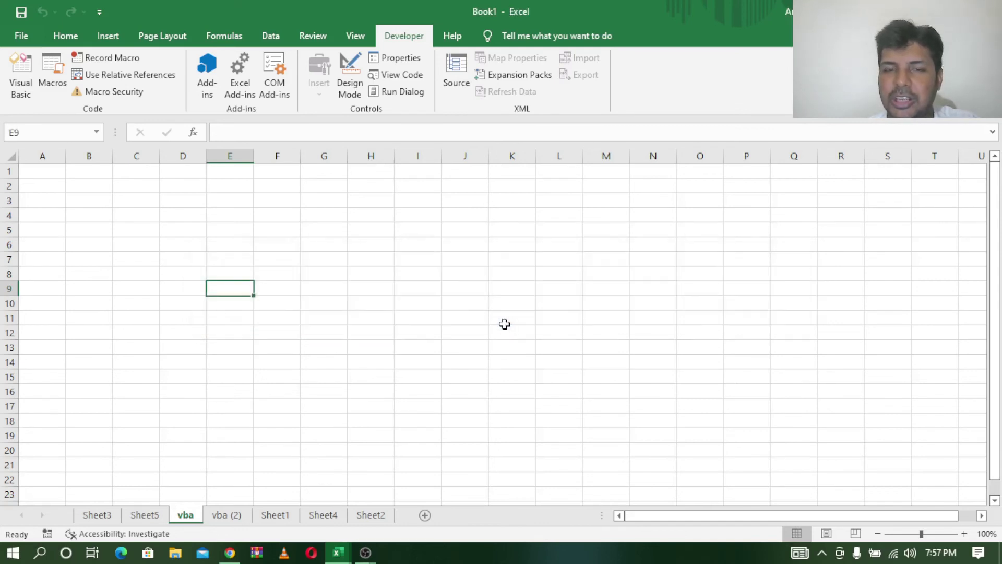
Unprotect the vba sheet via Unprotect Sheet, entering the sheet password.
right_click(192, 520)
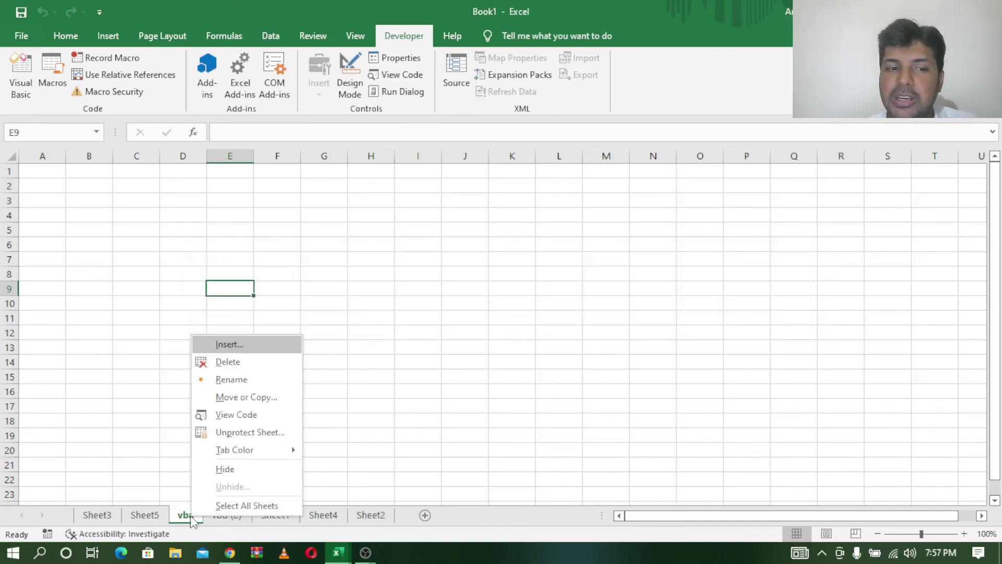
click(251, 433)
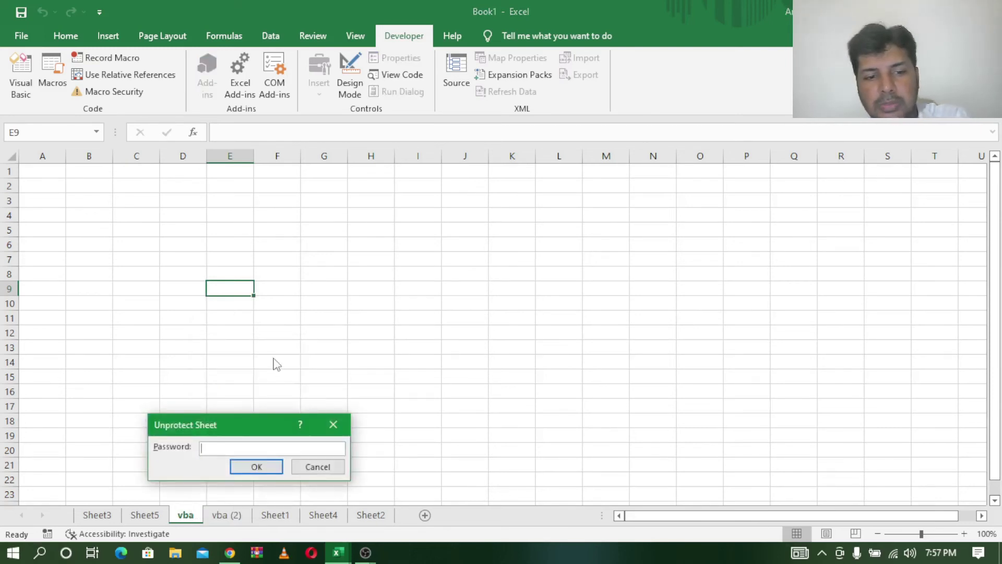
text(1)
key(Return)
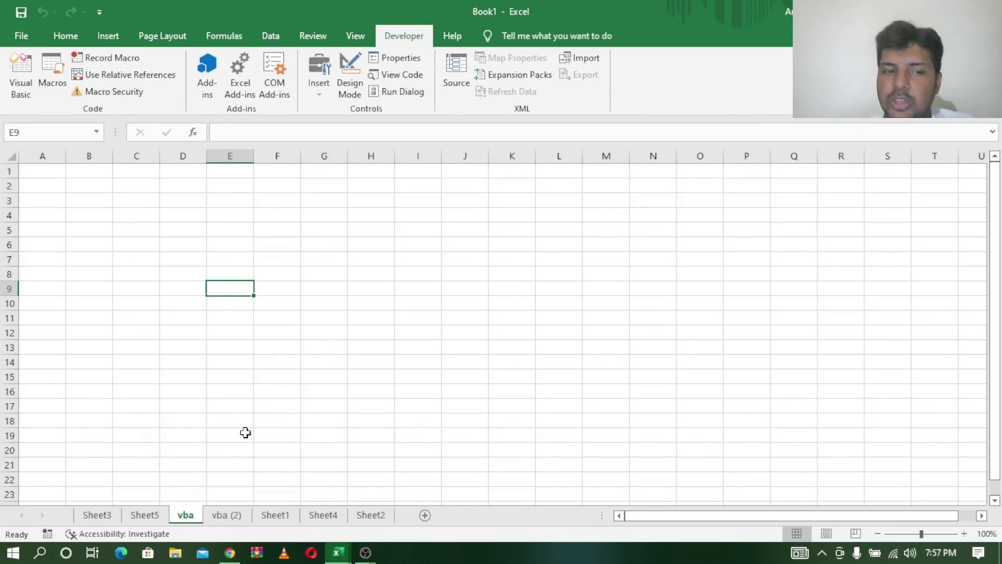
Change line 2 to Sheets("vba").Protect Password with the sheet password.
mouse_move(337, 553)
click(399, 489)
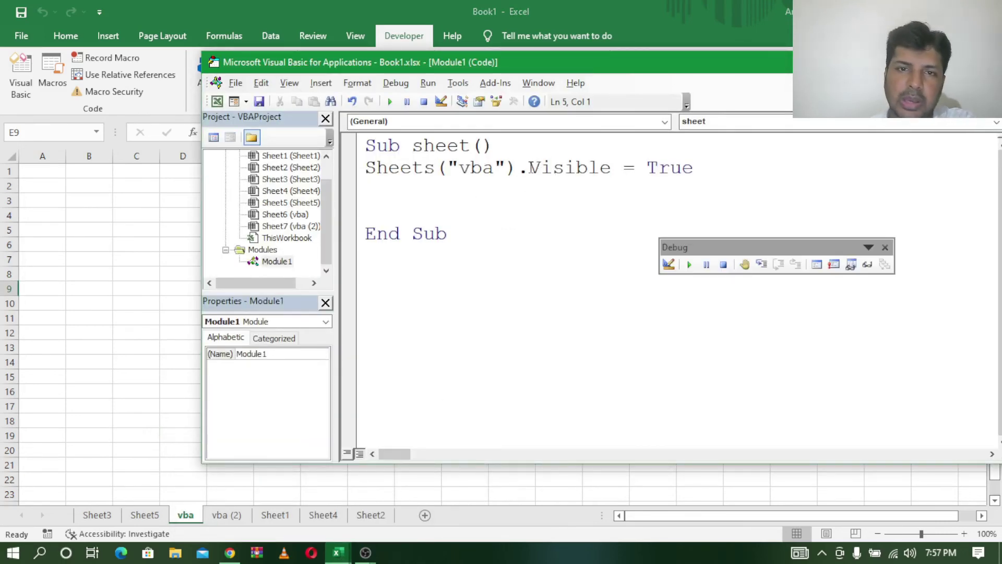
click(544, 186)
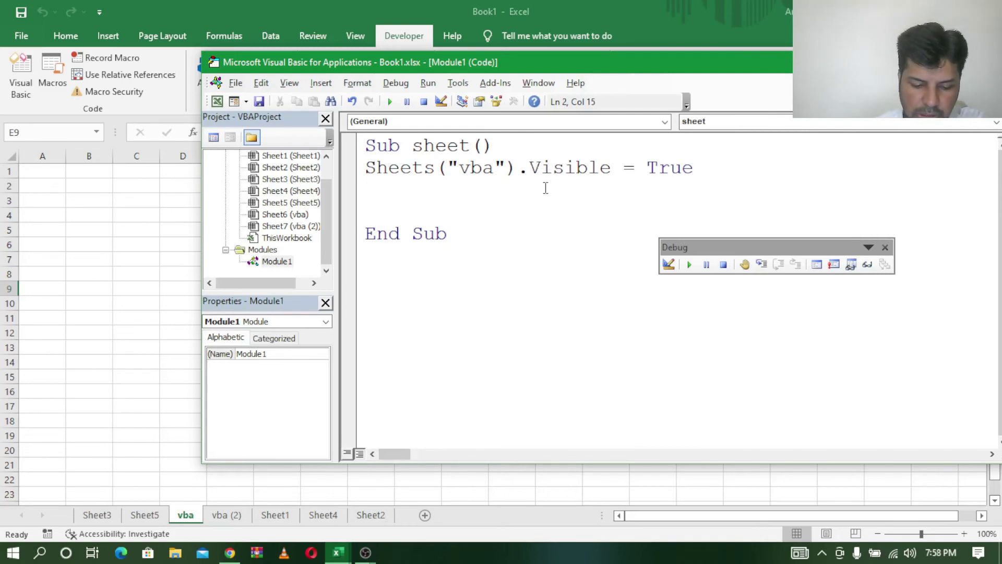
text(pro)
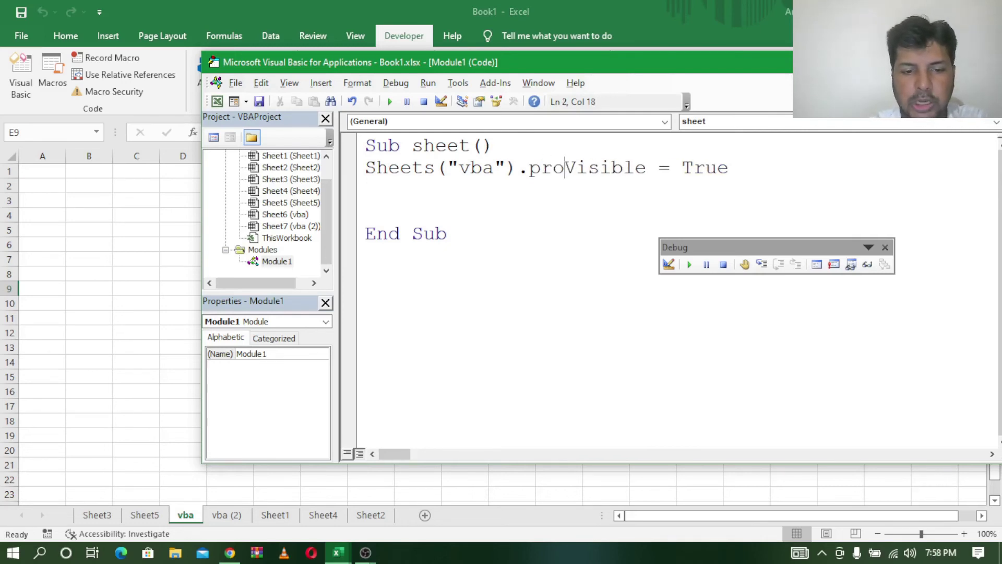
text(tect)
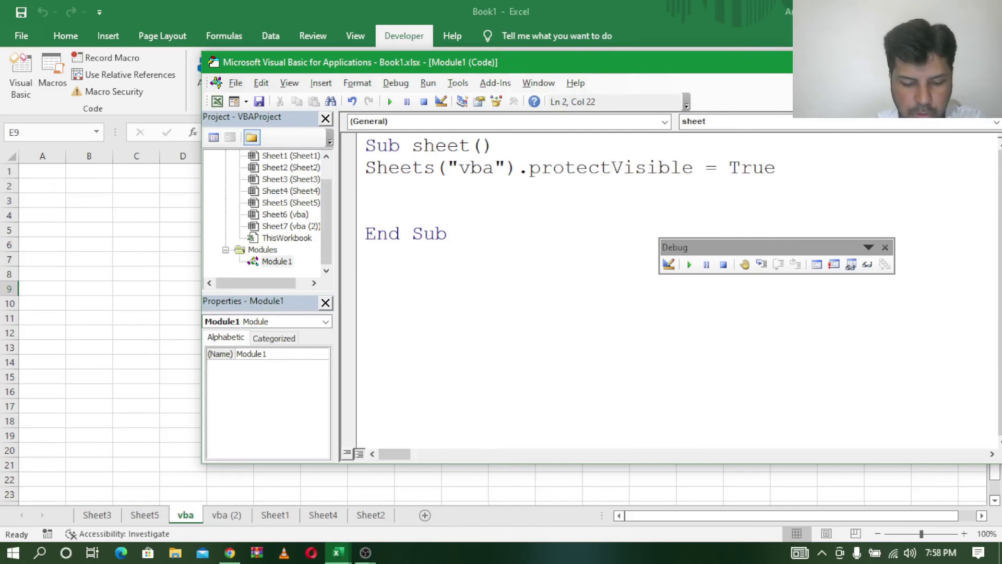
text( pas)
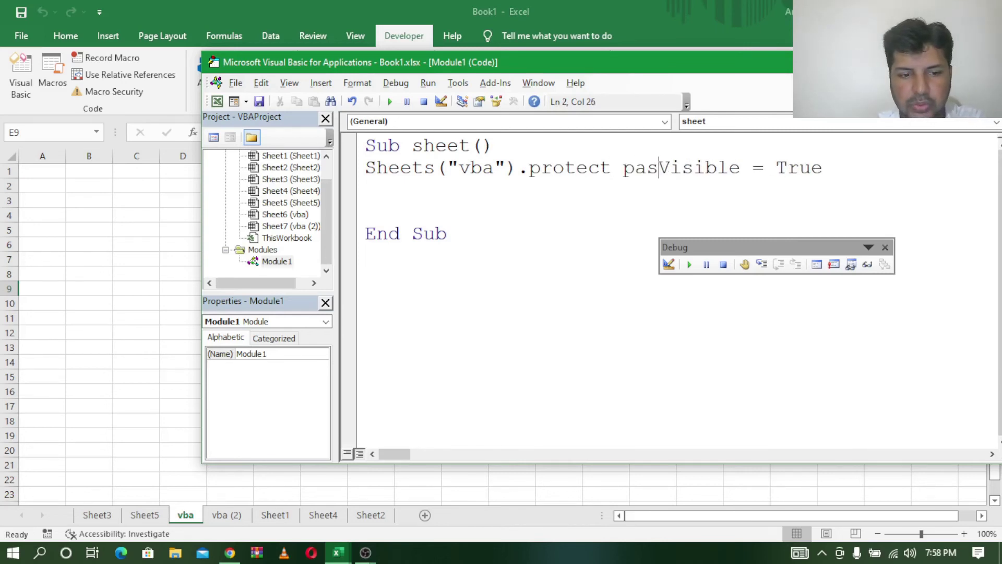
text(wo)
key(BackSpace)
key(BackSpace)
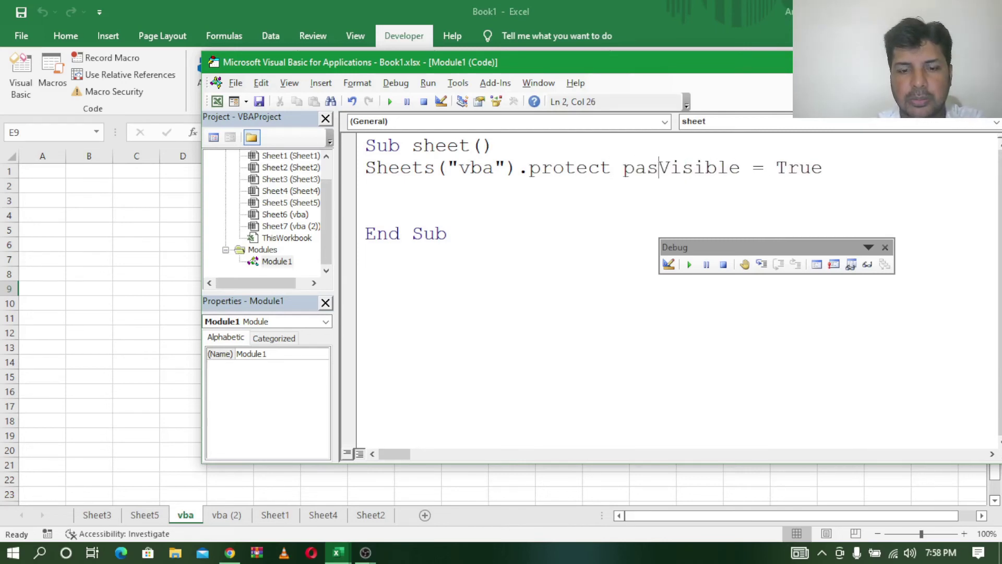
text(swor)
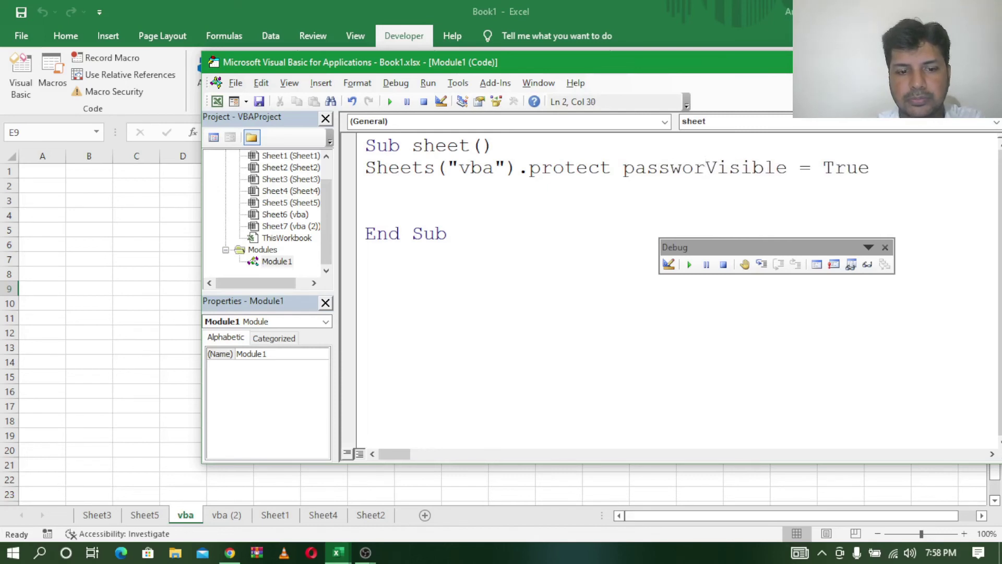
text(d)
key(Delete)
key(Delete)
key(Delete)
key(Delete)
key(Delete)
key(Delete)
key(Delete)
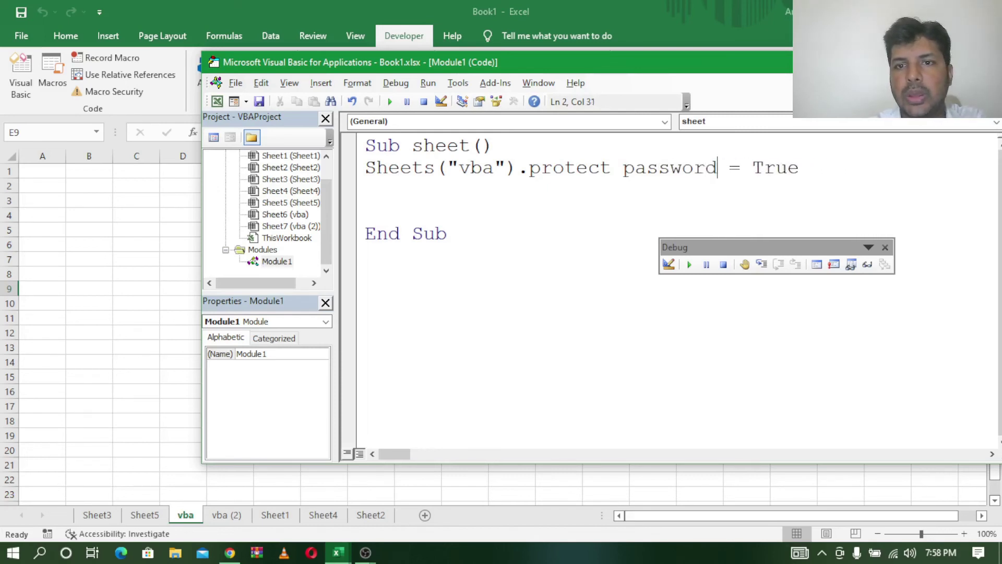
key(Delete)
key(Delete)
key(Delete)
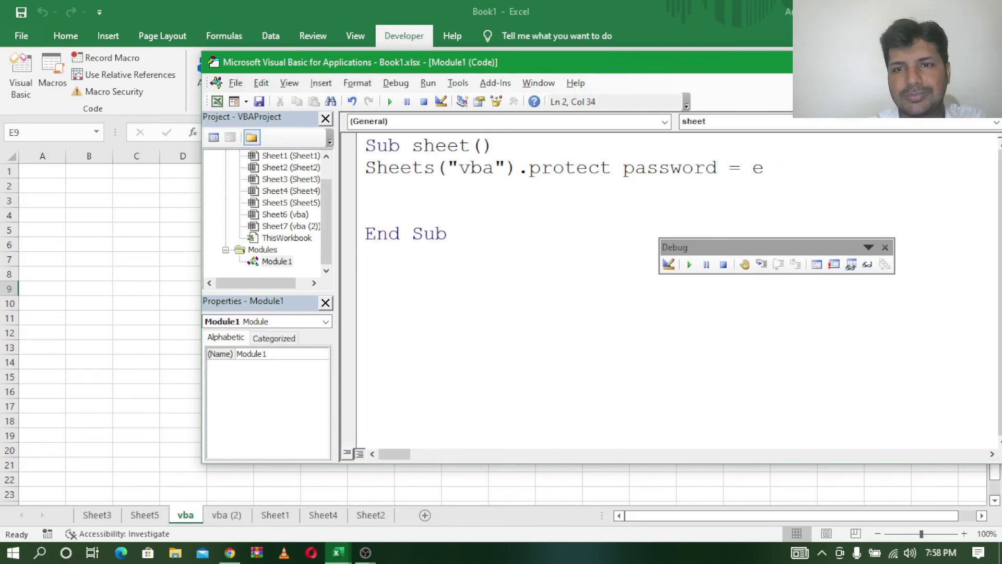
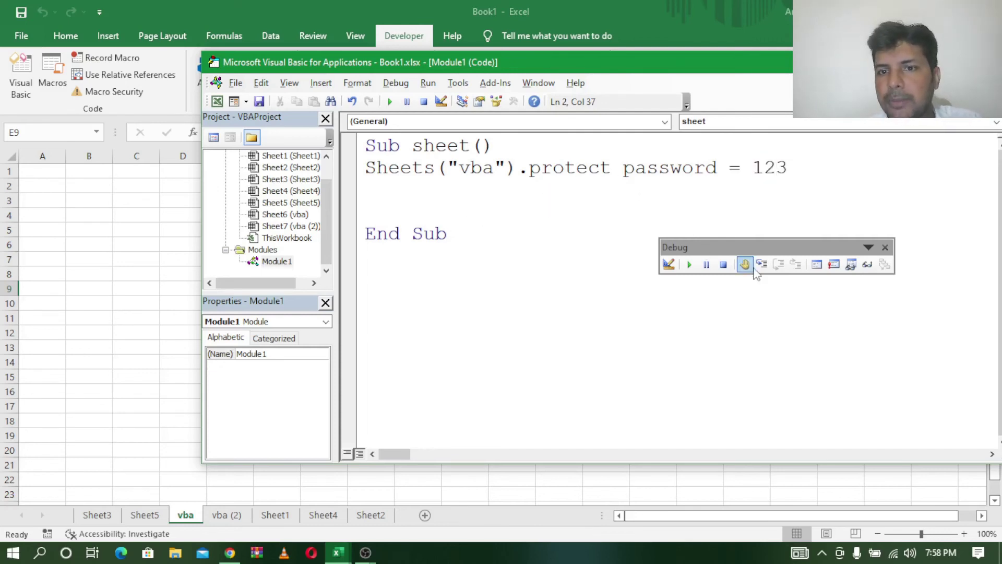
Run the macro with F8, then try editing cell D12 on the protected sheet.
key(ctrl+Home)
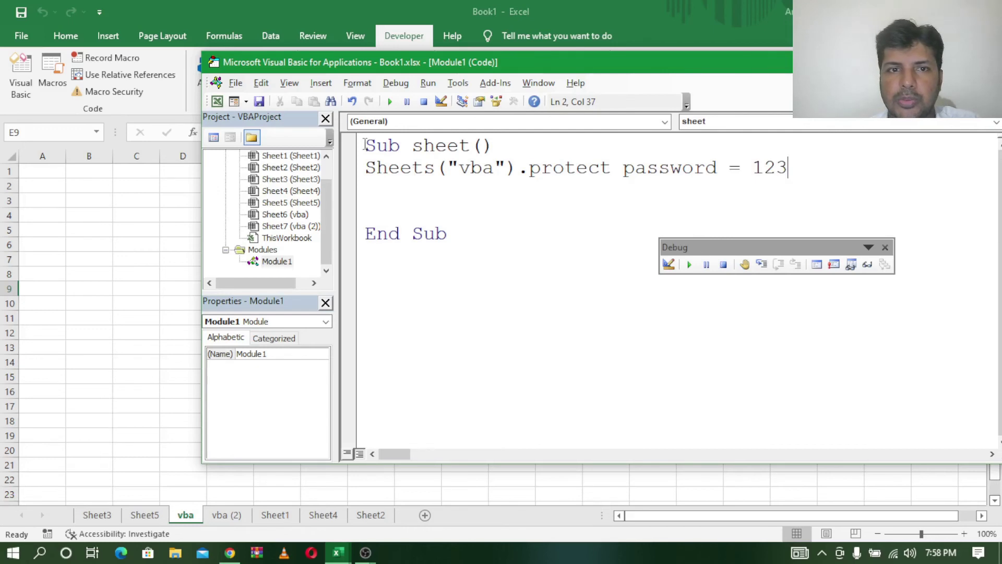
click(762, 264)
click(762, 265)
click(762, 265)
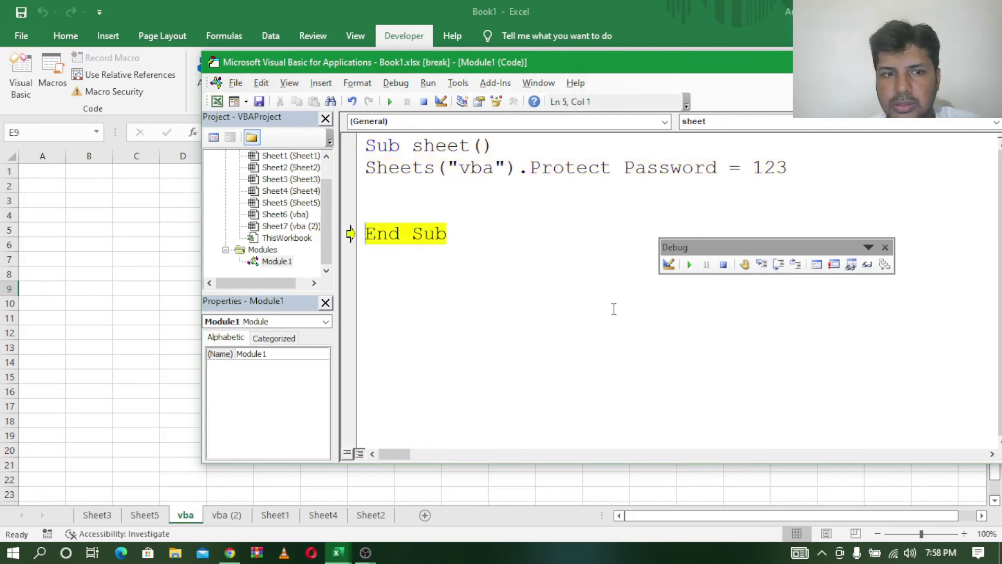
click(182, 337)
double_click(183, 336)
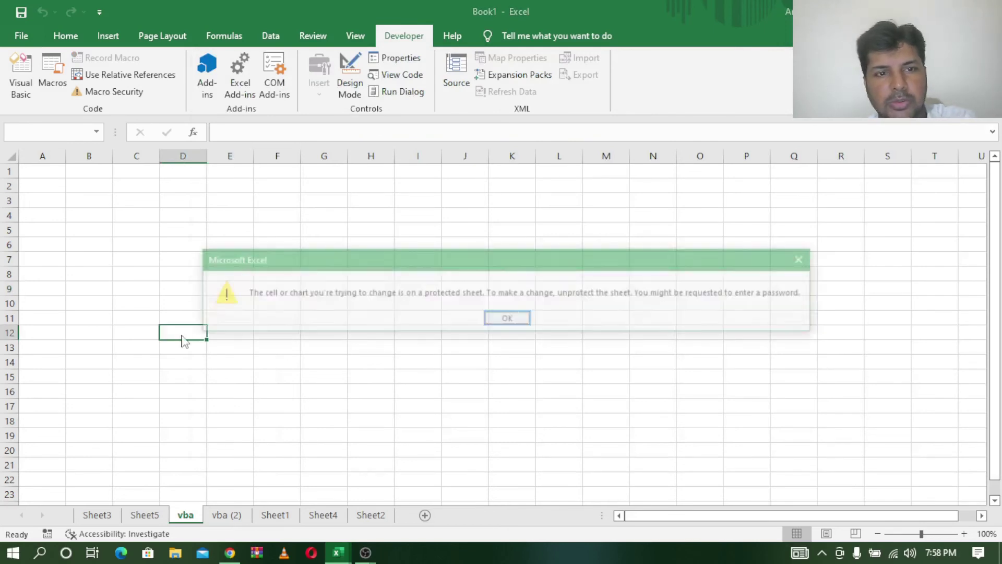
Dismiss the warning, stop the run, and change Protect to Unprotect on line 2.
click(506, 318)
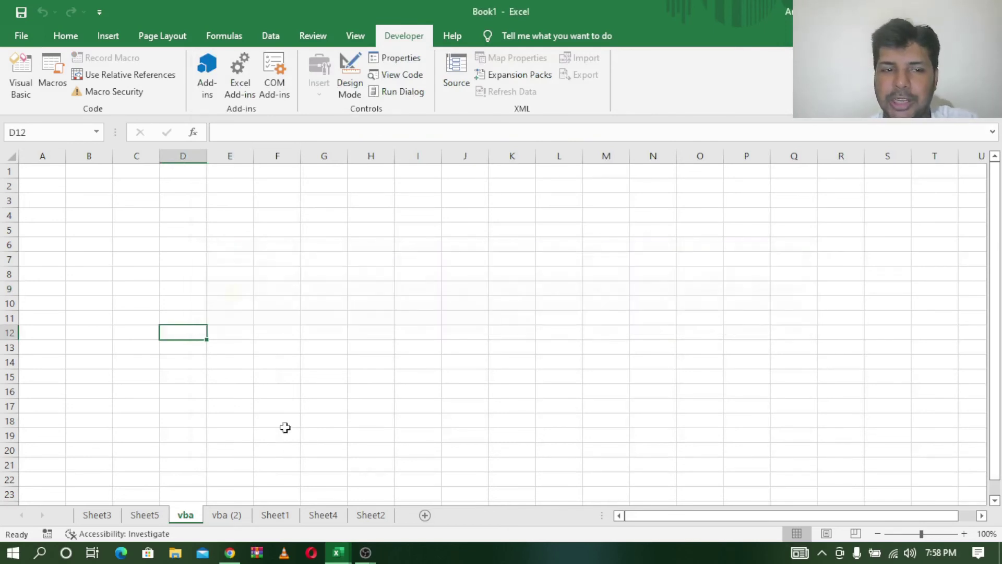
mouse_move(337, 552)
click(393, 496)
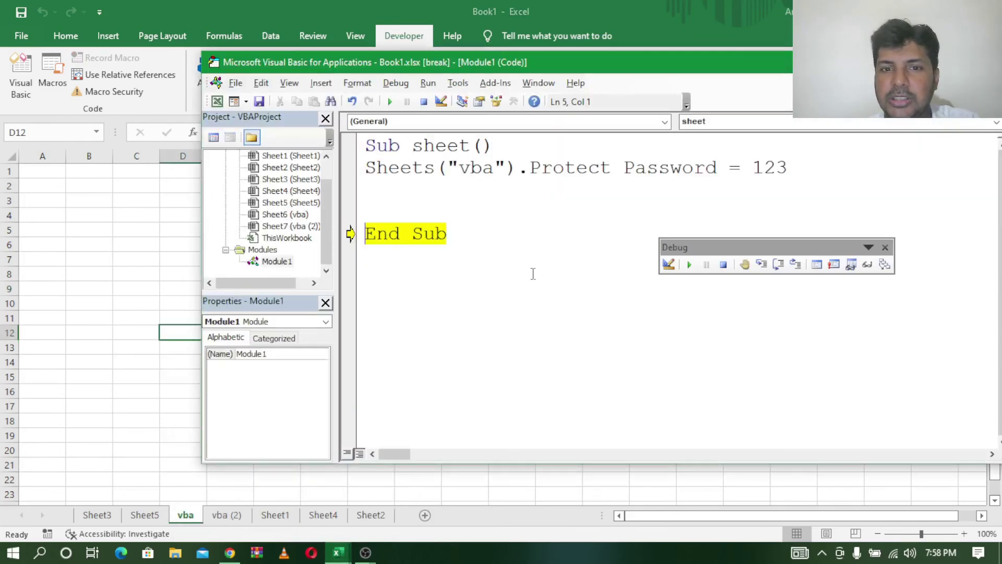
click(761, 265)
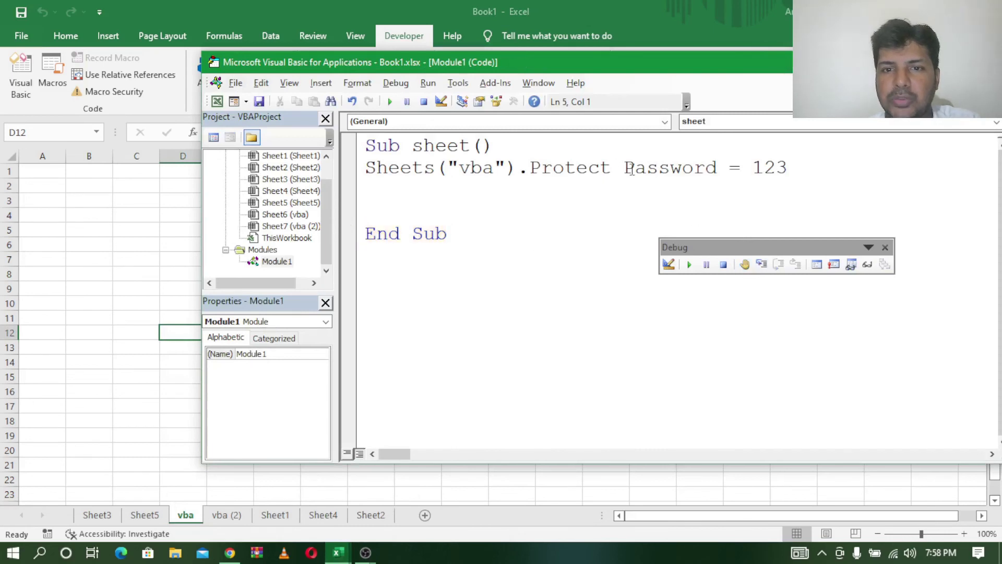
click(625, 168)
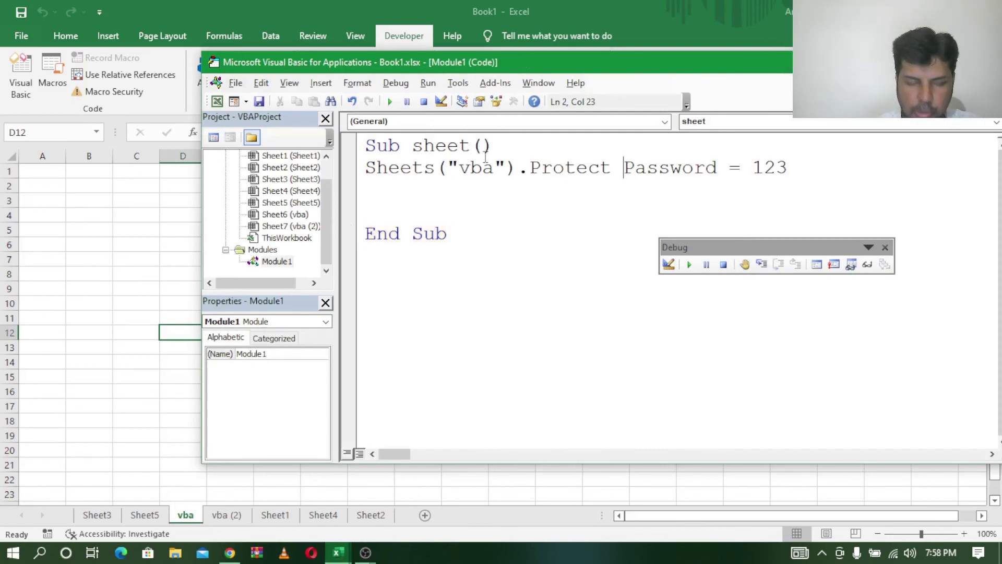
click(525, 168)
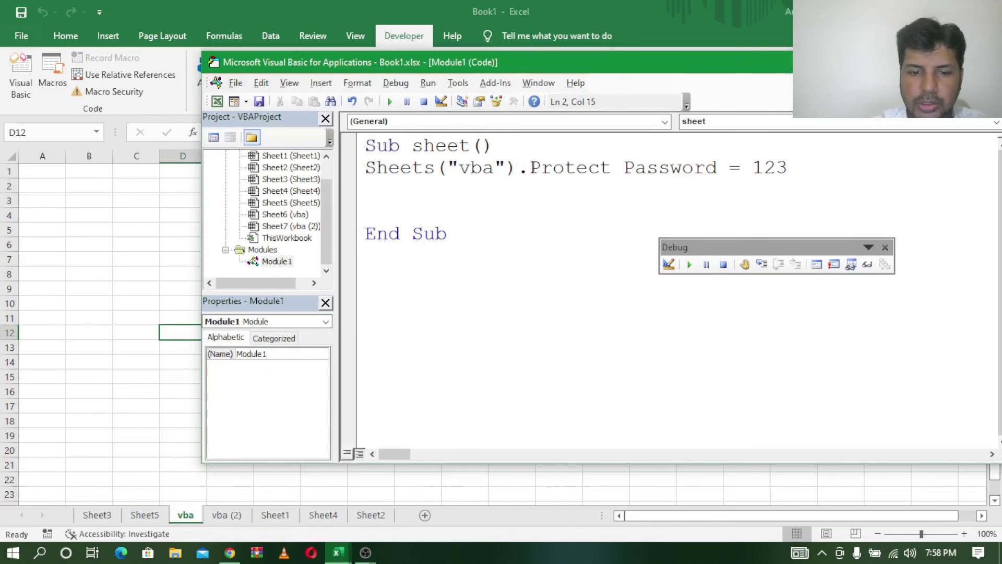
text(un)
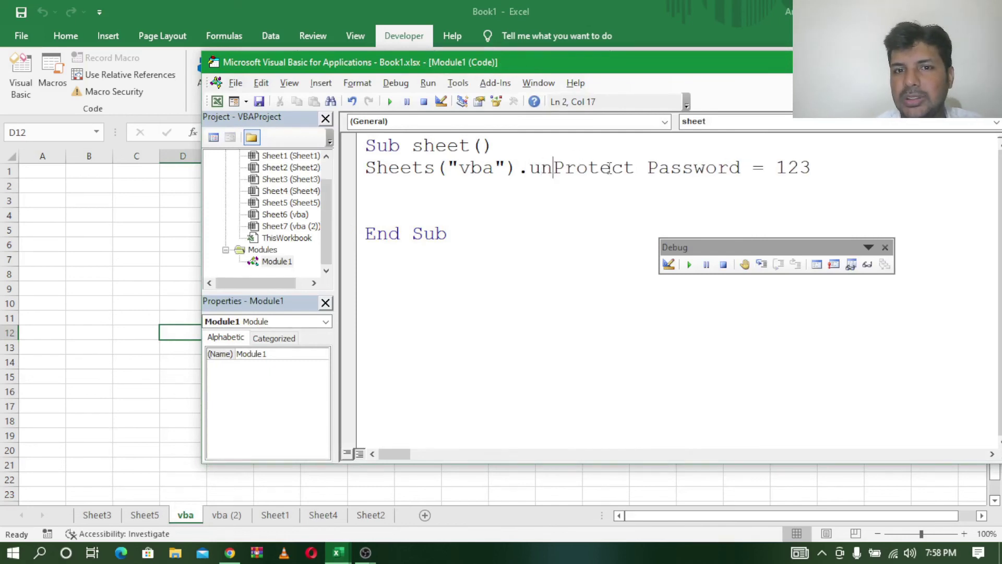
click(815, 168)
key(Return)
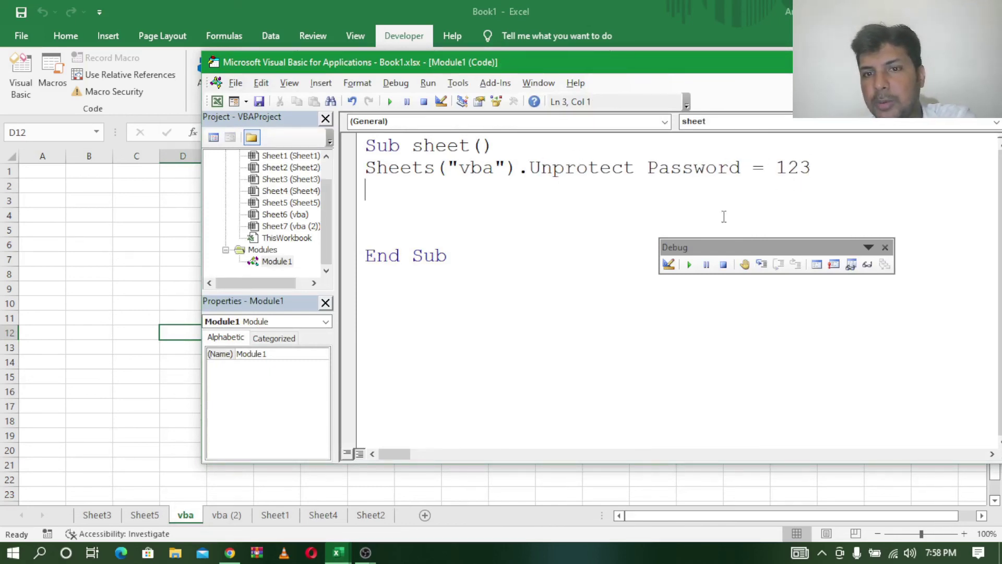
Step through the Unprotect macro with F8 to remove the sheet protection.
click(763, 265)
click(763, 265)
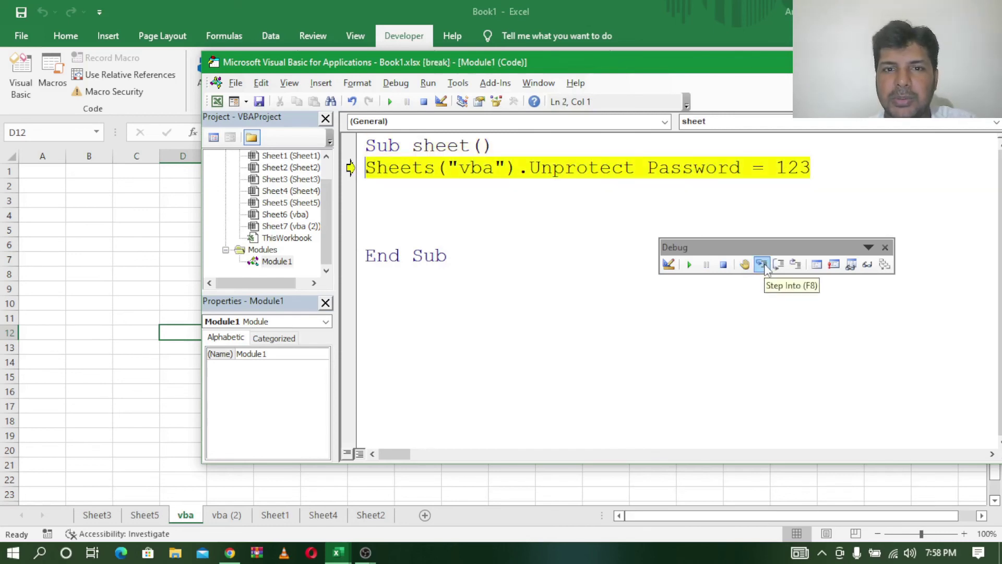
click(763, 265)
click(763, 265)
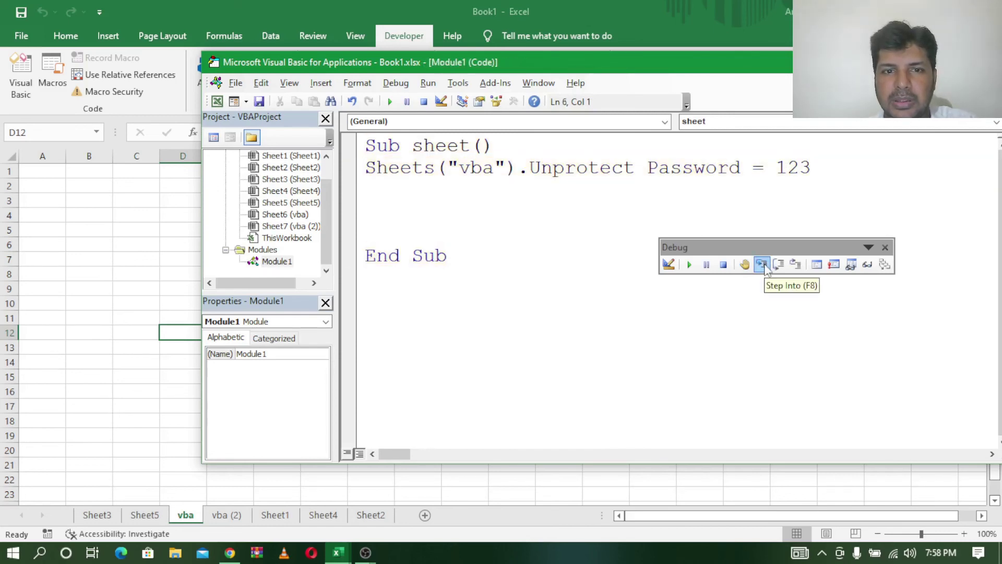
Type test text 'fgfgfhfh' in D12 and 'dfdfd' in E13 to confirm editing works.
click(164, 337)
text(fgfgfhfh)
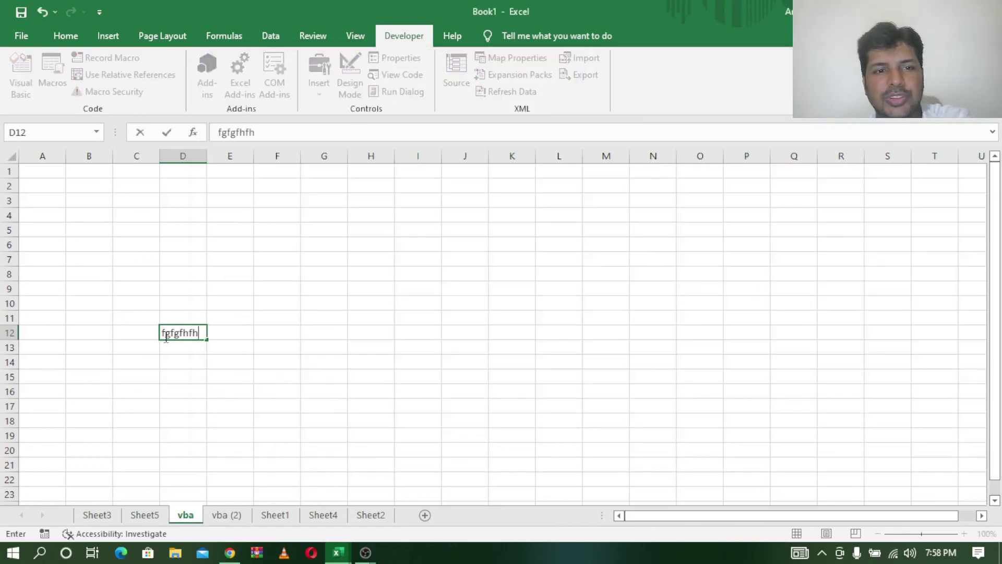
click(250, 343)
text(dfdfd)
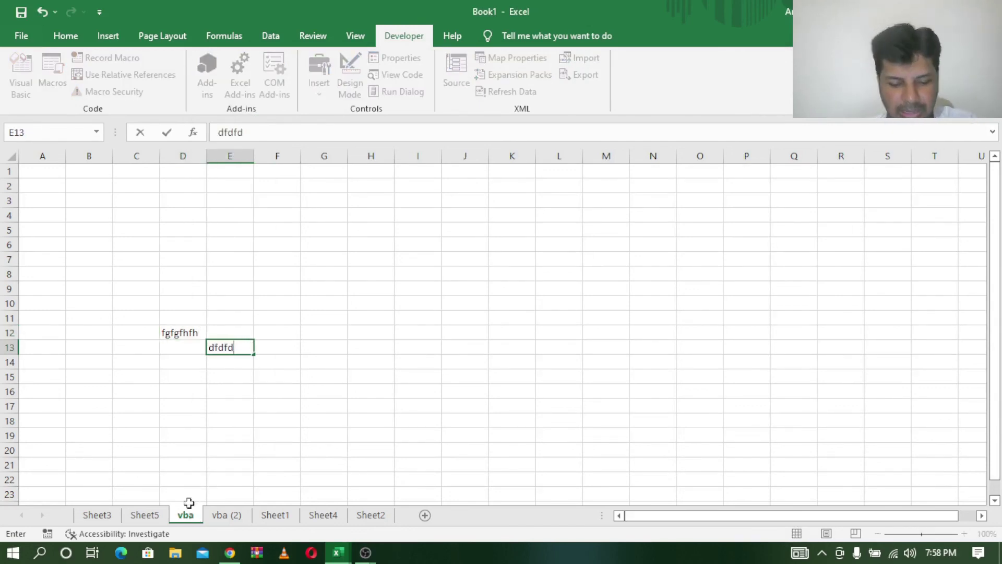
click(337, 552)
click(384, 488)
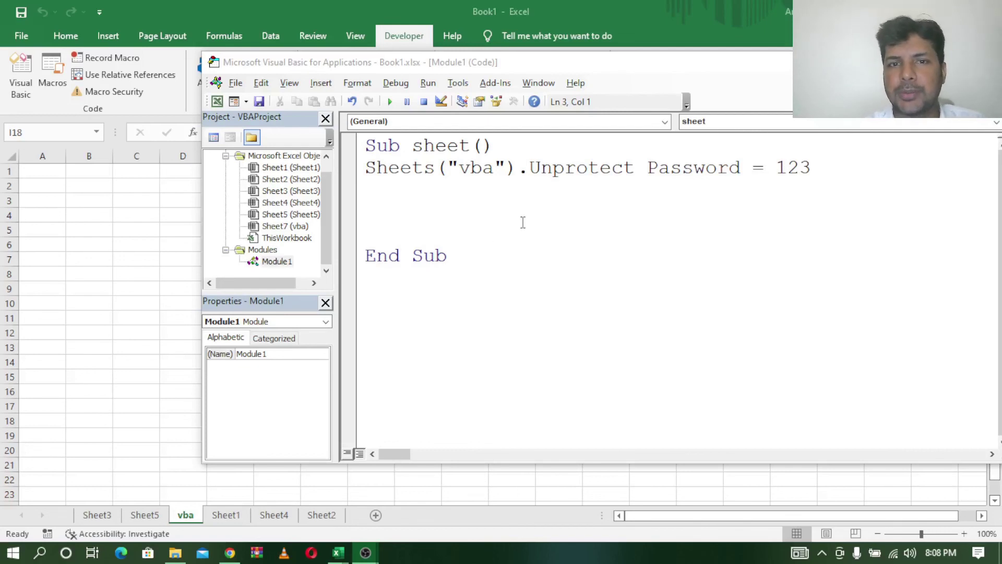
Replace the Unprotect statement so line 2 reads Sheets("vba").Delete.
drag(530, 167, 725, 184)
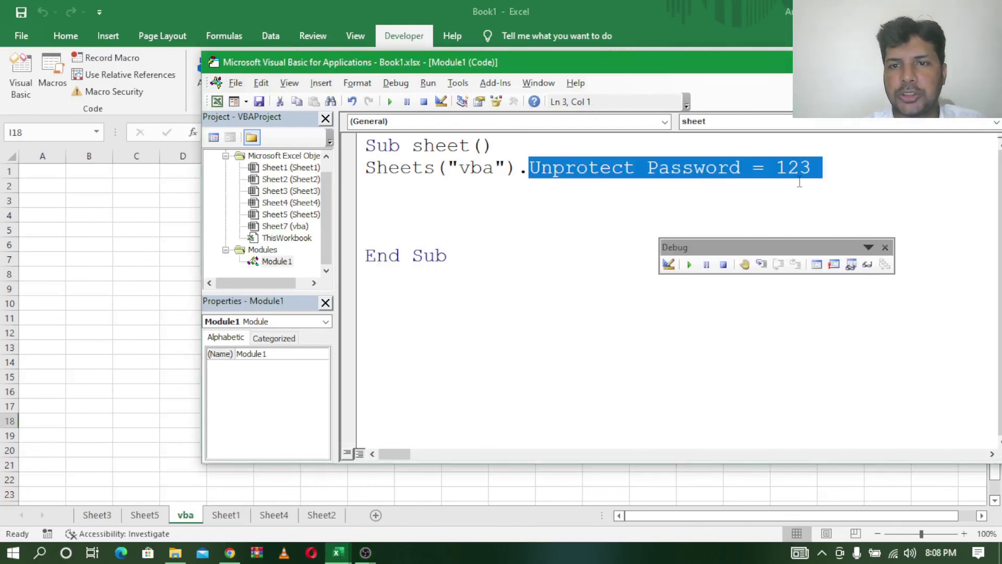
key(Delete)
text(d)
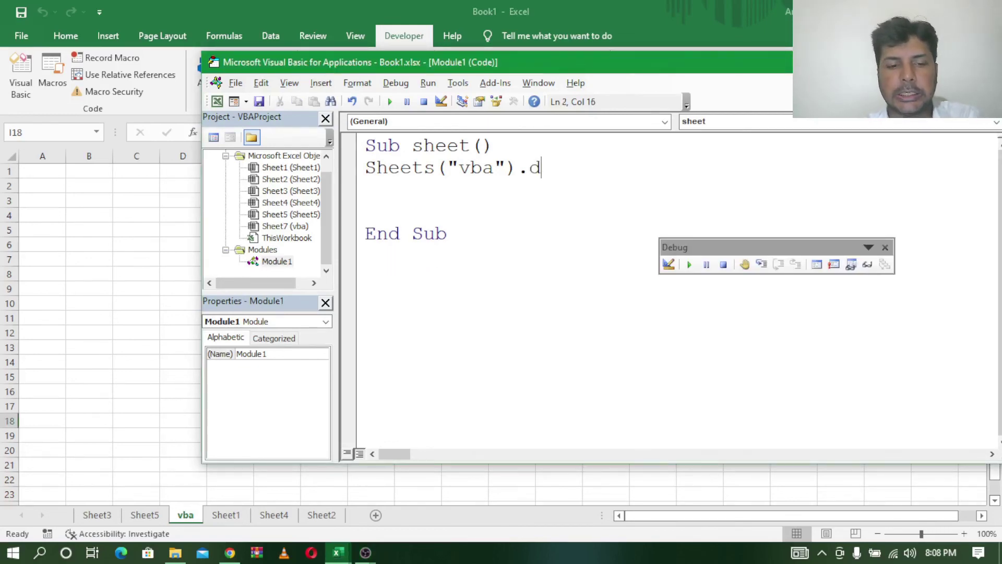
text(elete)
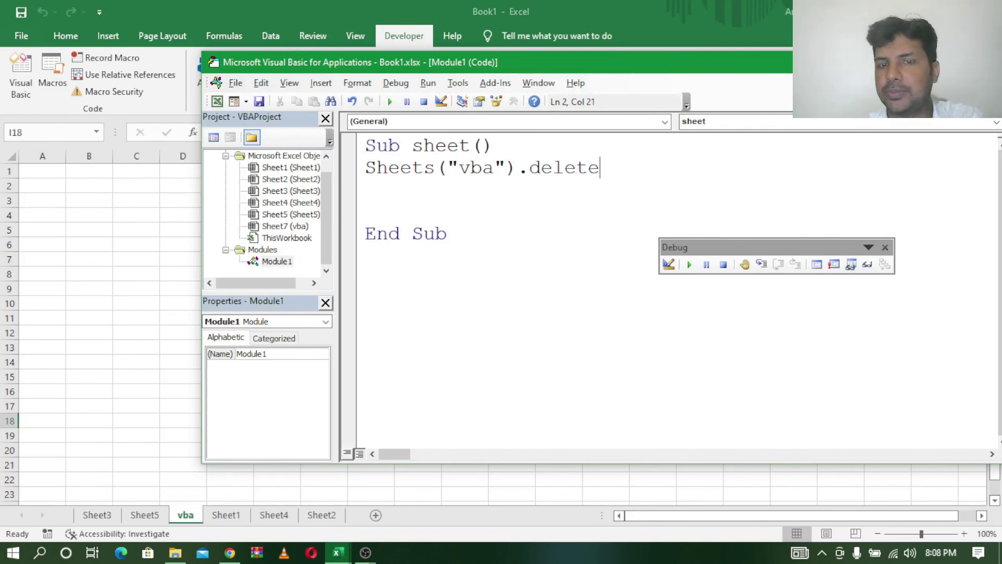
click(365, 146)
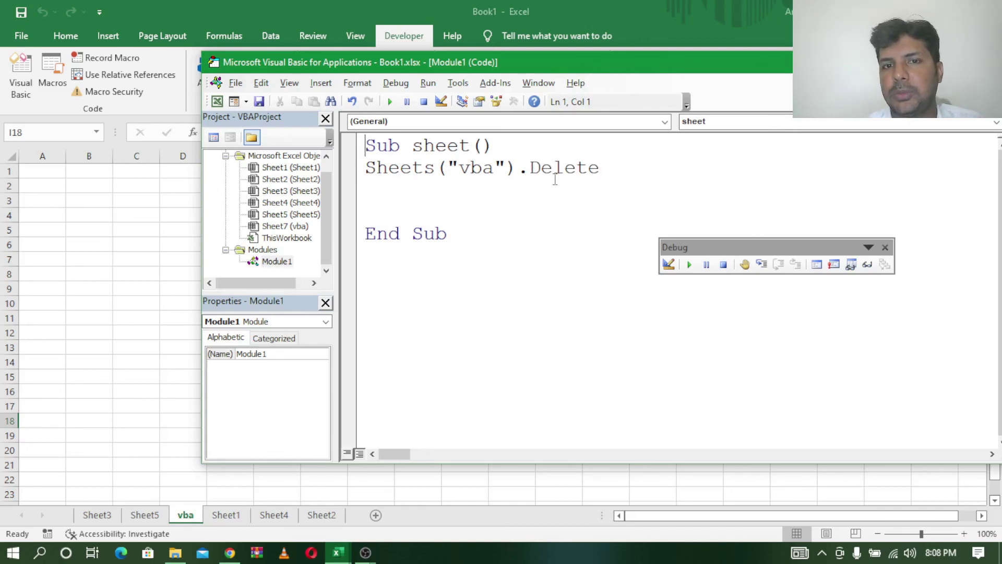
Step through the macro with F8 and confirm deleting the vba sheet.
click(762, 264)
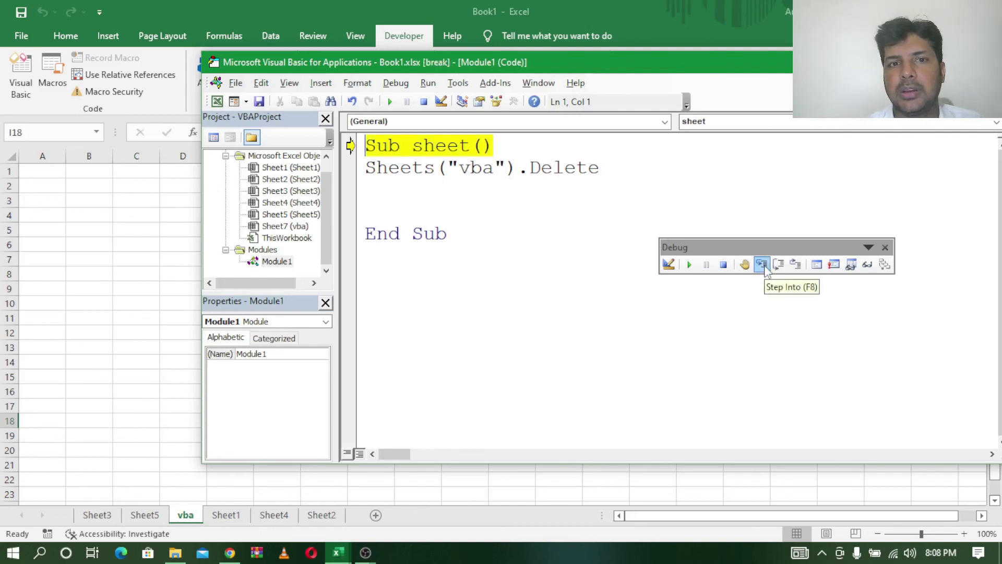
click(761, 265)
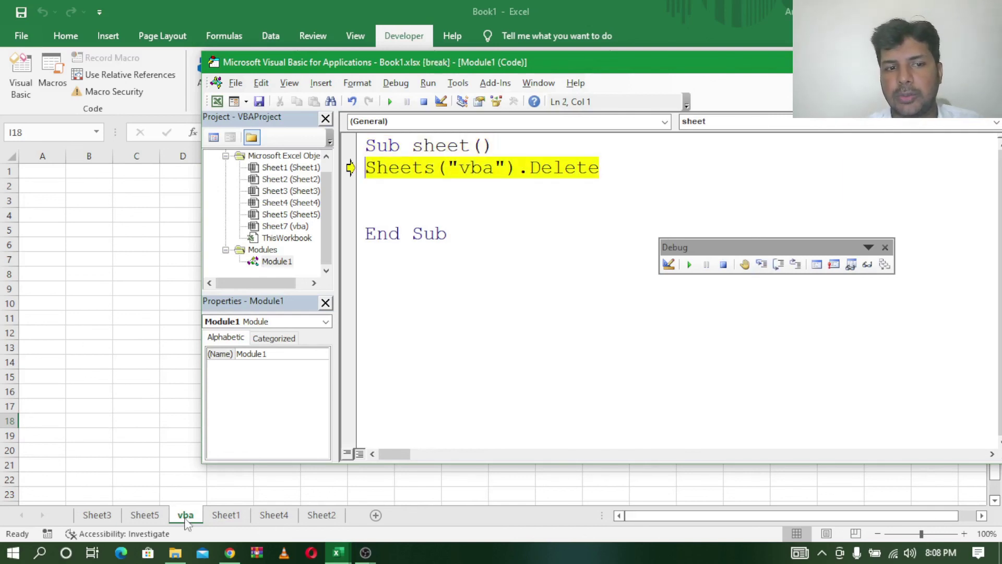
click(762, 264)
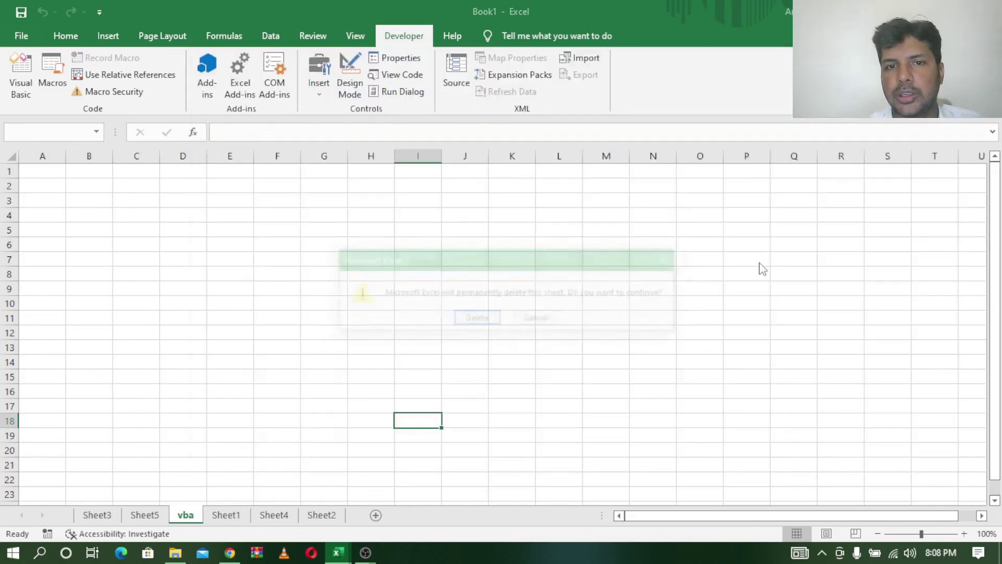
click(479, 321)
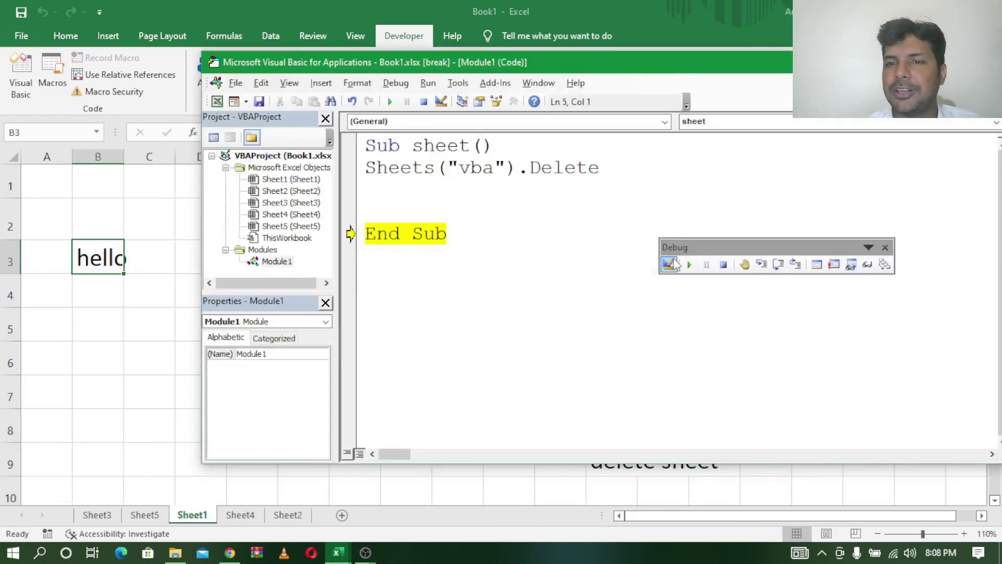
click(763, 265)
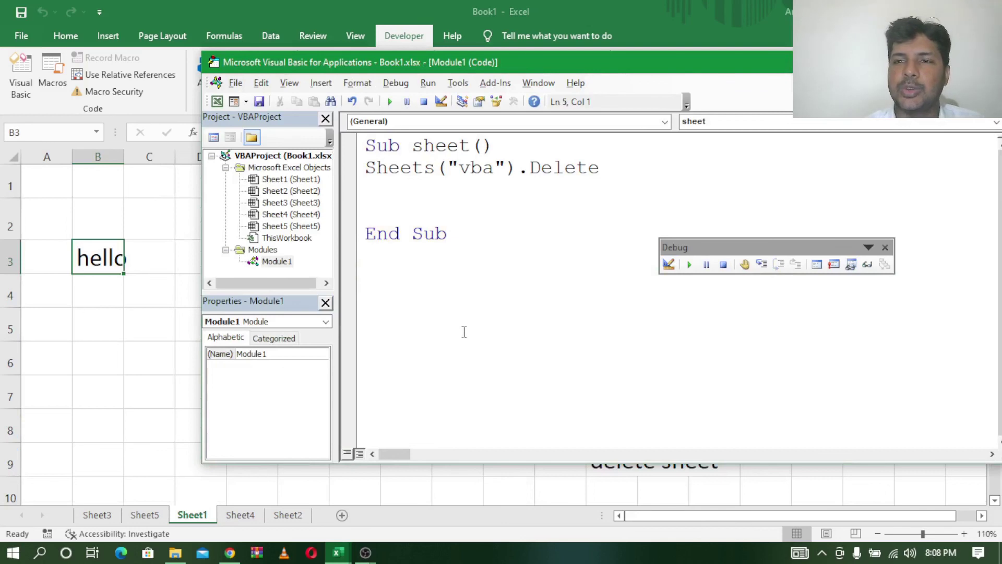